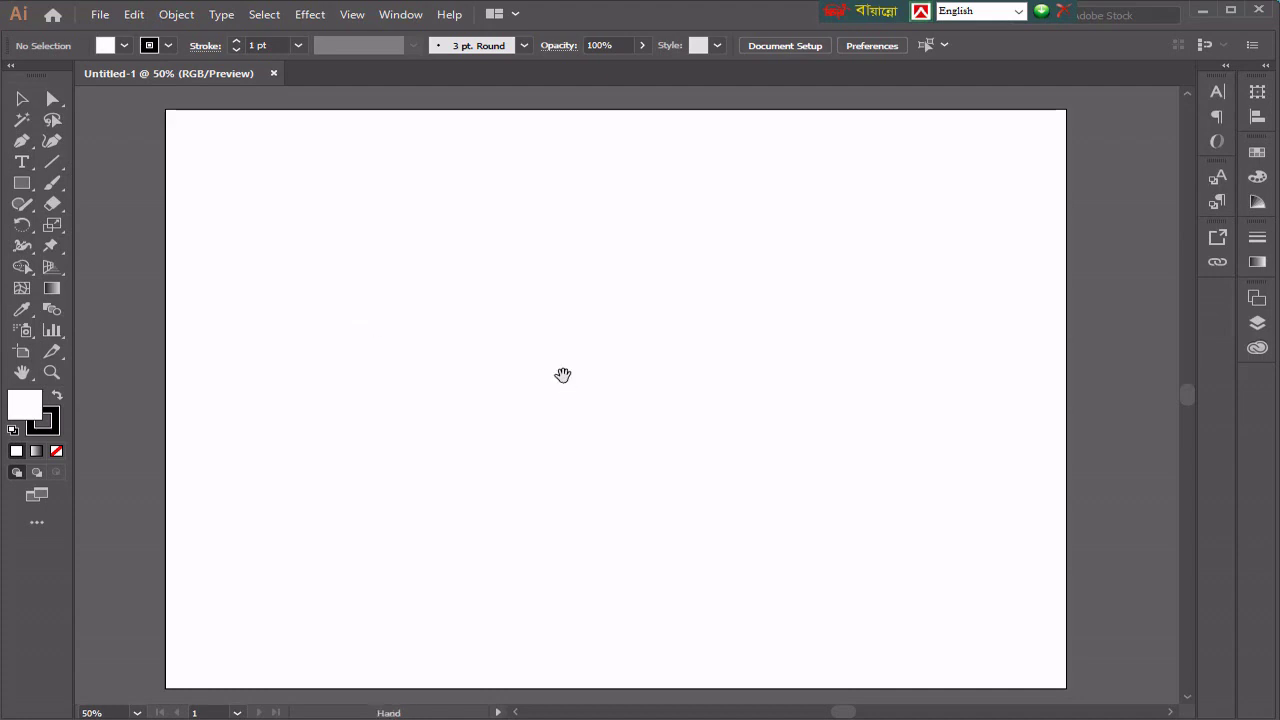
drag(563, 374, 577, 374)
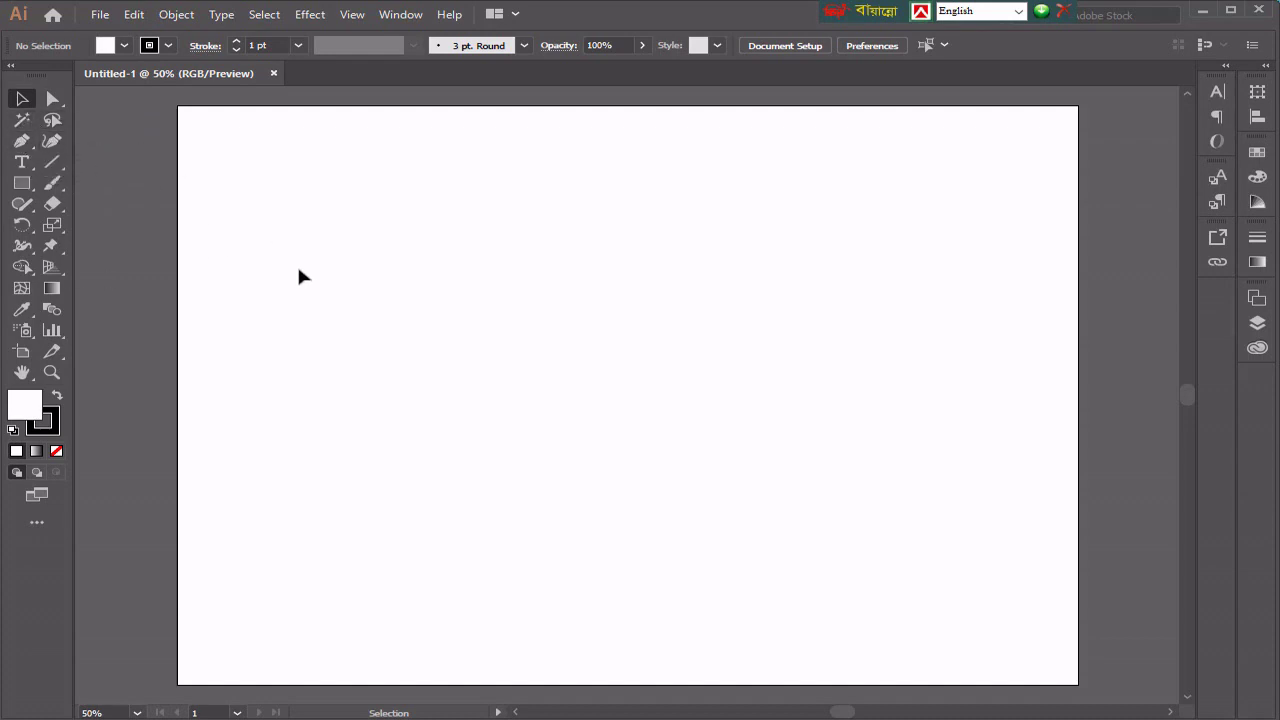
click(22, 120)
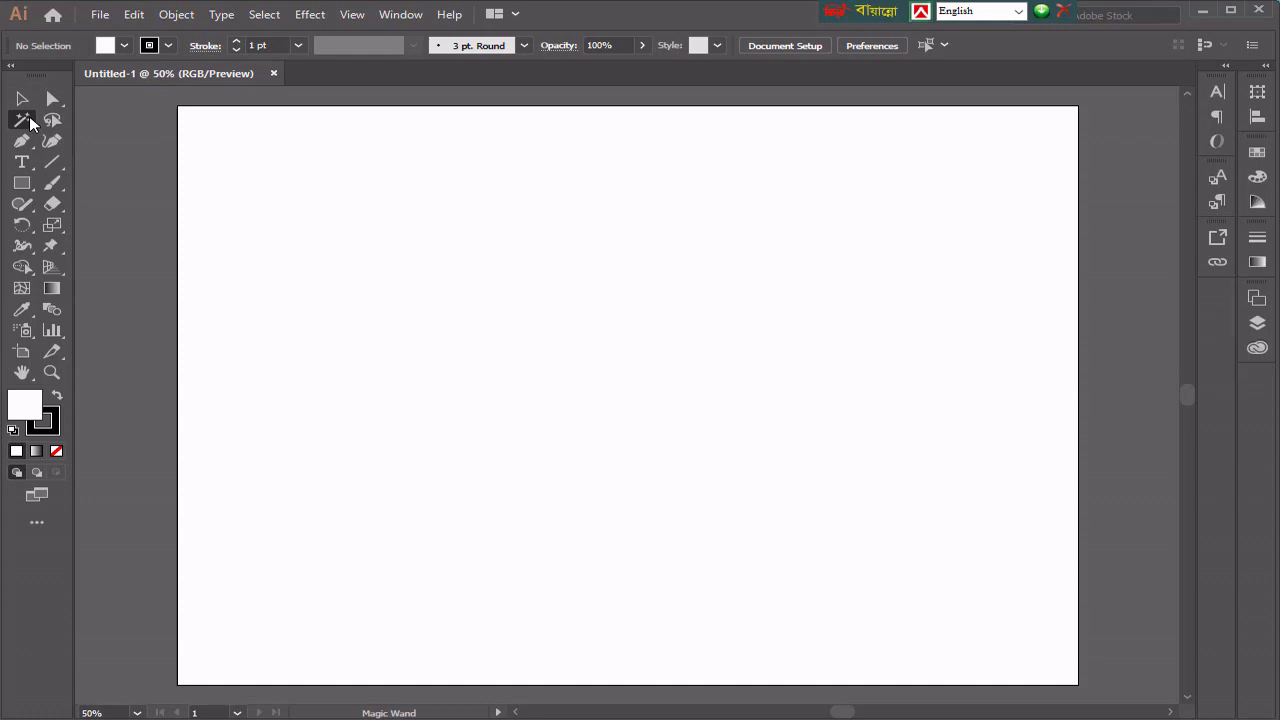
click(22, 98)
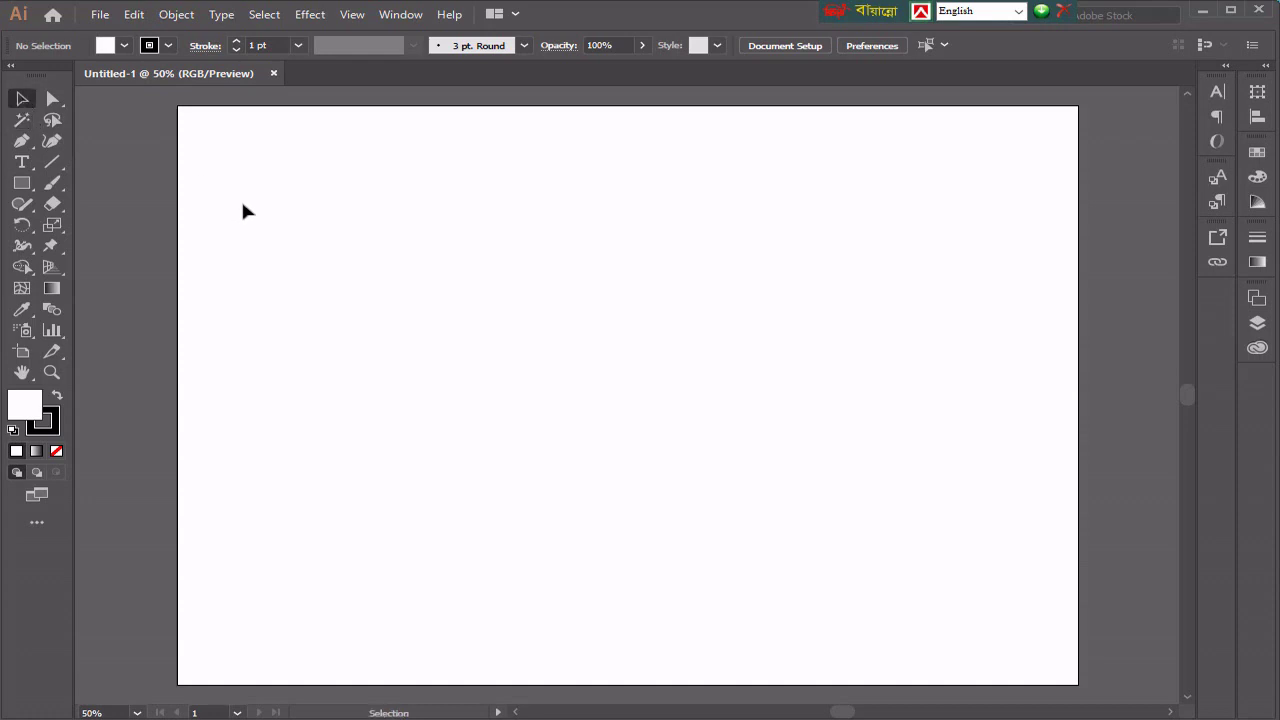
click(24, 188)
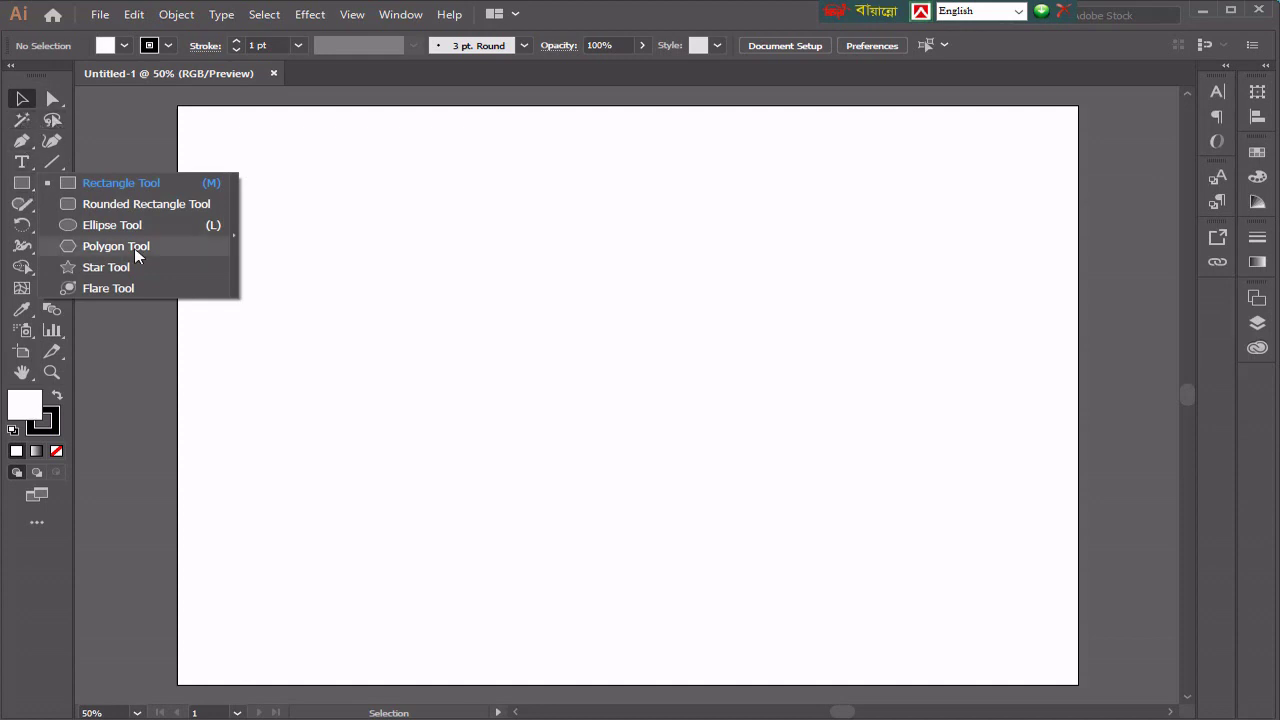
click(22, 120)
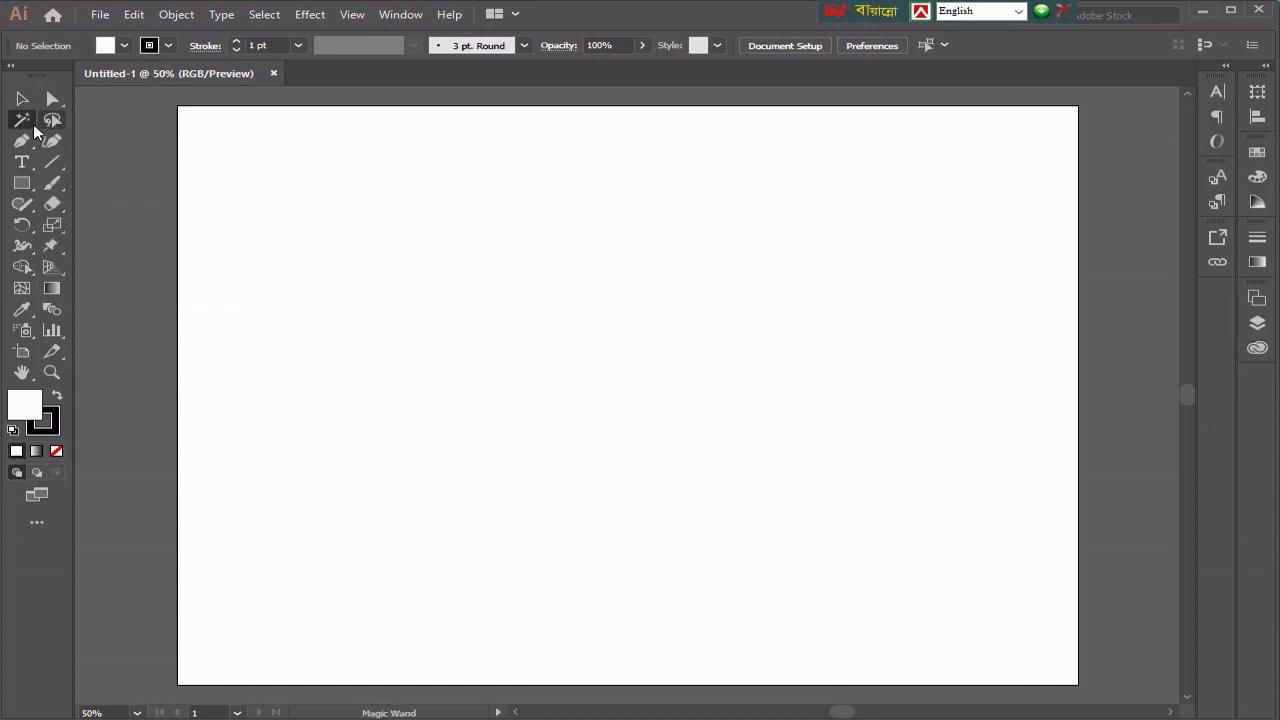
Step: Draw an ellipse with a cyan fill and no stroke in the upper-left area of the artboard
click(21, 185)
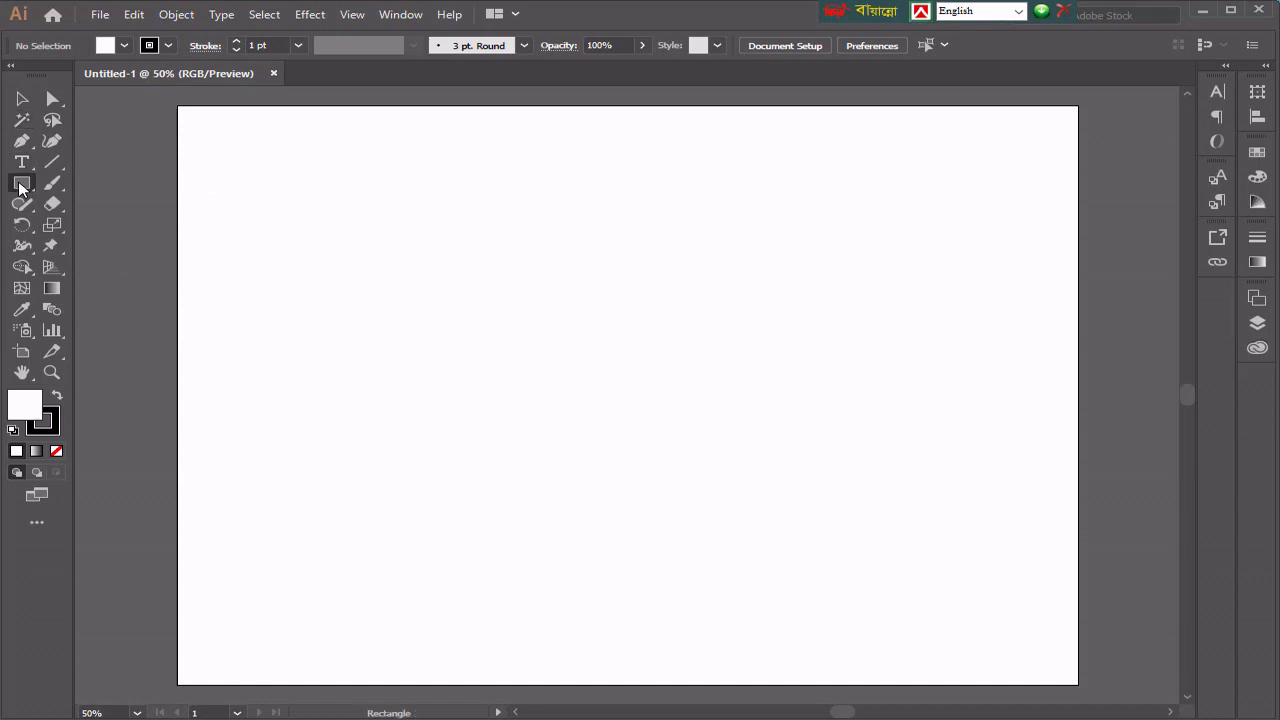
drag(21, 185, 114, 227)
click(168, 45)
click(13, 75)
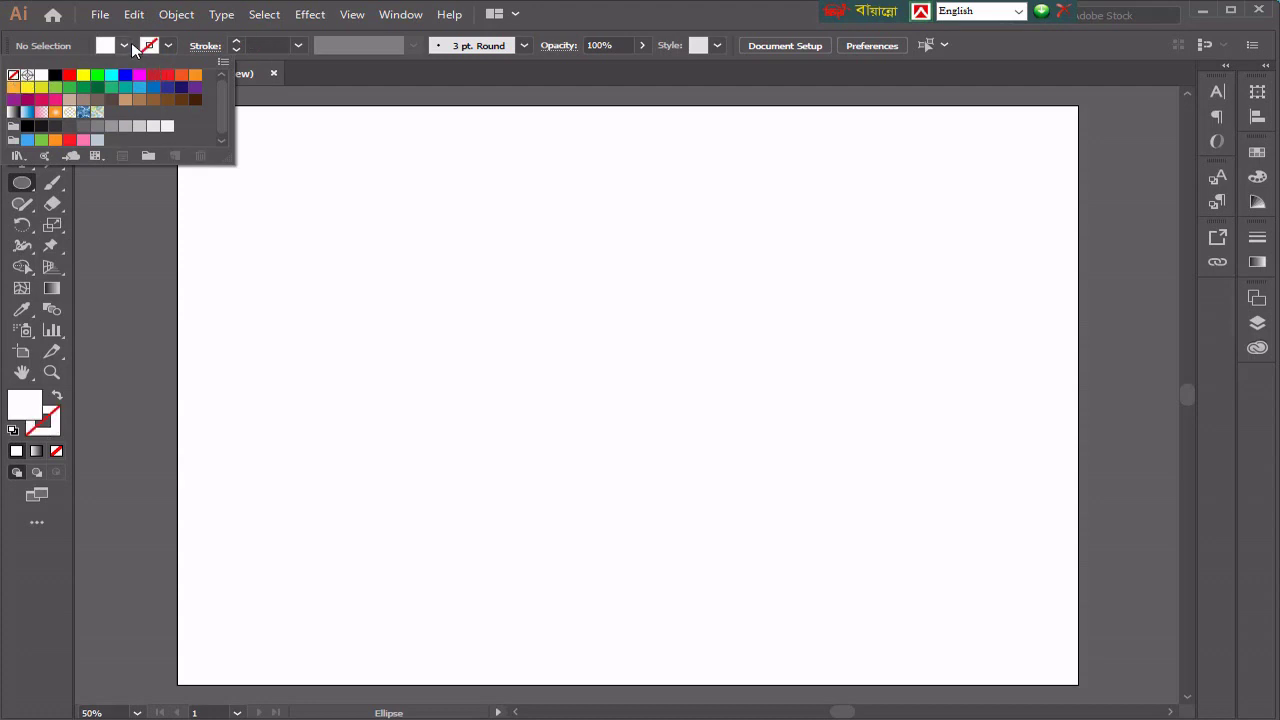
click(124, 45)
click(124, 45)
click(83, 99)
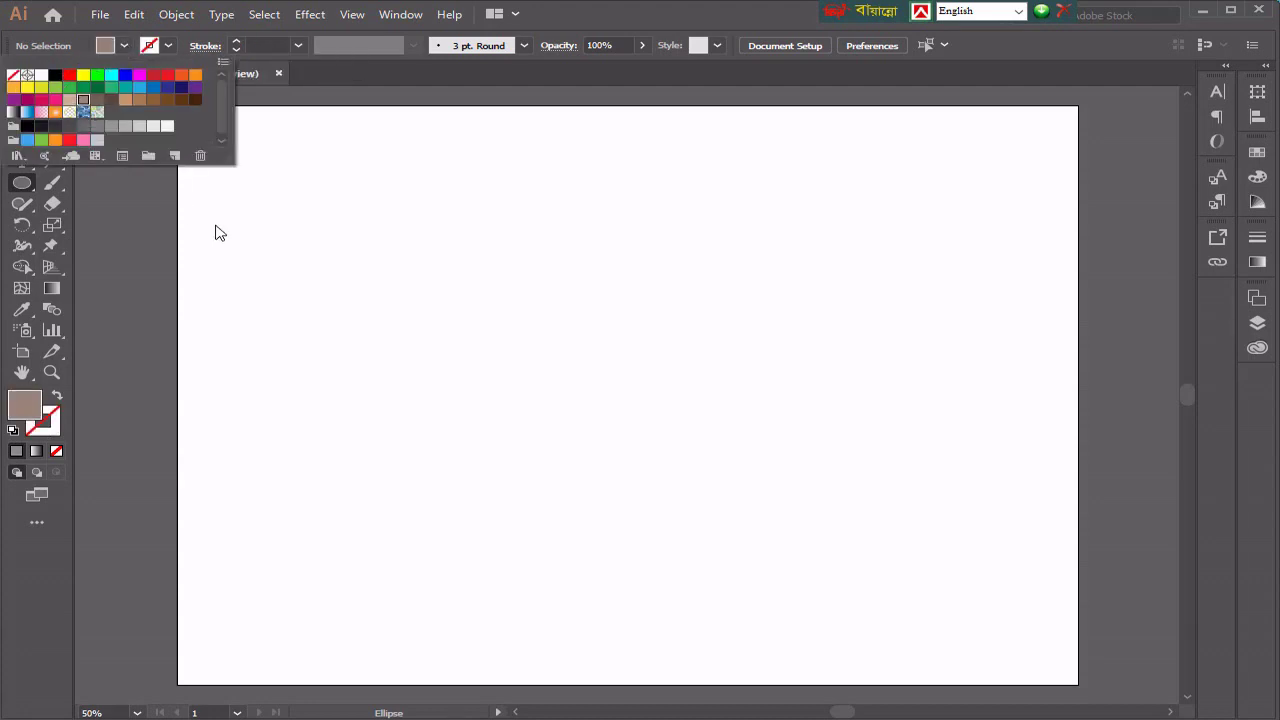
click(109, 75)
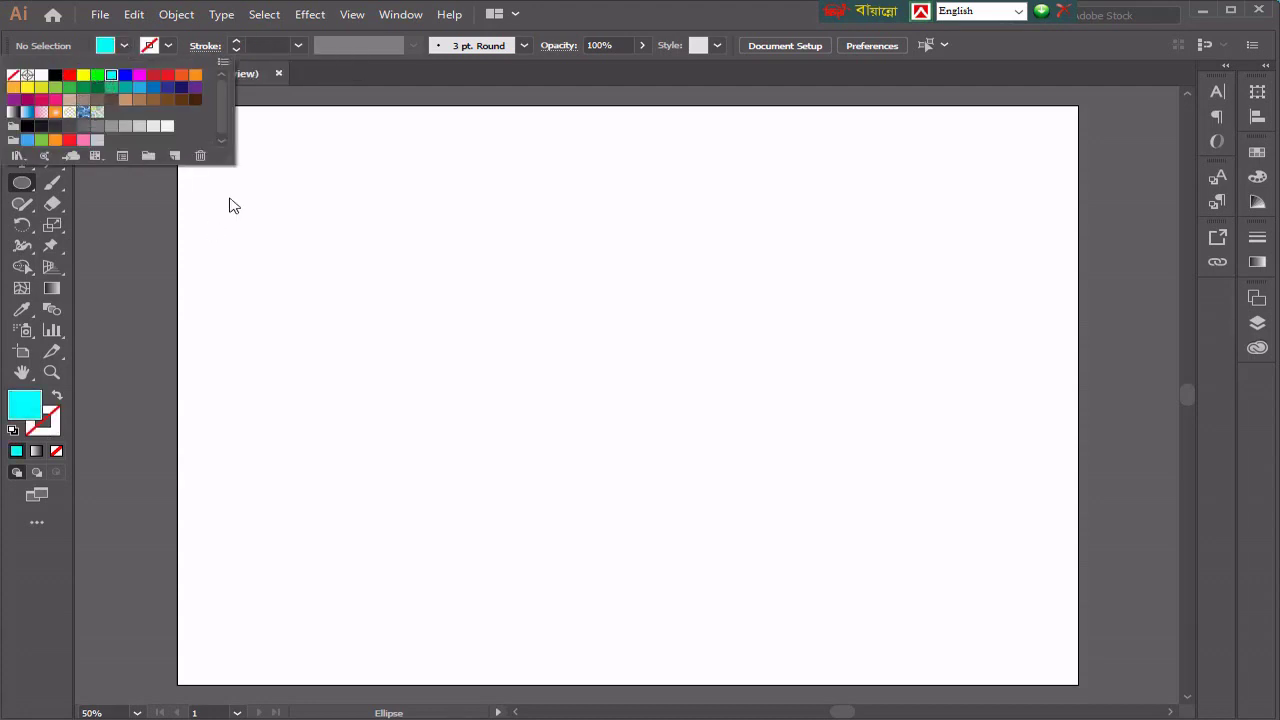
drag(230, 208, 410, 364)
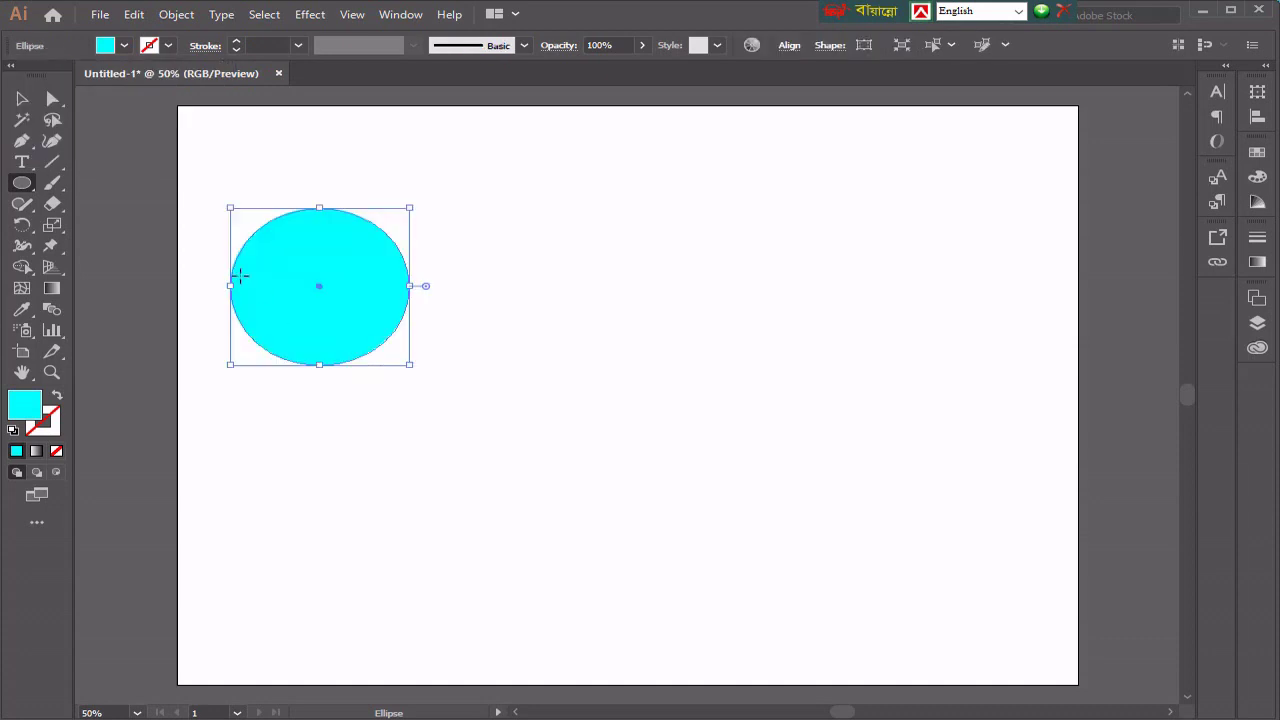
Step: Duplicate the cyan ellipse six times to form a row of four with a row of three below it
key(v)
drag(369, 291, 976, 500)
drag(976, 500, 239, 476)
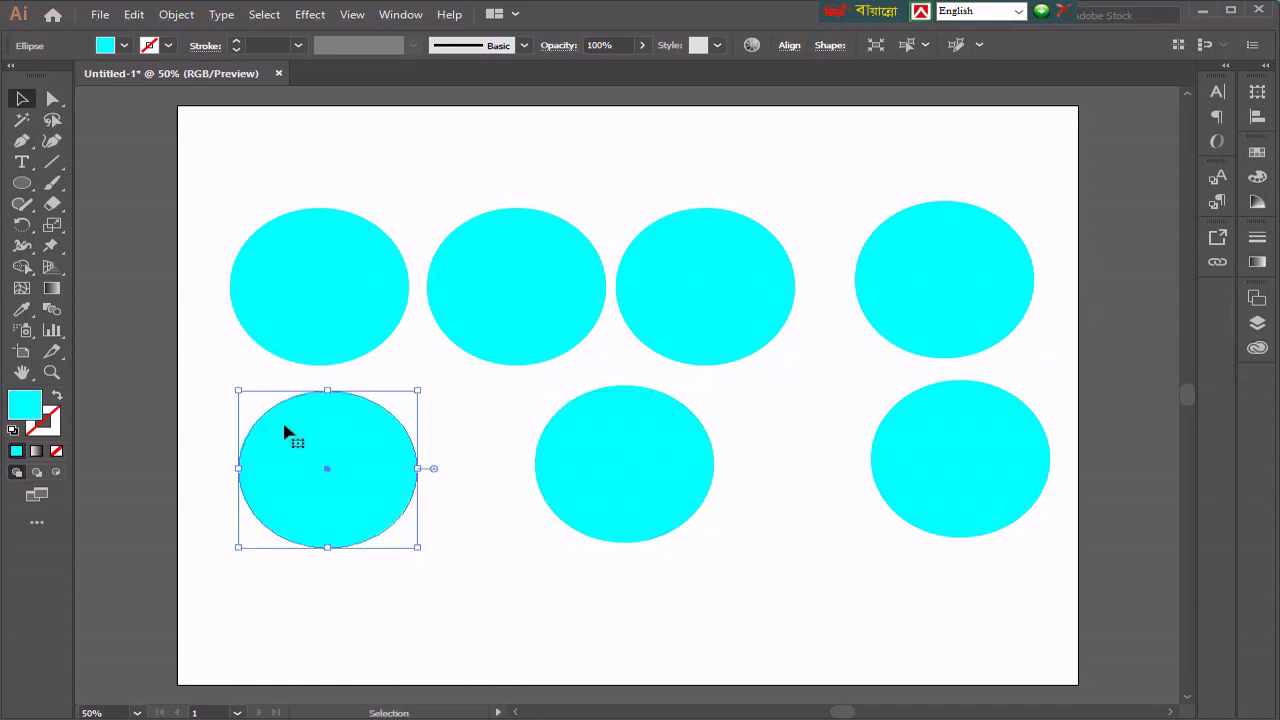
Step: Fill the second ellipse of the upper row with dark green and the third with light blue
click(492, 286)
click(124, 45)
click(96, 88)
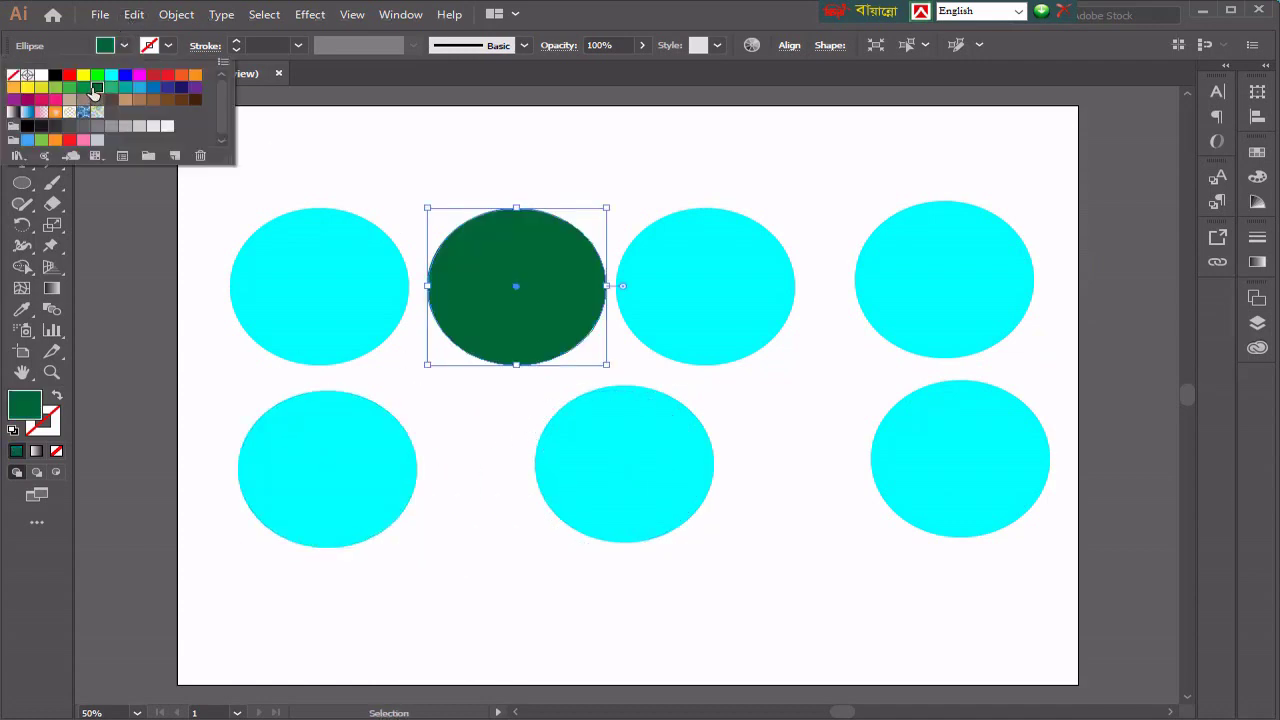
click(727, 246)
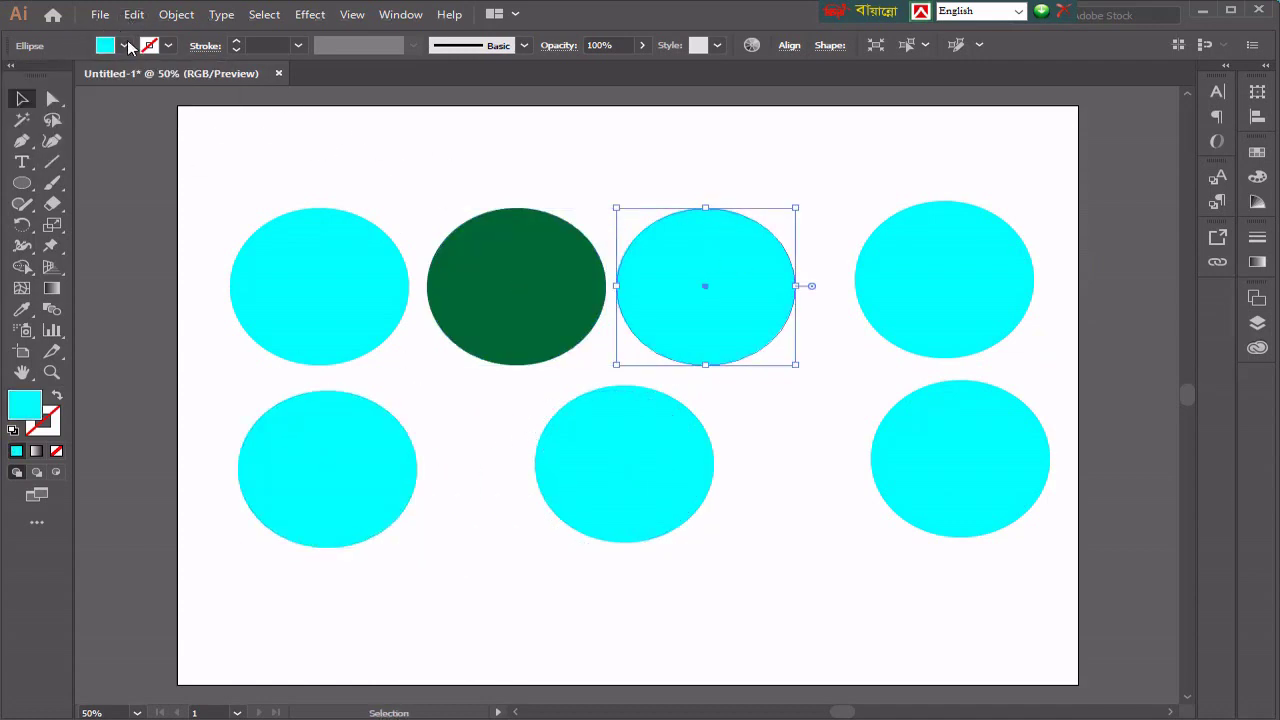
click(125, 45)
click(125, 45)
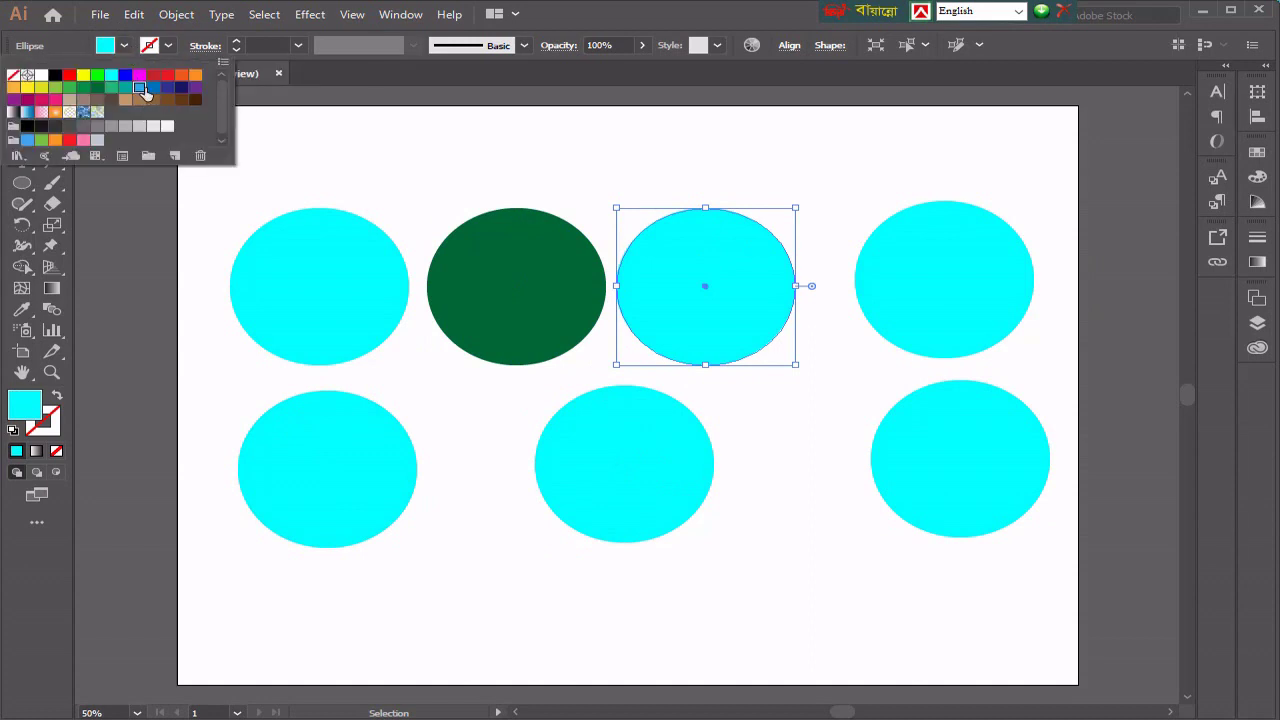
click(141, 89)
Step: Fill the fourth ellipse of the upper row with dark blue and the first ellipse of the lower row with green
click(920, 260)
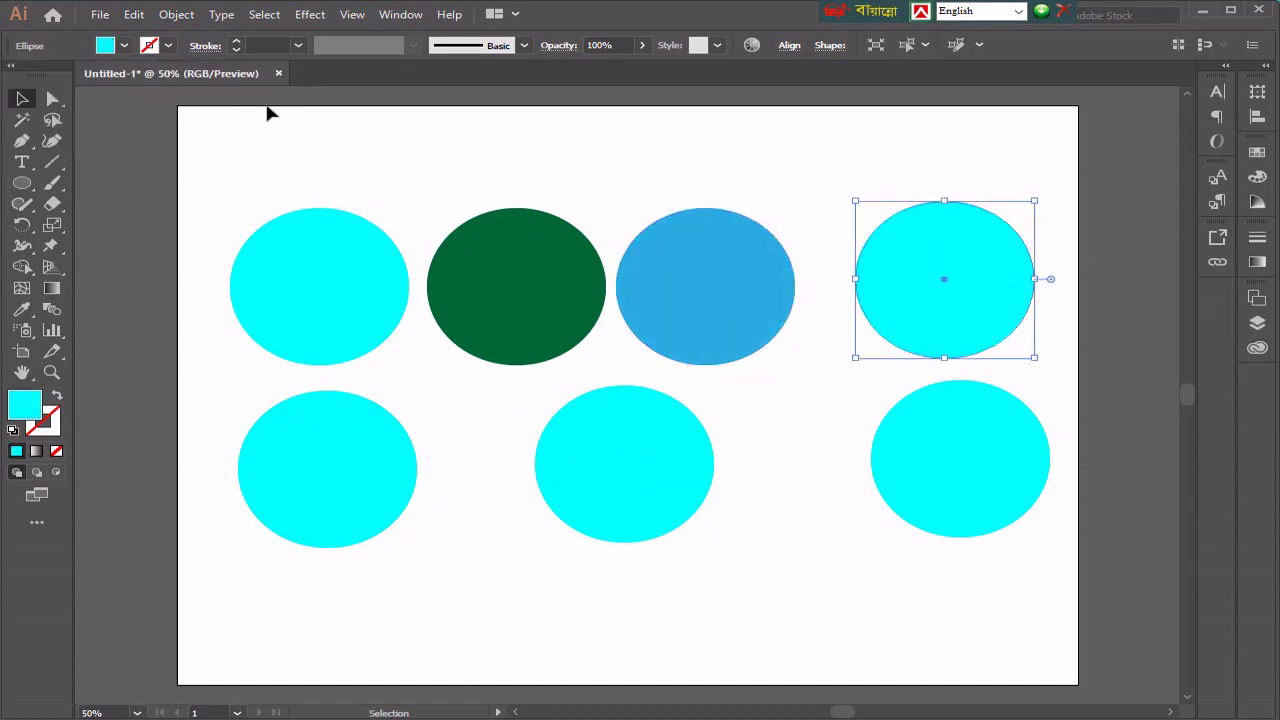
click(124, 45)
click(167, 94)
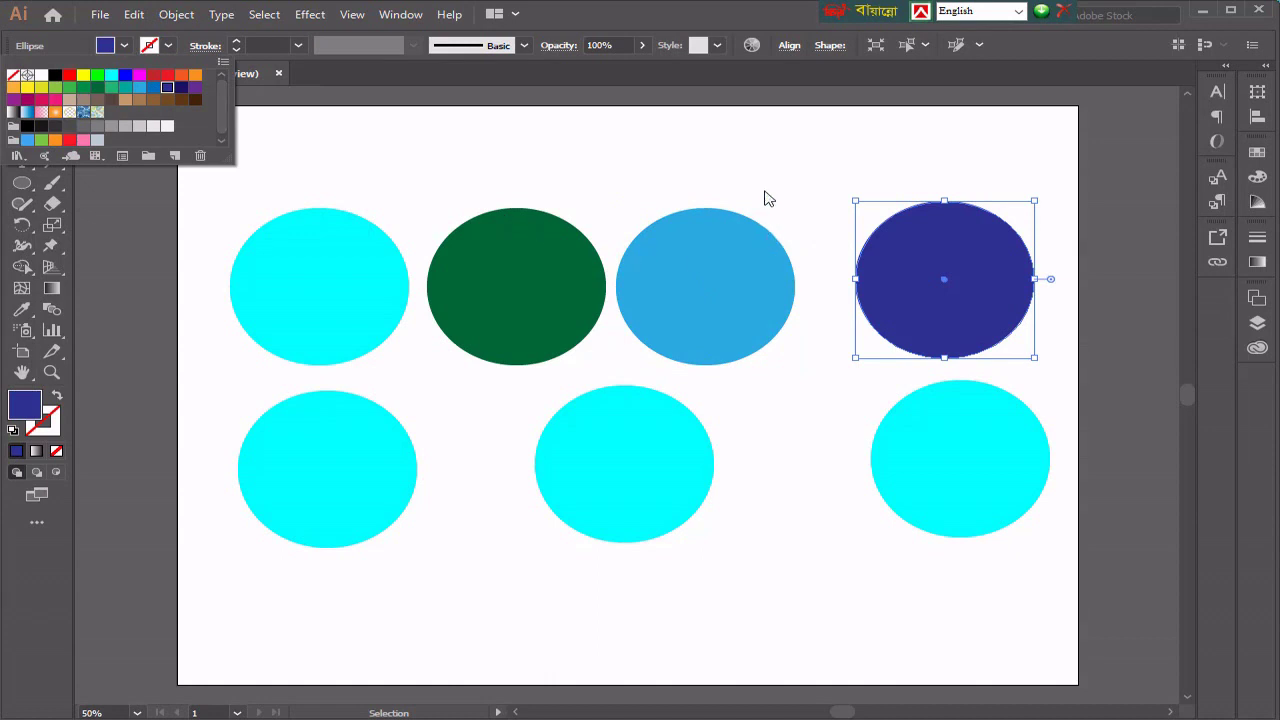
click(346, 442)
click(124, 45)
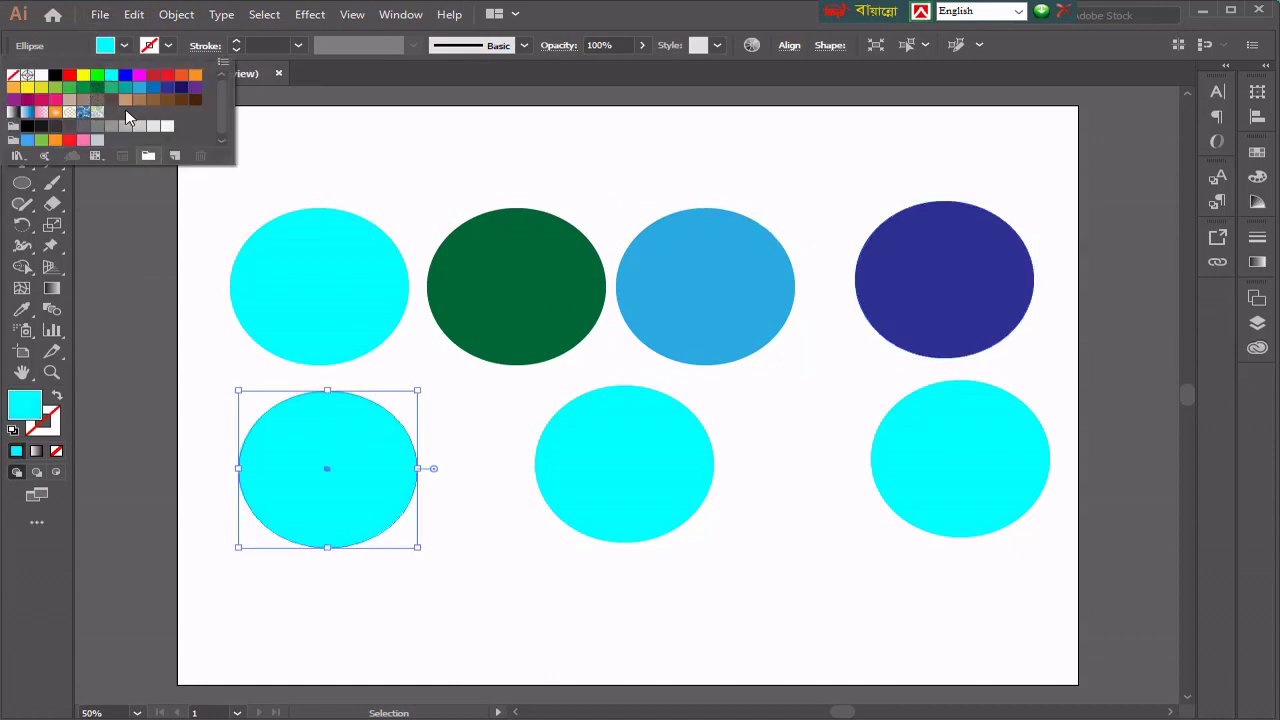
click(69, 89)
click(294, 134)
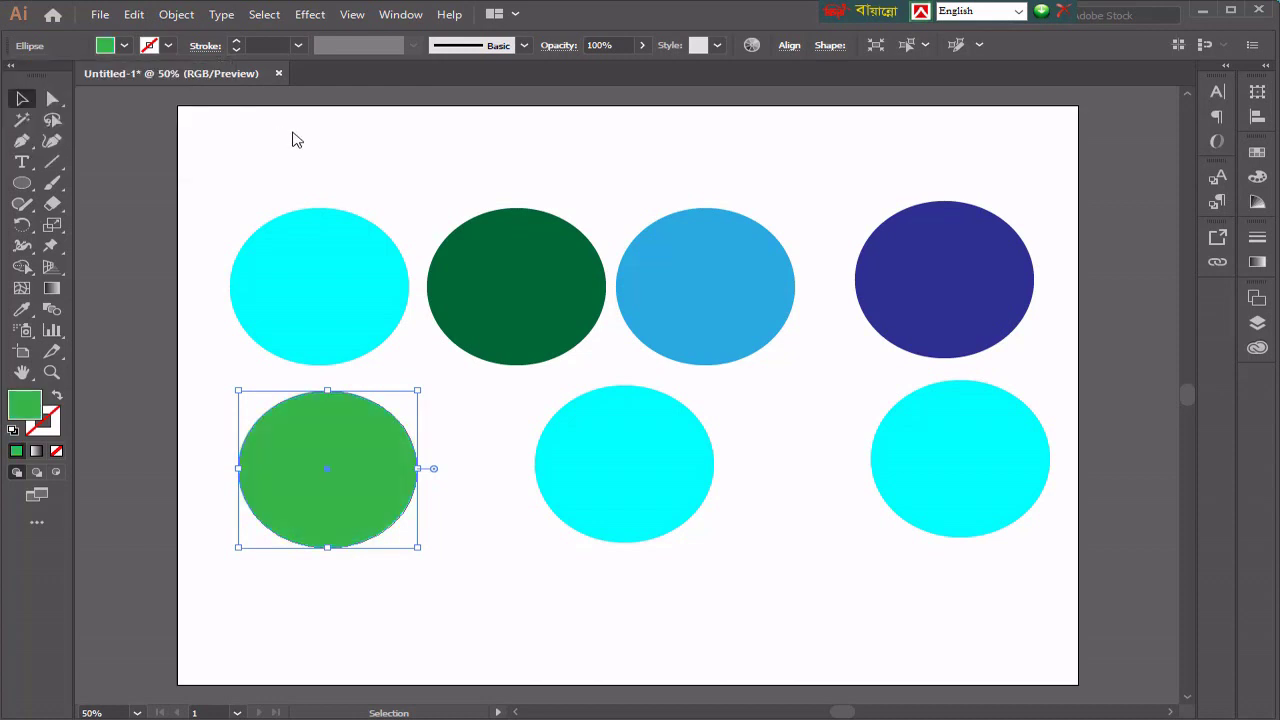
click(300, 140)
click(577, 466)
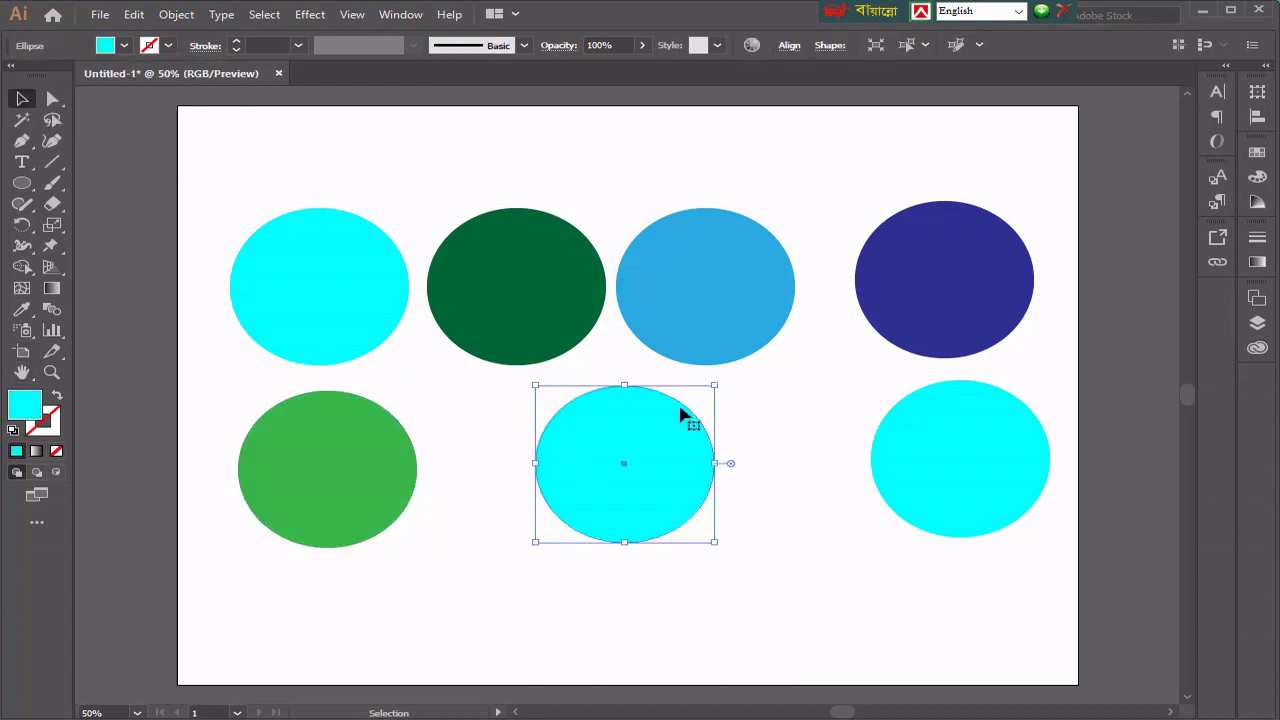
click(523, 270)
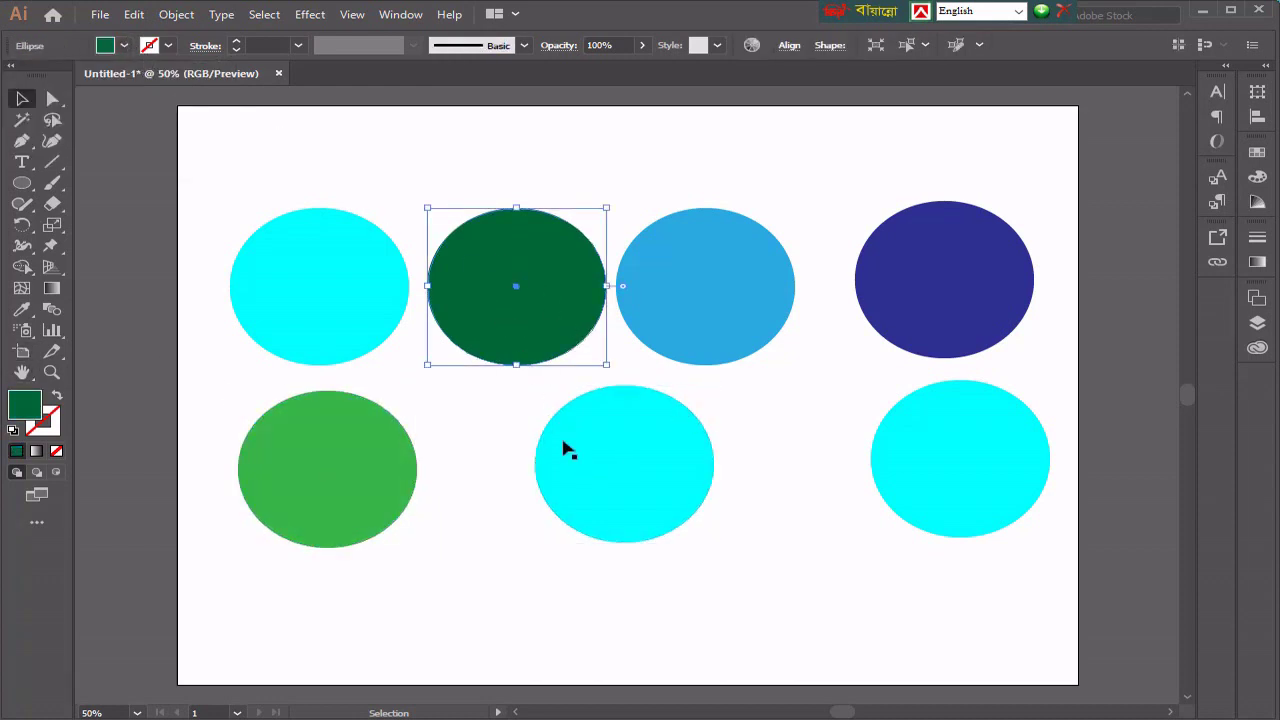
click(637, 477)
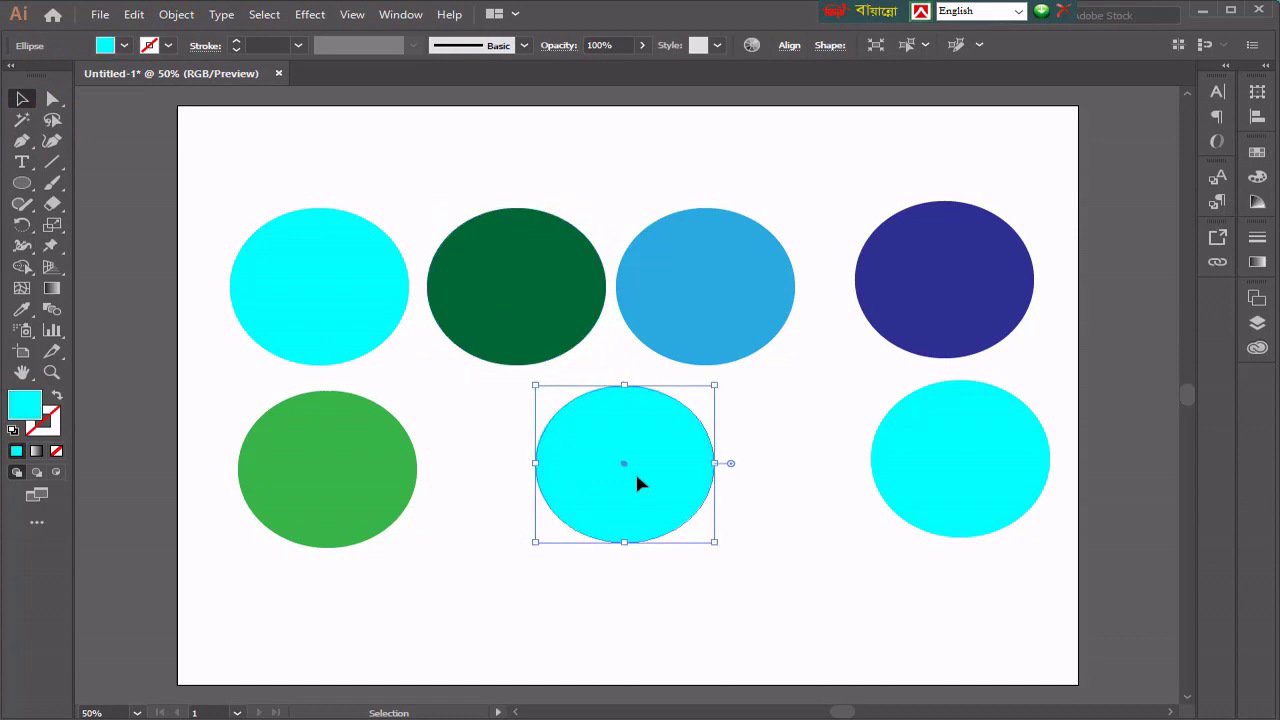
click(478, 174)
scroll(520, 291, down, 2)
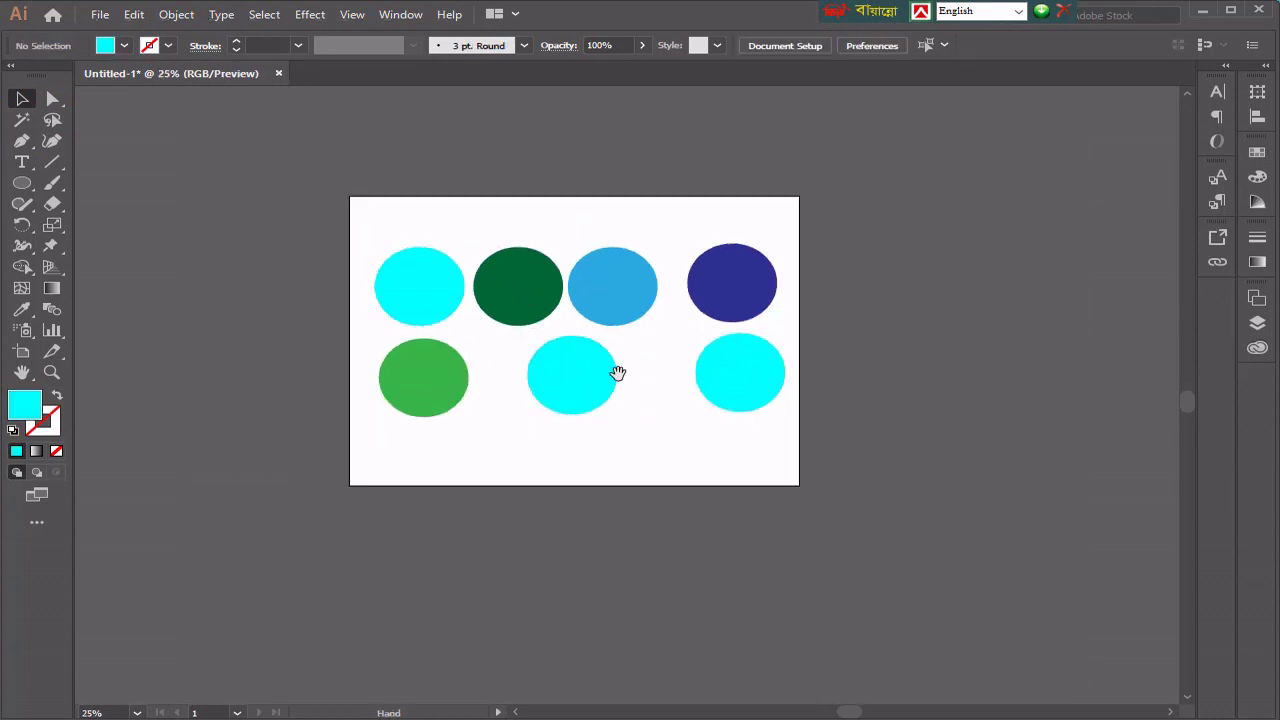
drag(617, 373, 626, 429)
scroll(631, 434, up, 1)
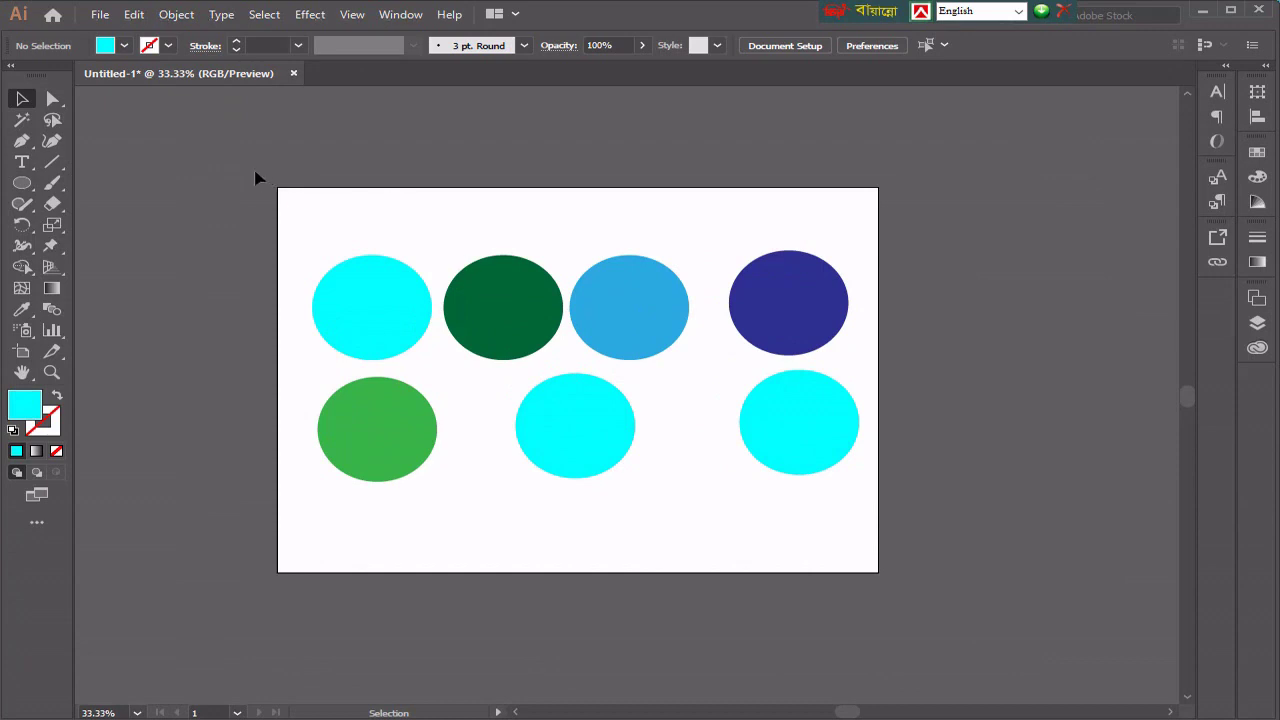
drag(255, 178, 914, 617)
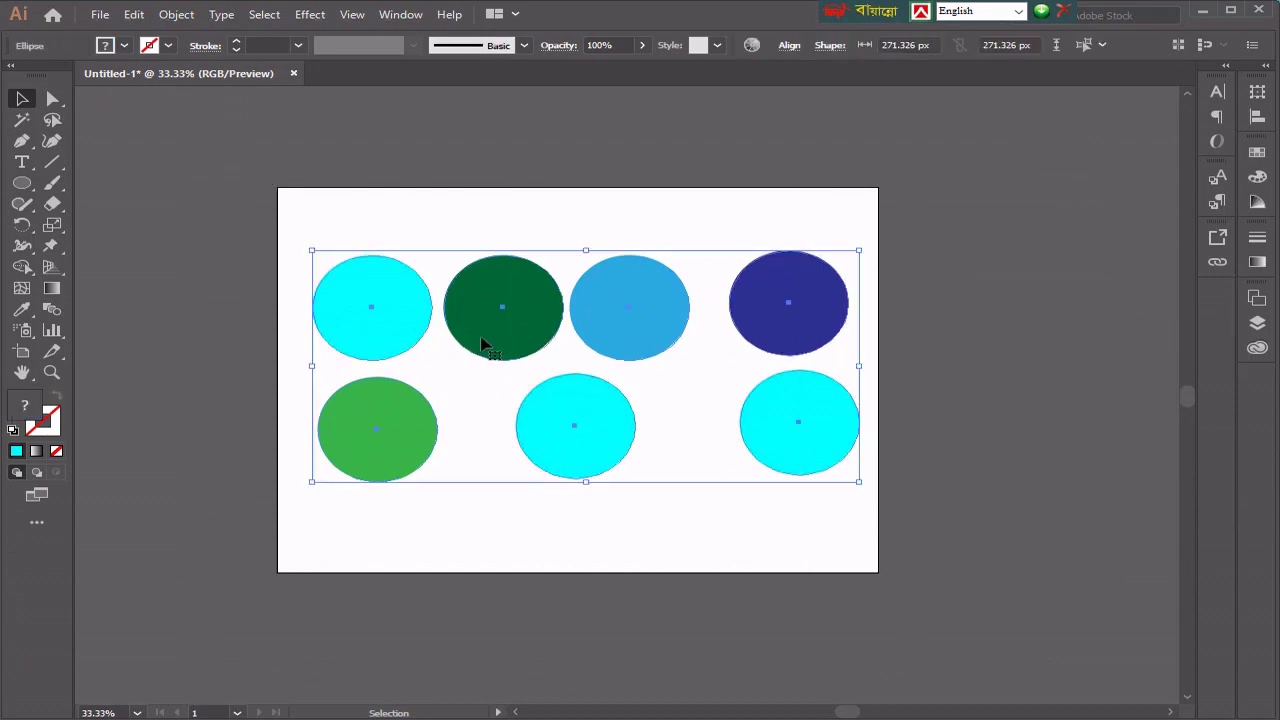
click(623, 513)
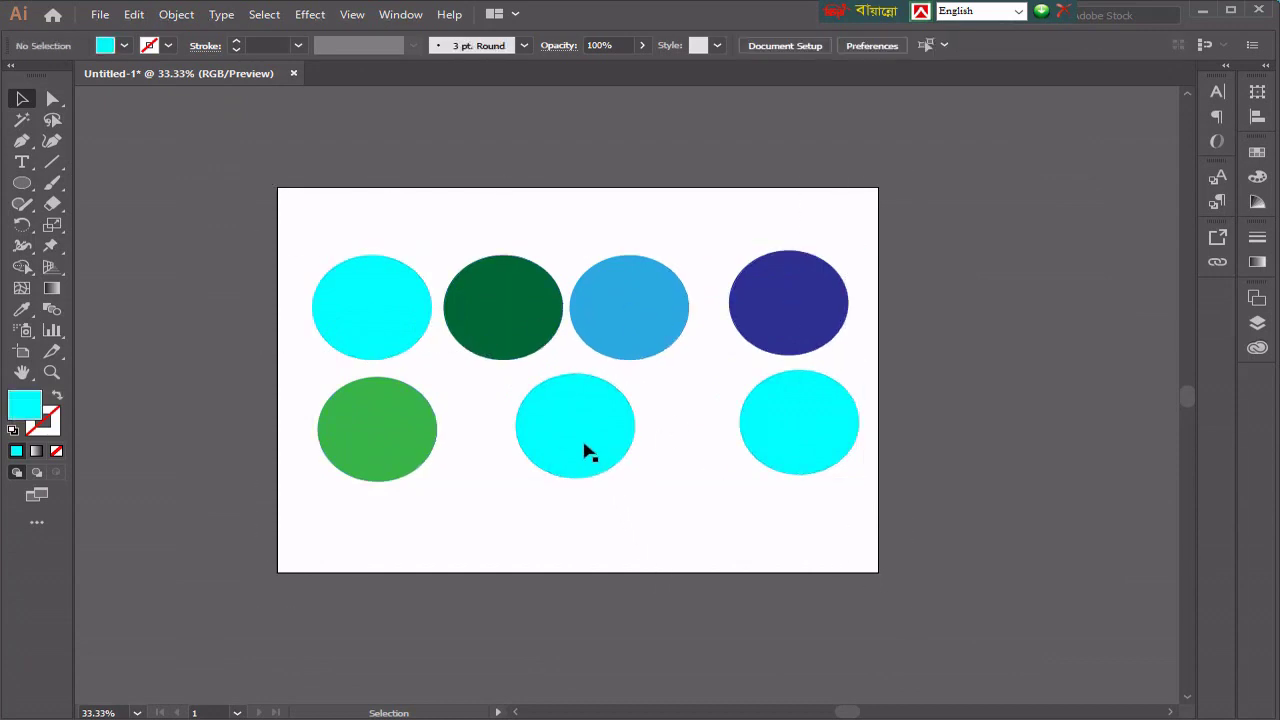
Step: Move the two cyan ellipses of the second row closer to the green ellipse, leaving small gaps between them
drag(583, 449, 558, 453)
drag(786, 440, 680, 466)
click(647, 515)
Step: Duplicate a cyan ellipse four times into a third row that extends past the artboard's right edge
click(362, 302)
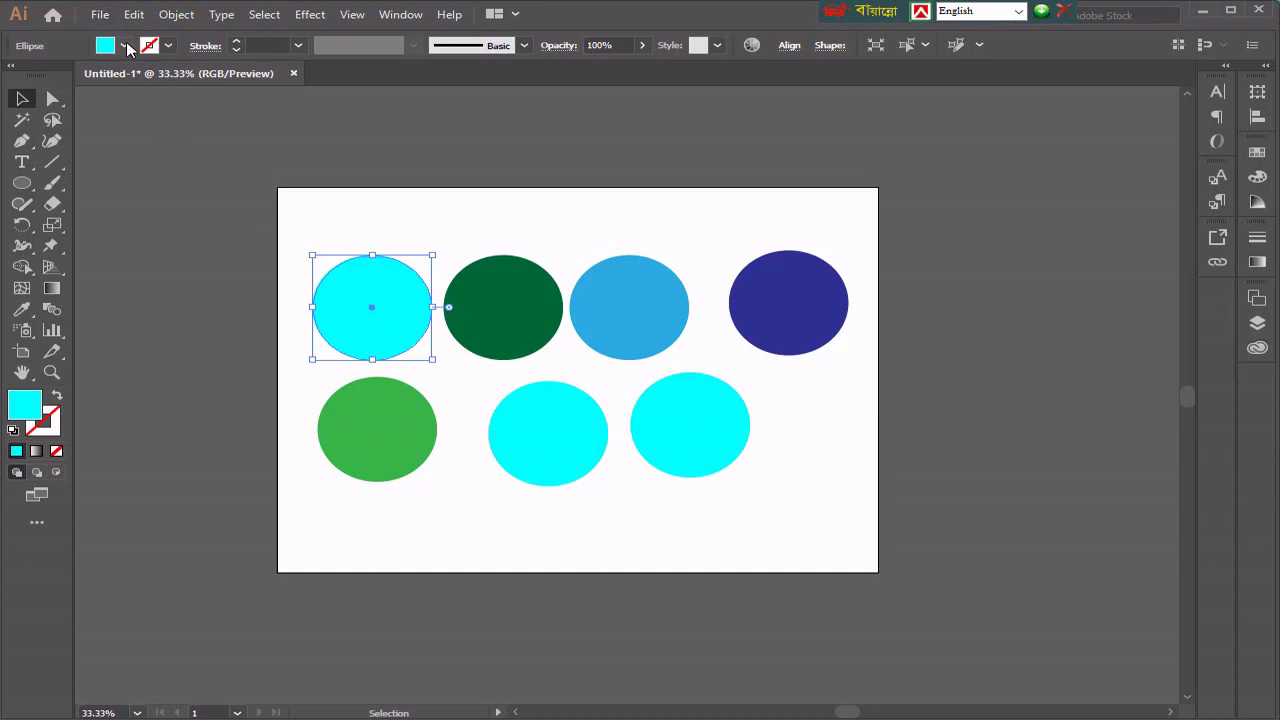
click(697, 429)
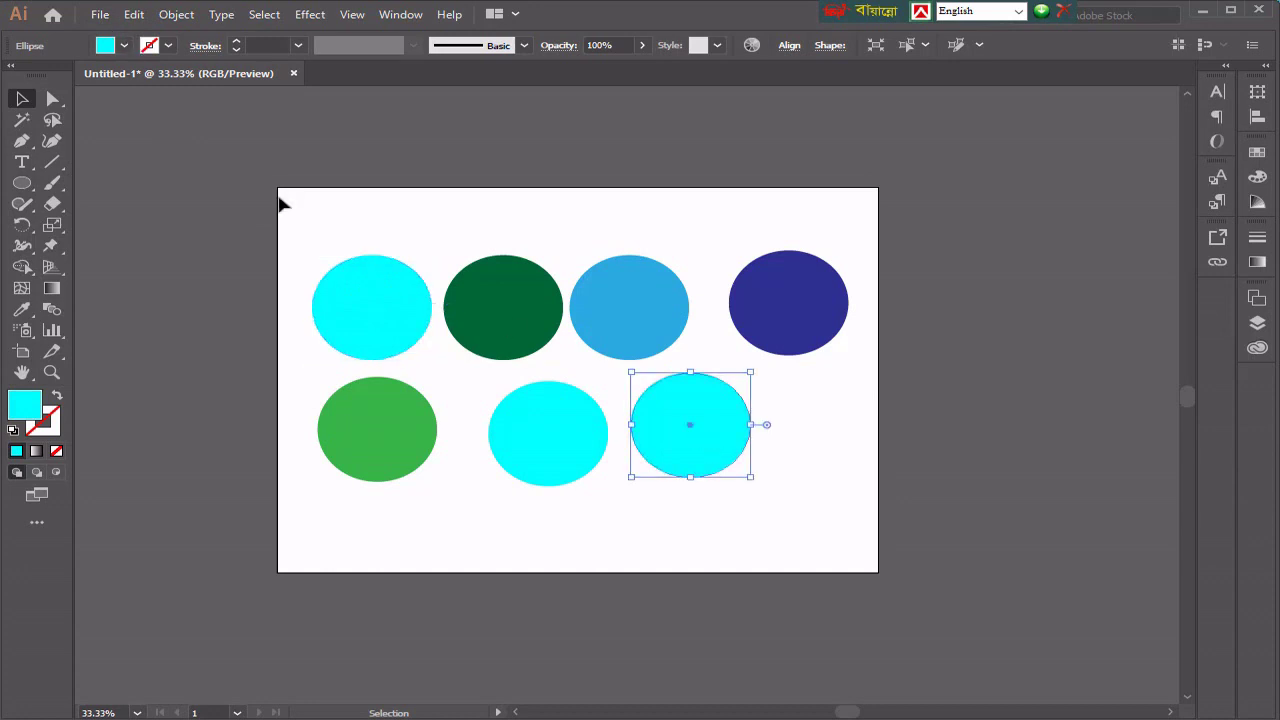
click(576, 443)
drag(543, 434, 463, 535)
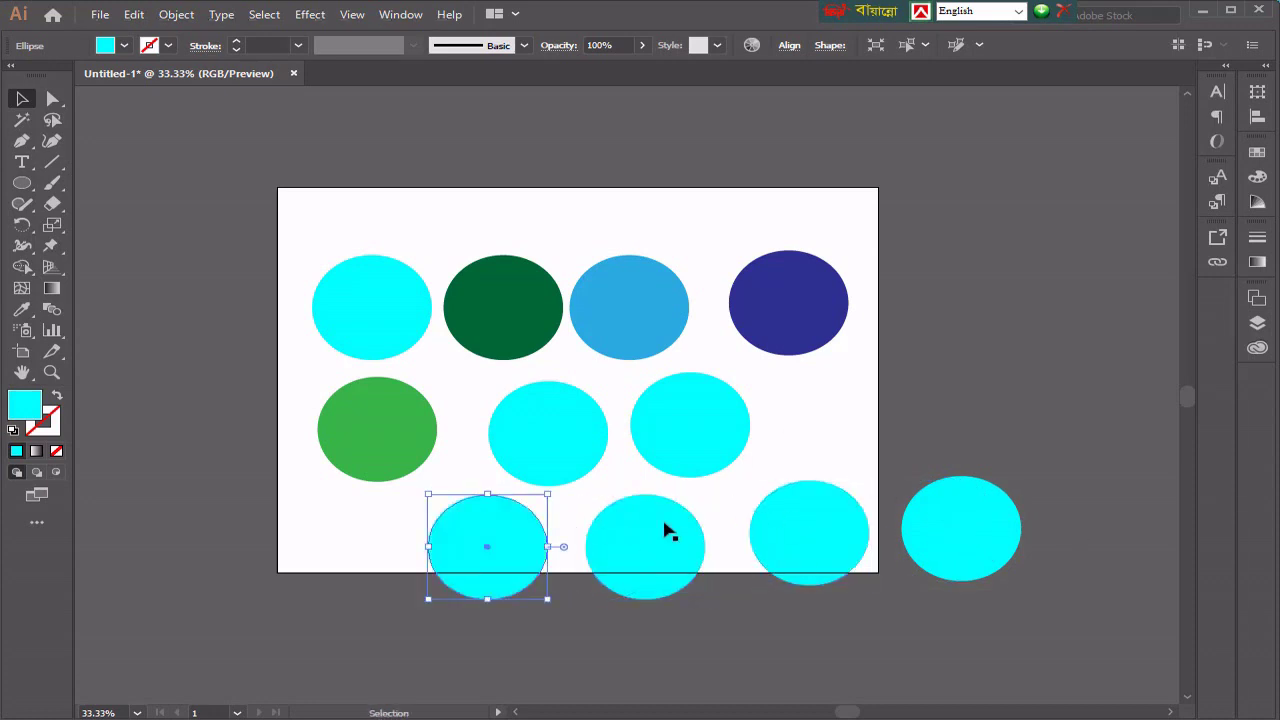
Step: Select the individual cyan ellipses one at a time with the Selection tool
click(338, 306)
click(427, 252)
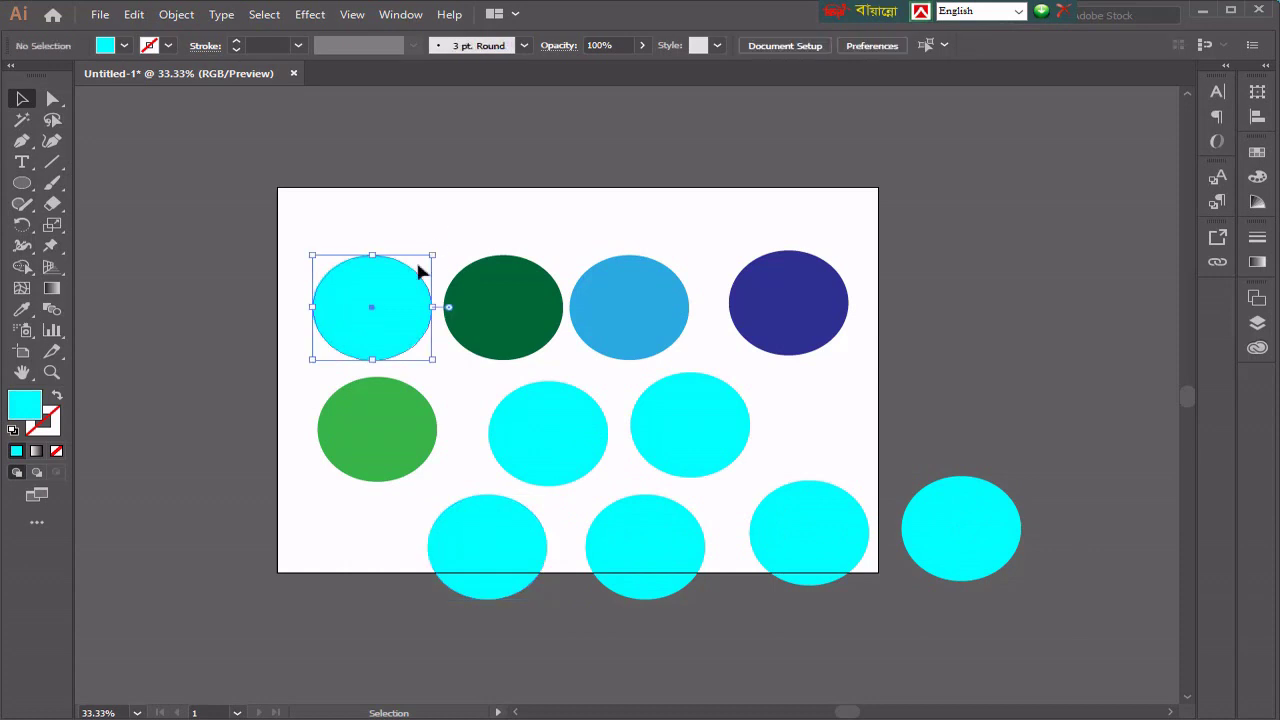
click(568, 436)
click(711, 440)
click(920, 563)
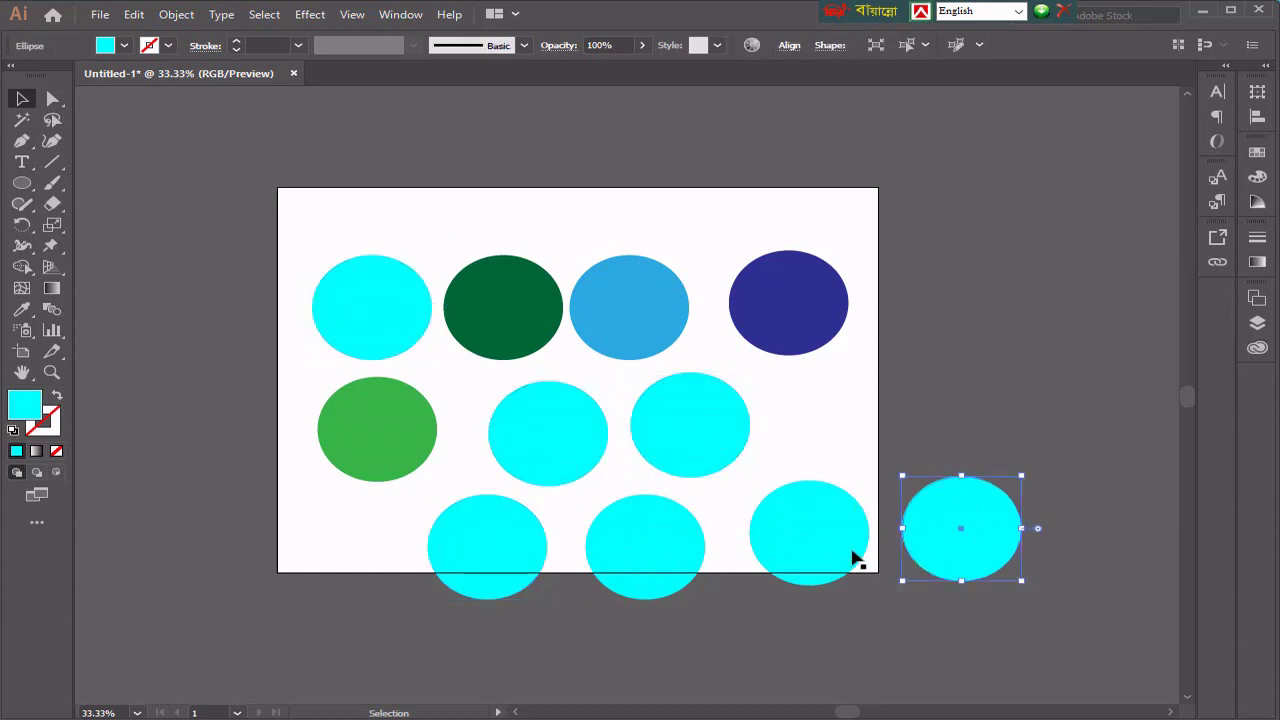
click(848, 555)
click(632, 530)
click(494, 529)
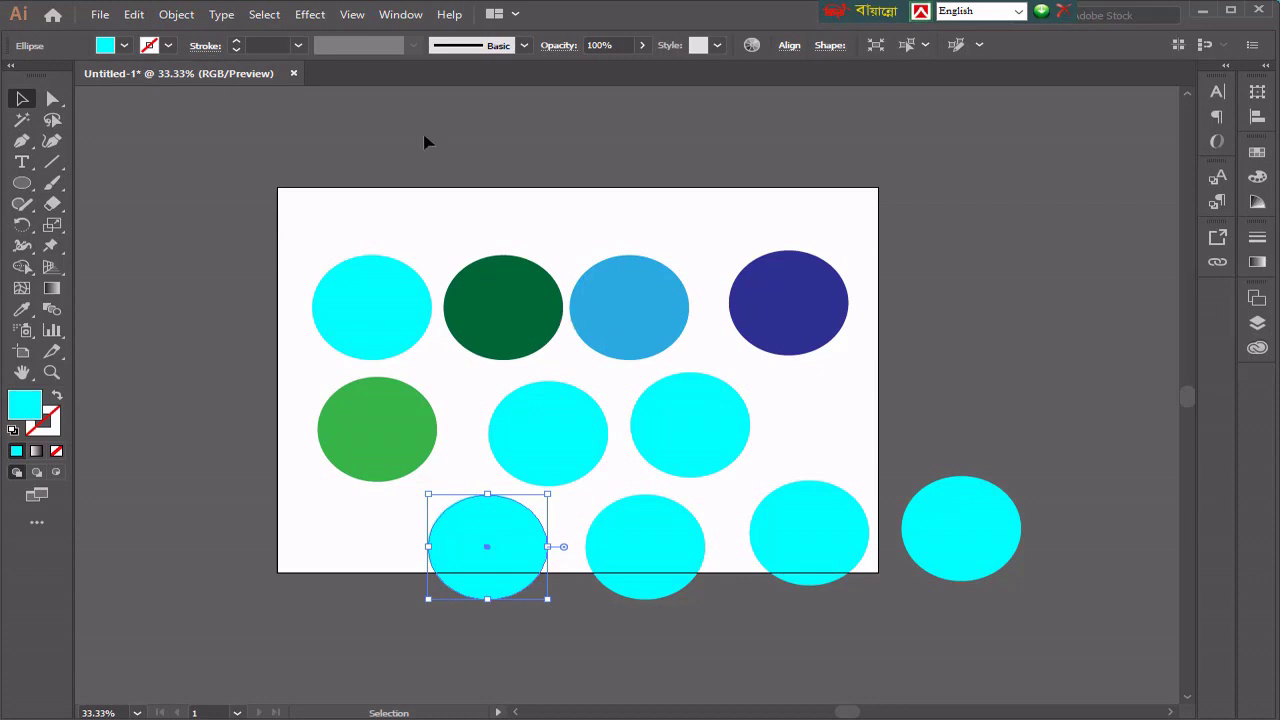
Step: Select all cyan ellipses at once with the Magic Wand tool and change their fill to dark red
click(23, 120)
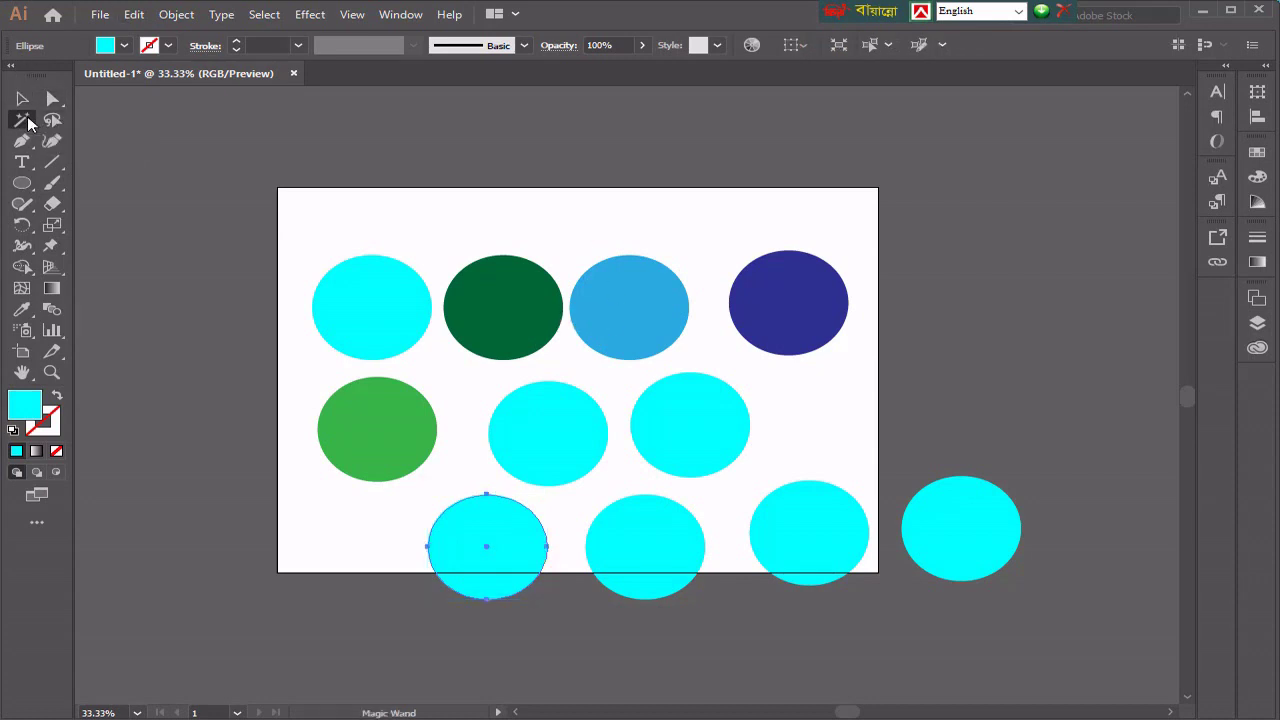
click(378, 300)
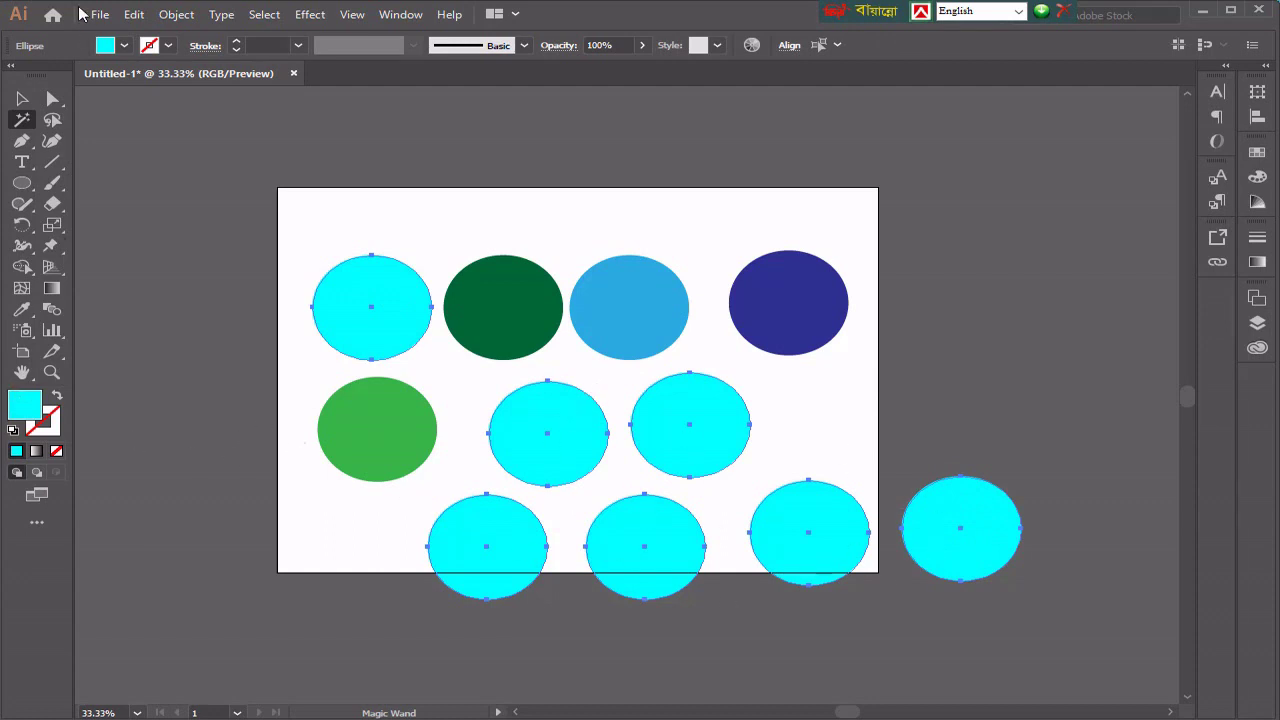
click(124, 45)
click(125, 76)
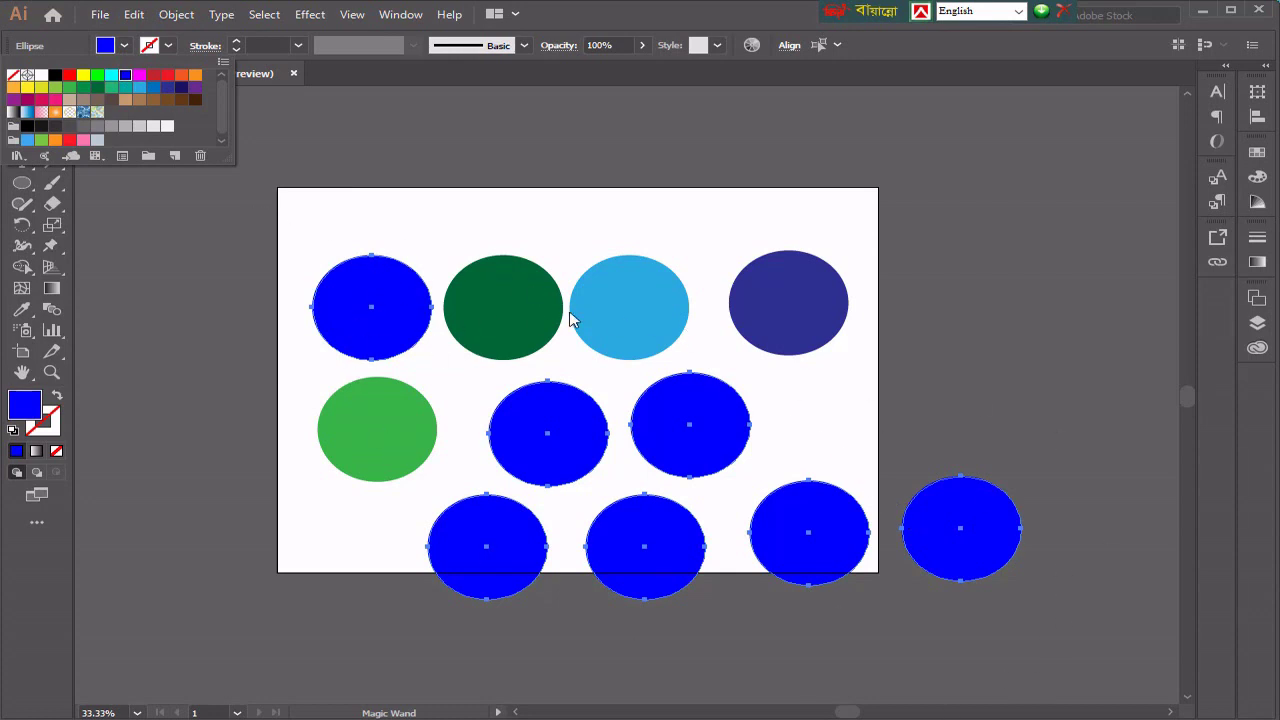
click(153, 75)
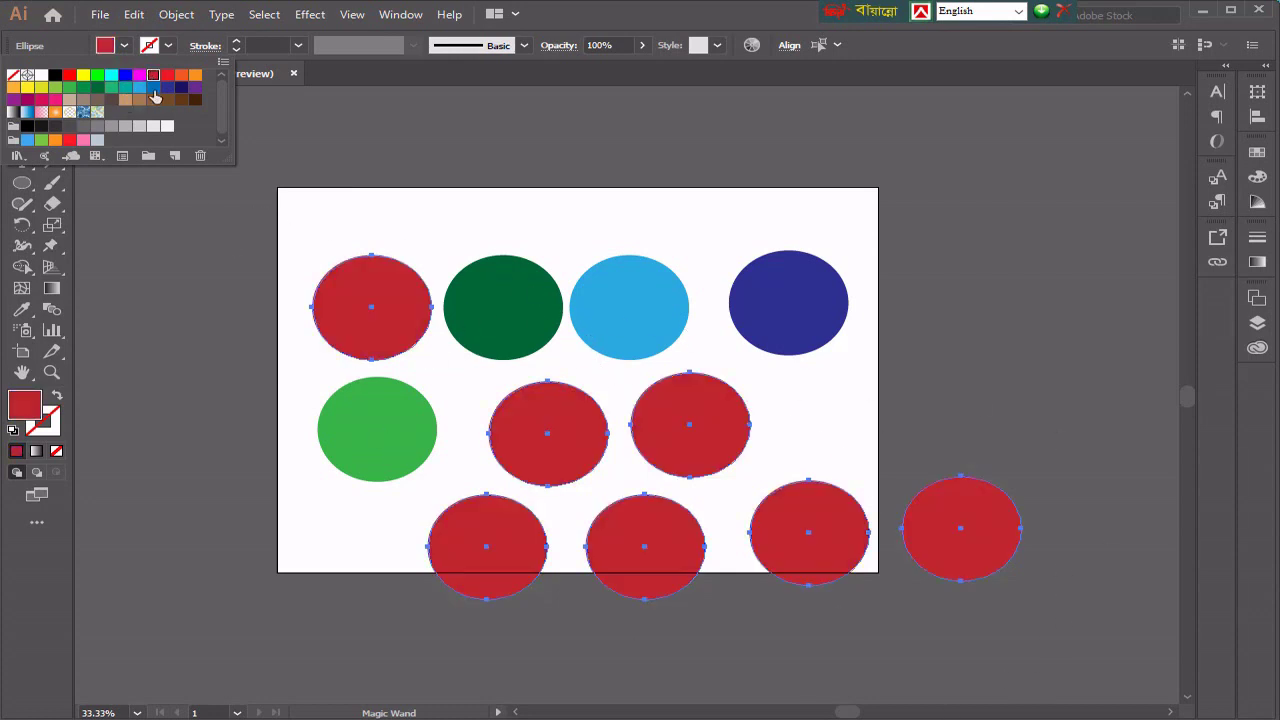
Step: Try tan, magenta, gradient and green fills on the selected ellipses, finish with solid orange, and deselect them
click(125, 99)
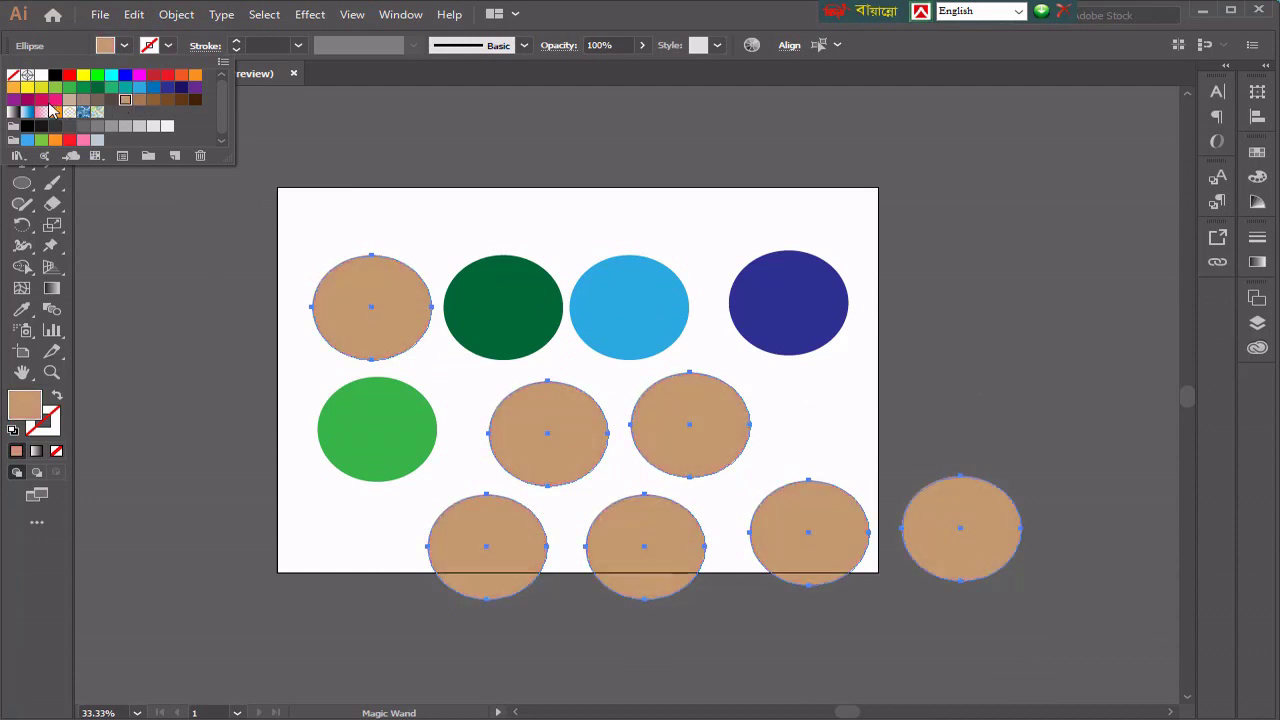
click(42, 100)
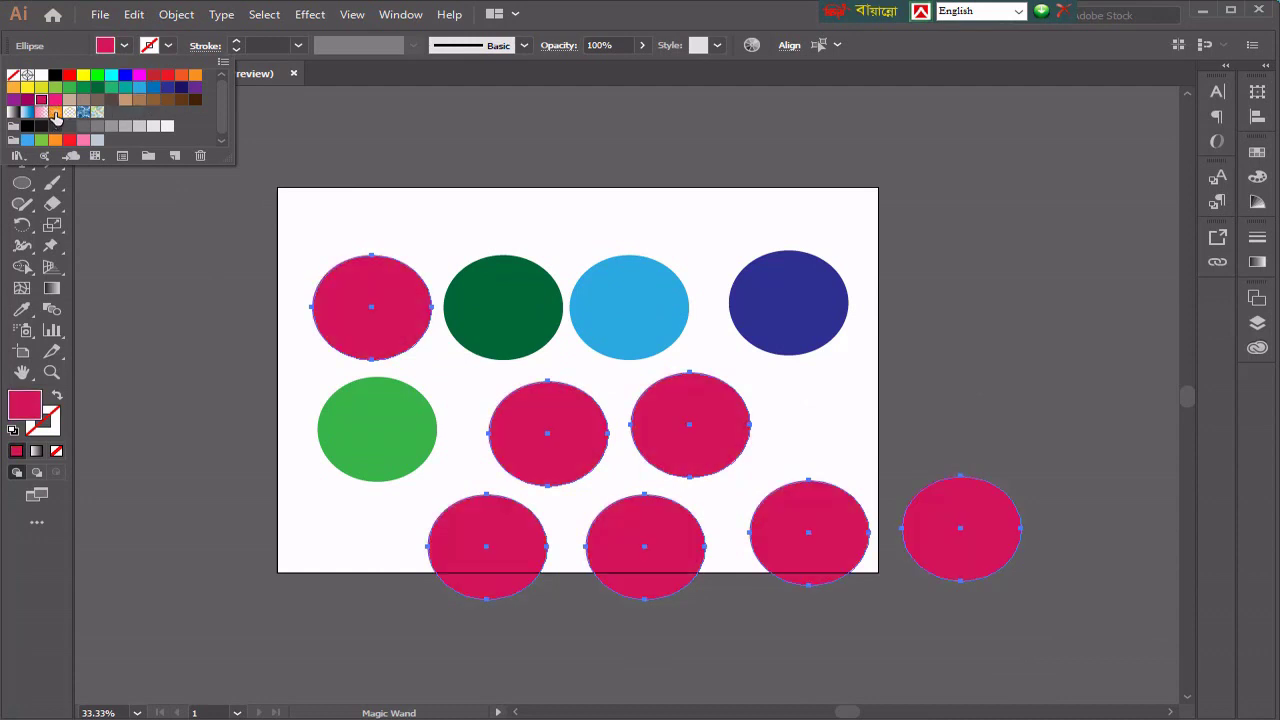
click(55, 113)
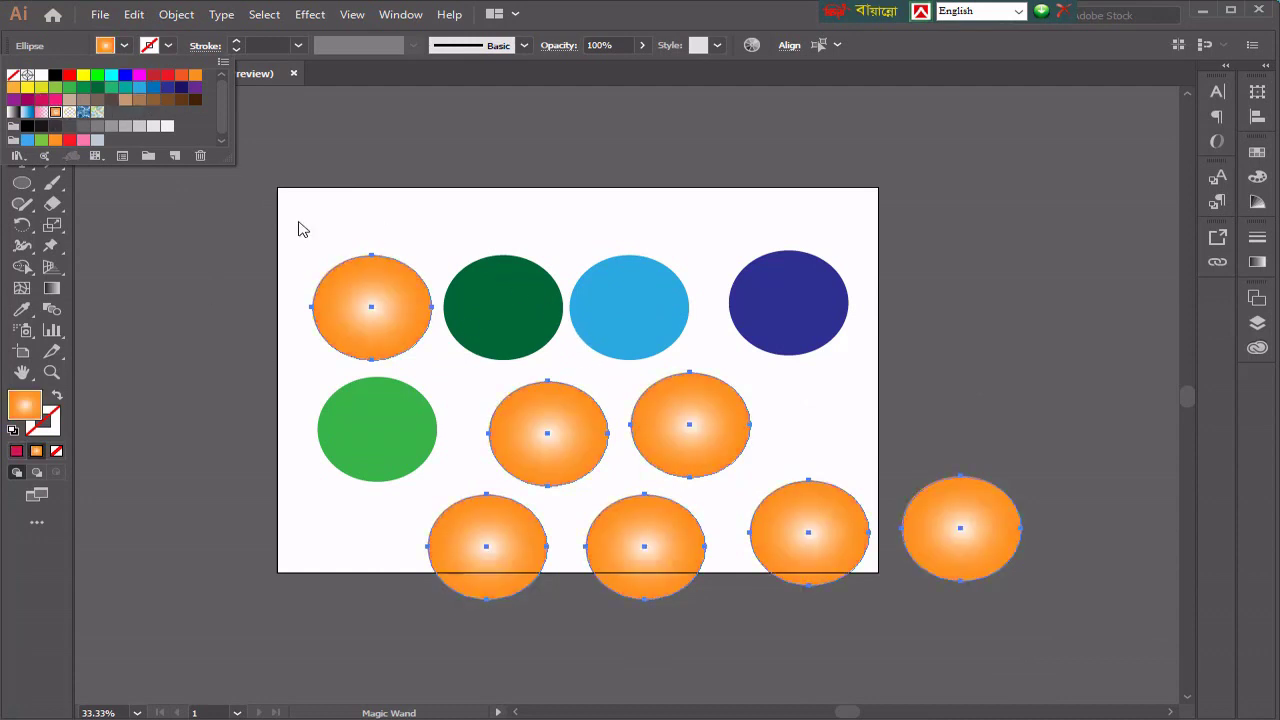
click(41, 112)
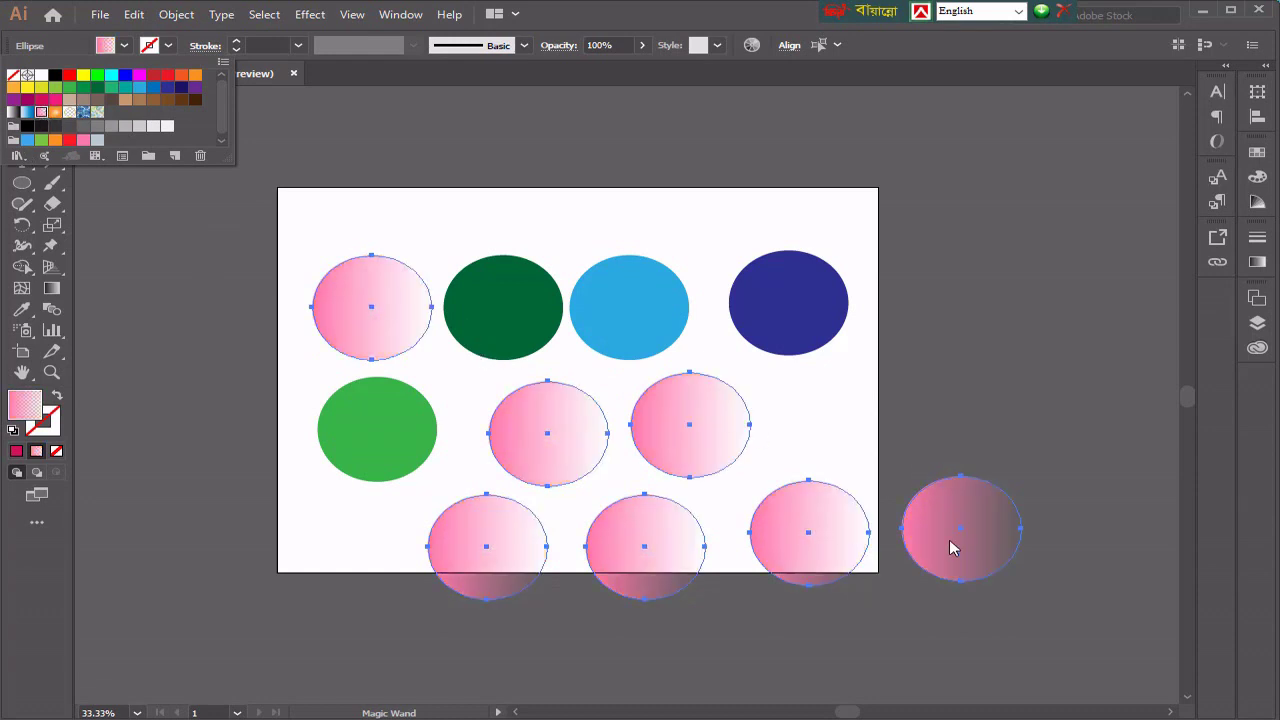
click(68, 89)
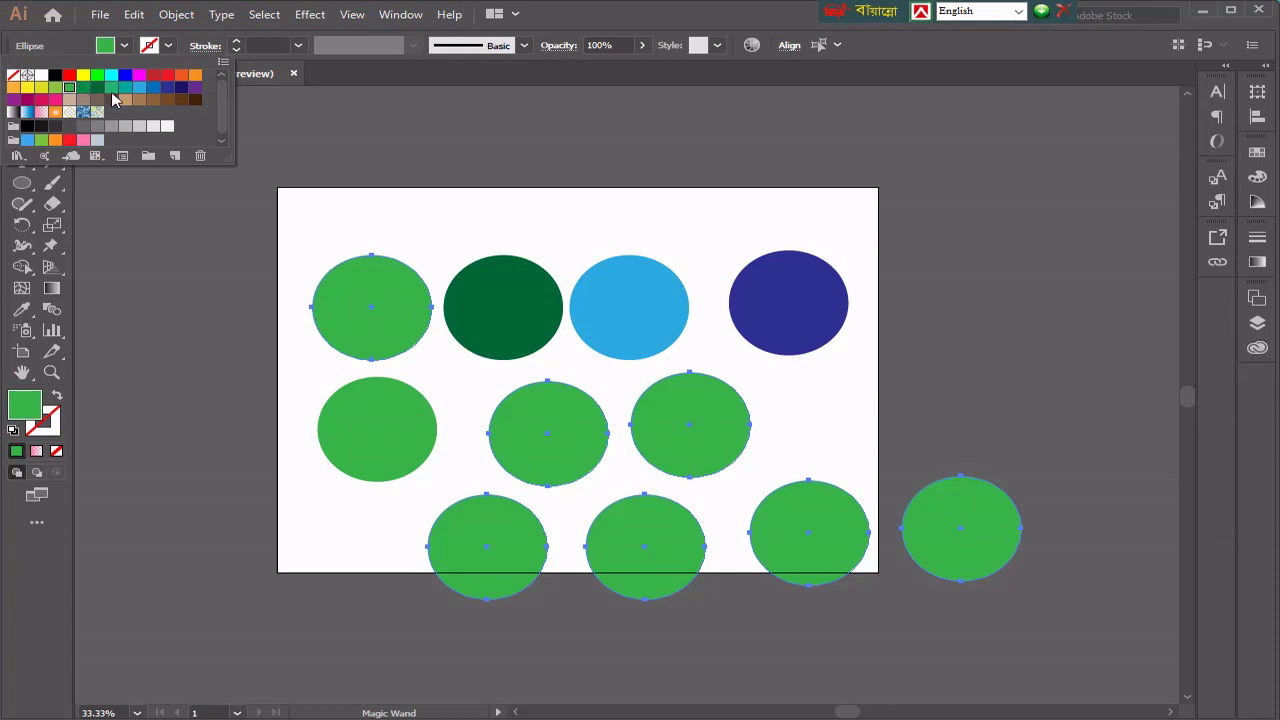
click(127, 87)
click(41, 140)
click(55, 140)
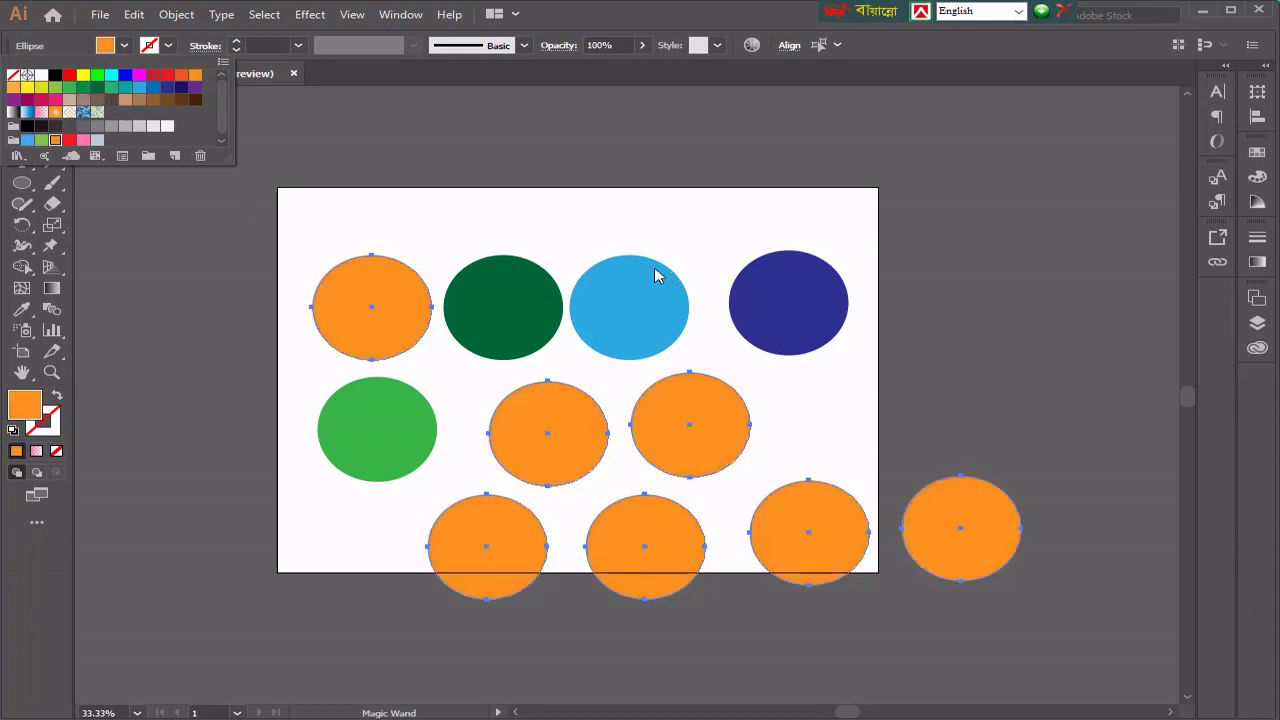
key(Escape)
key(v)
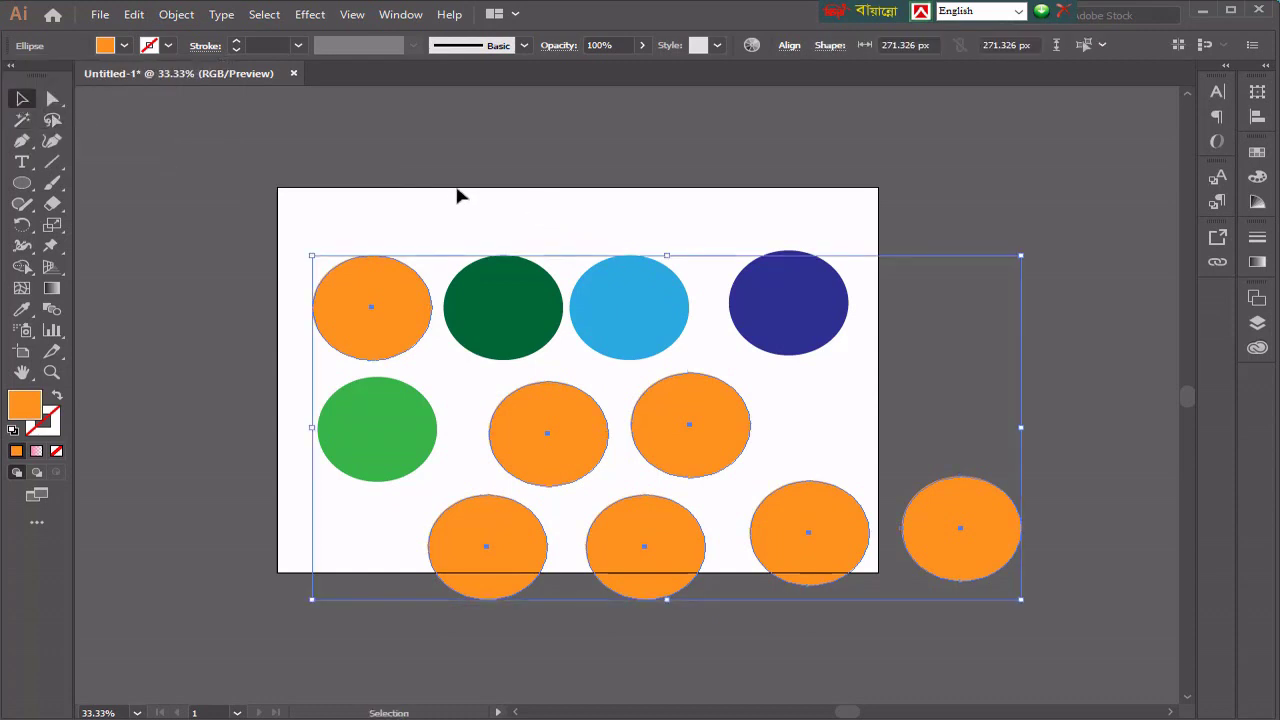
click(460, 195)
Step: Select ellipses by colour with the Magic Wand tool, sampling the dark green, light blue, navy, orange and light green ones in turn
click(16, 121)
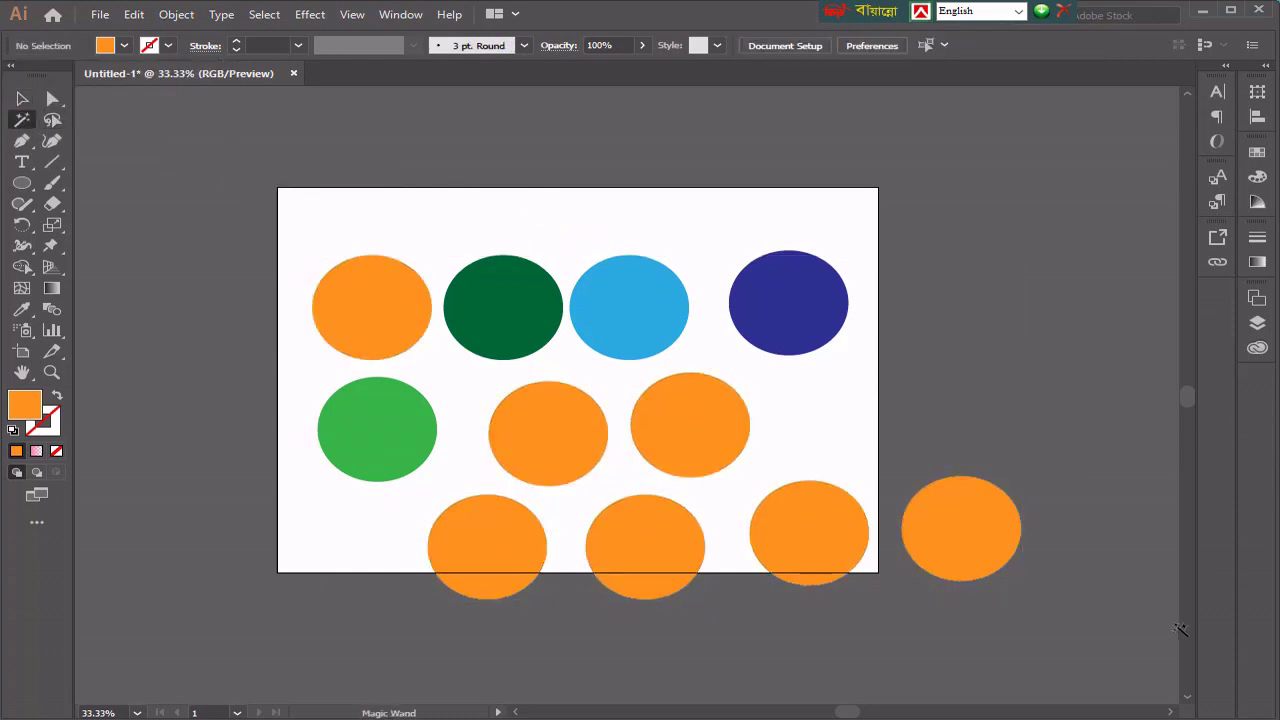
click(510, 308)
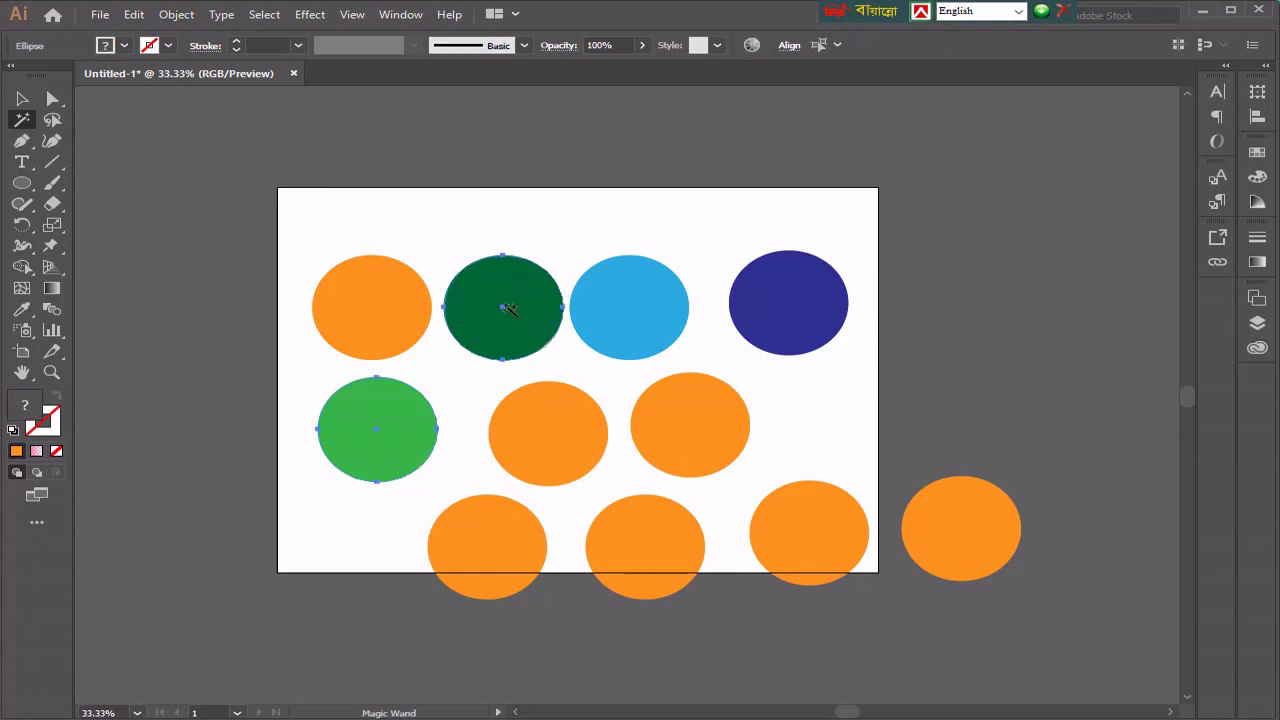
click(451, 389)
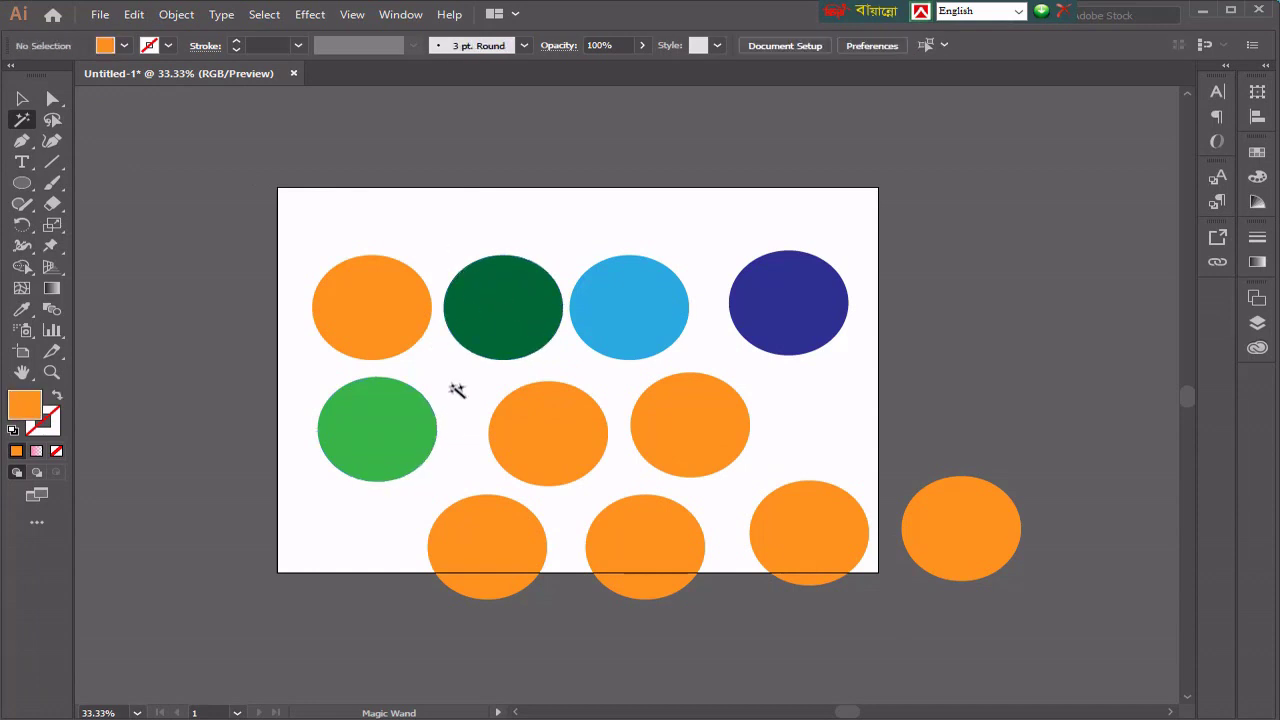
click(514, 310)
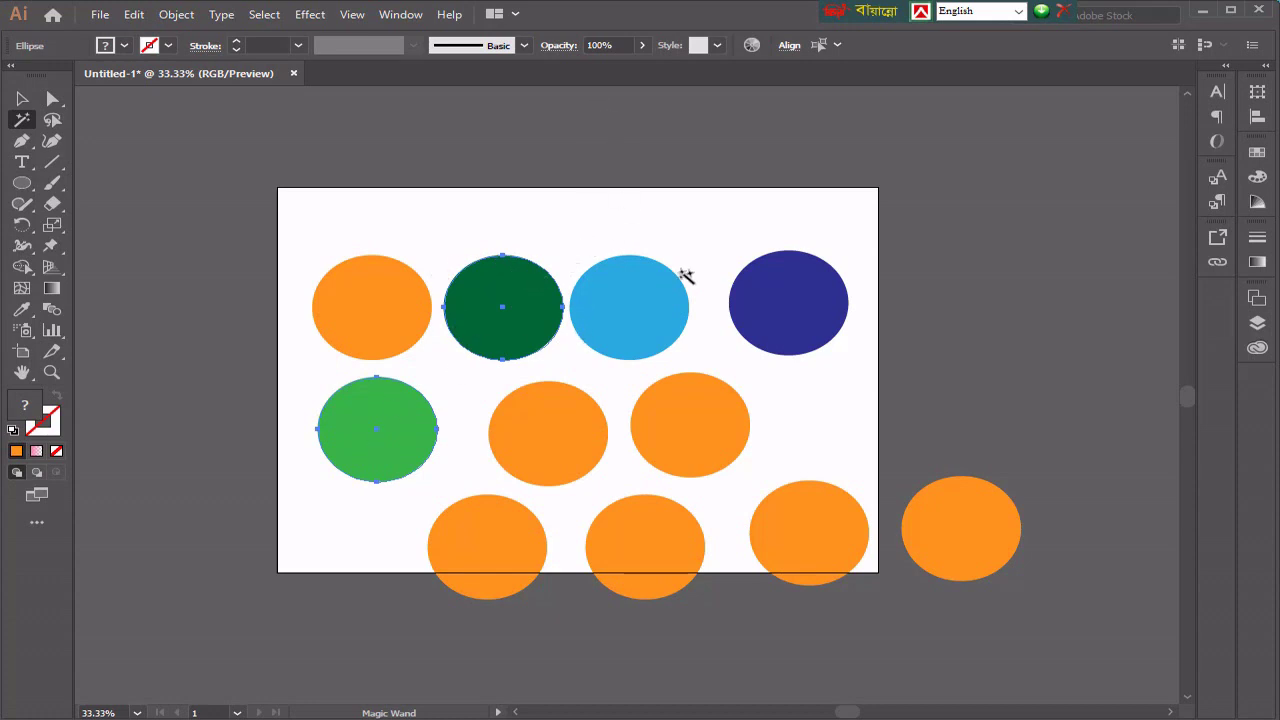
click(624, 287)
click(778, 298)
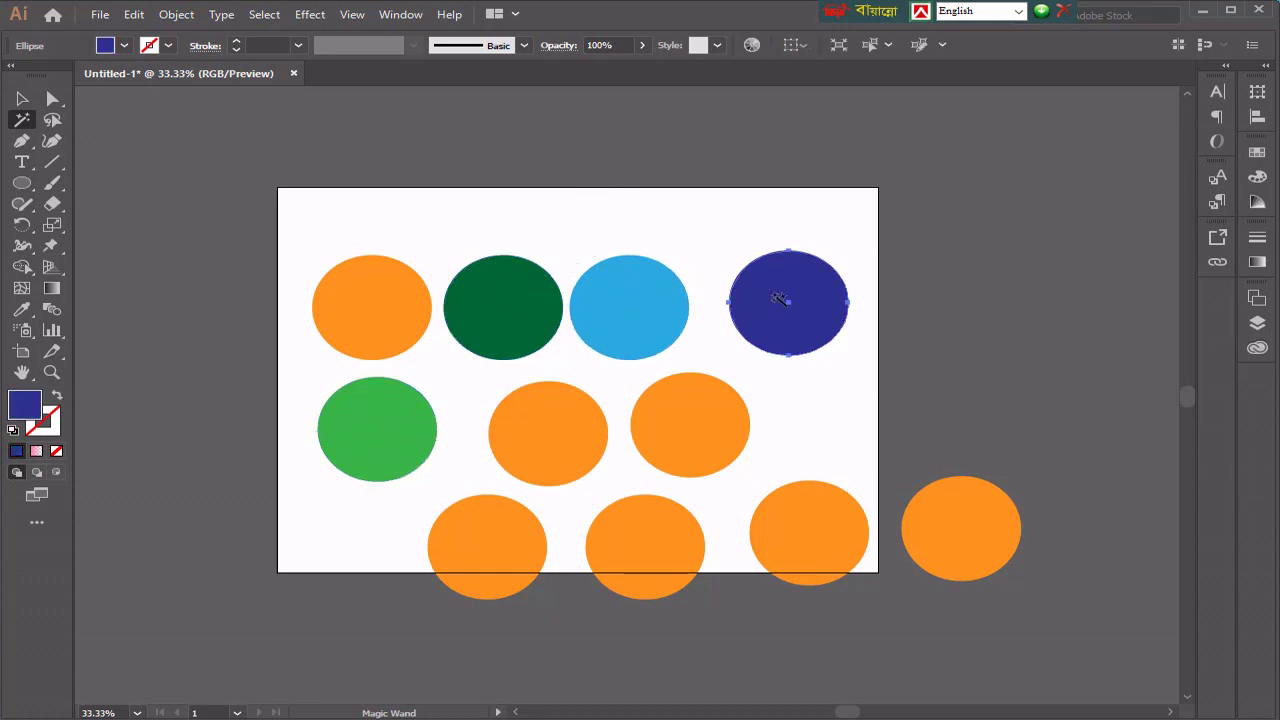
click(356, 281)
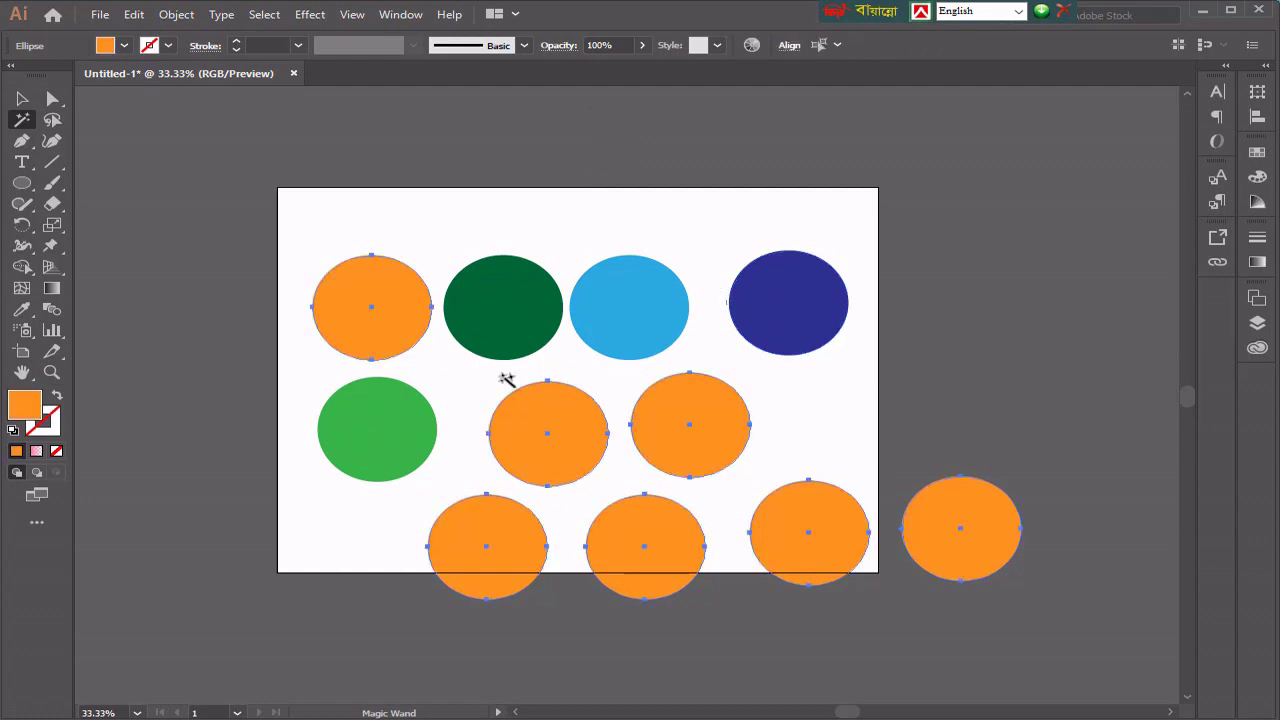
click(374, 431)
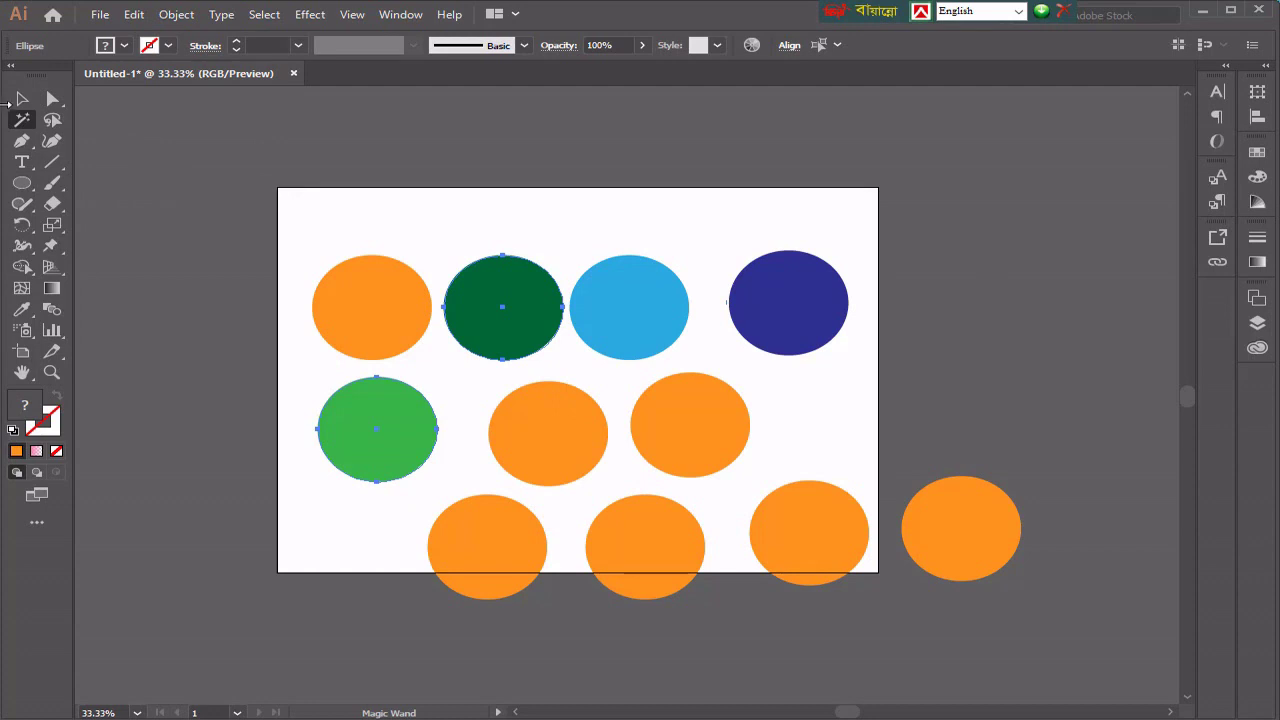
Step: Select all the ellipses with the Selection tool and delete them to clear the artboard
click(22, 99)
click(376, 197)
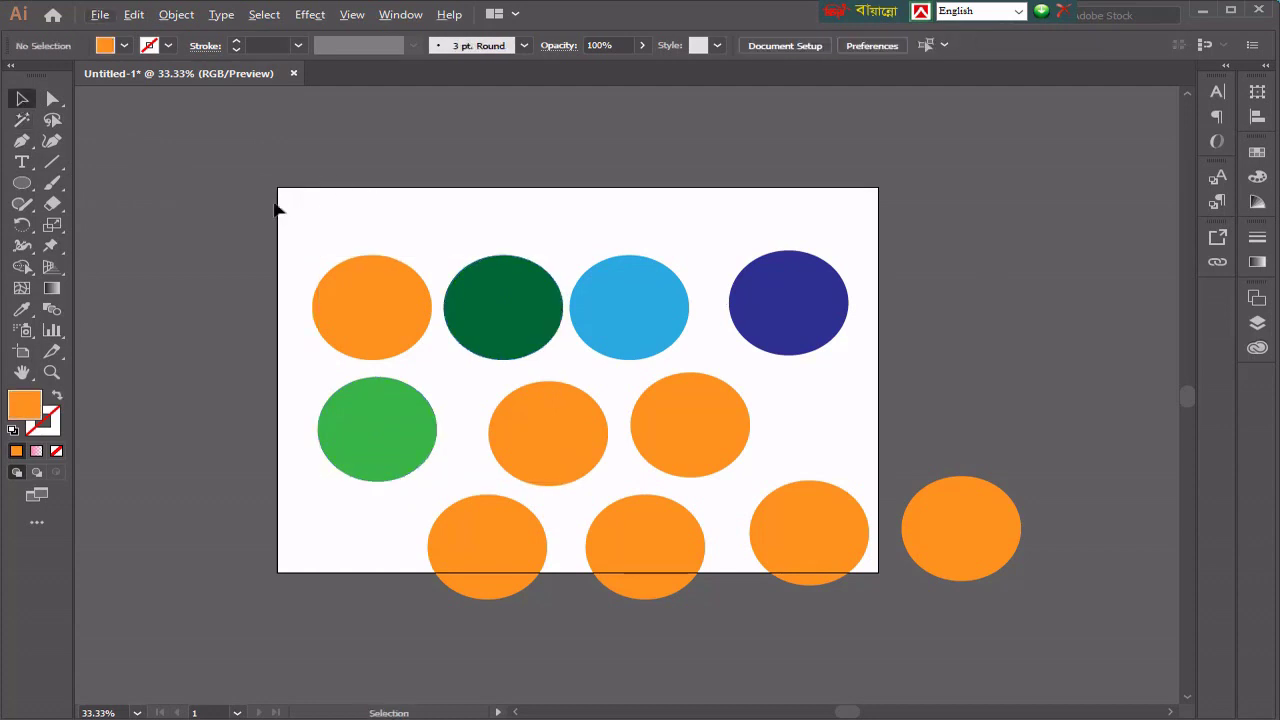
drag(276, 203, 1026, 637)
key(Delete)
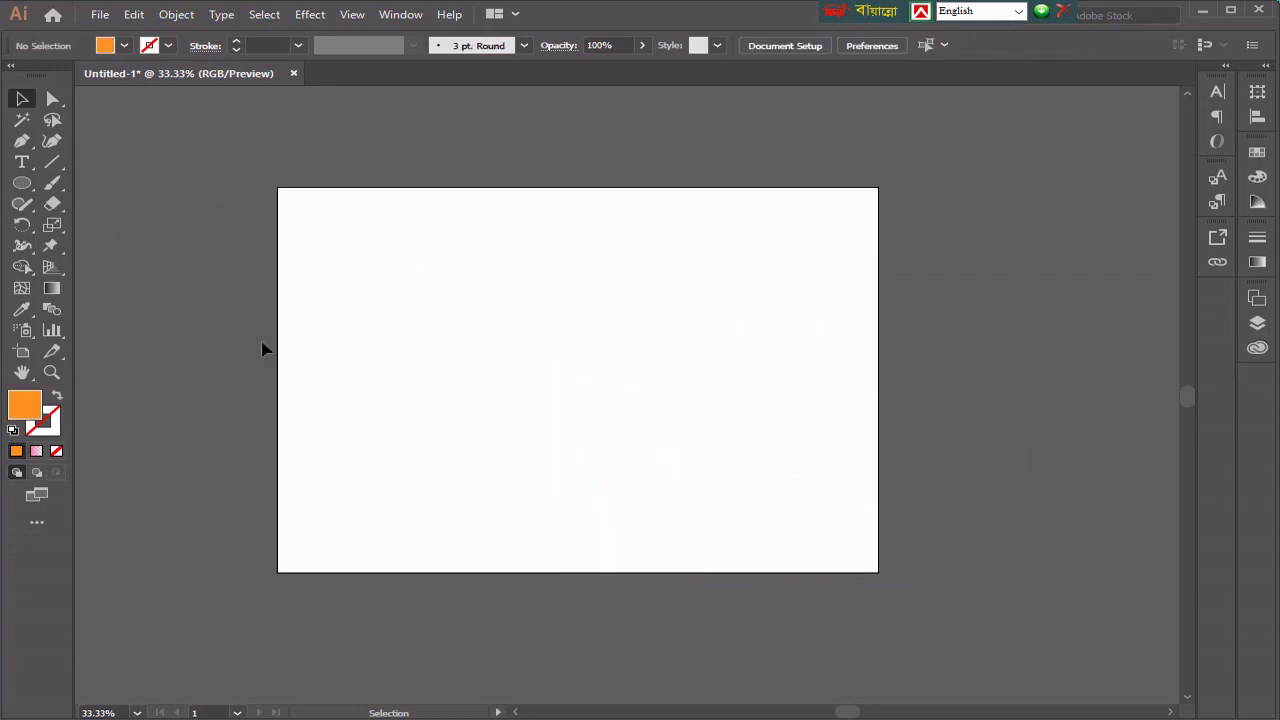
Step: Tear off the Pen tool group as a floating panel and place it just above the artboard's upper-left corner
click(20, 143)
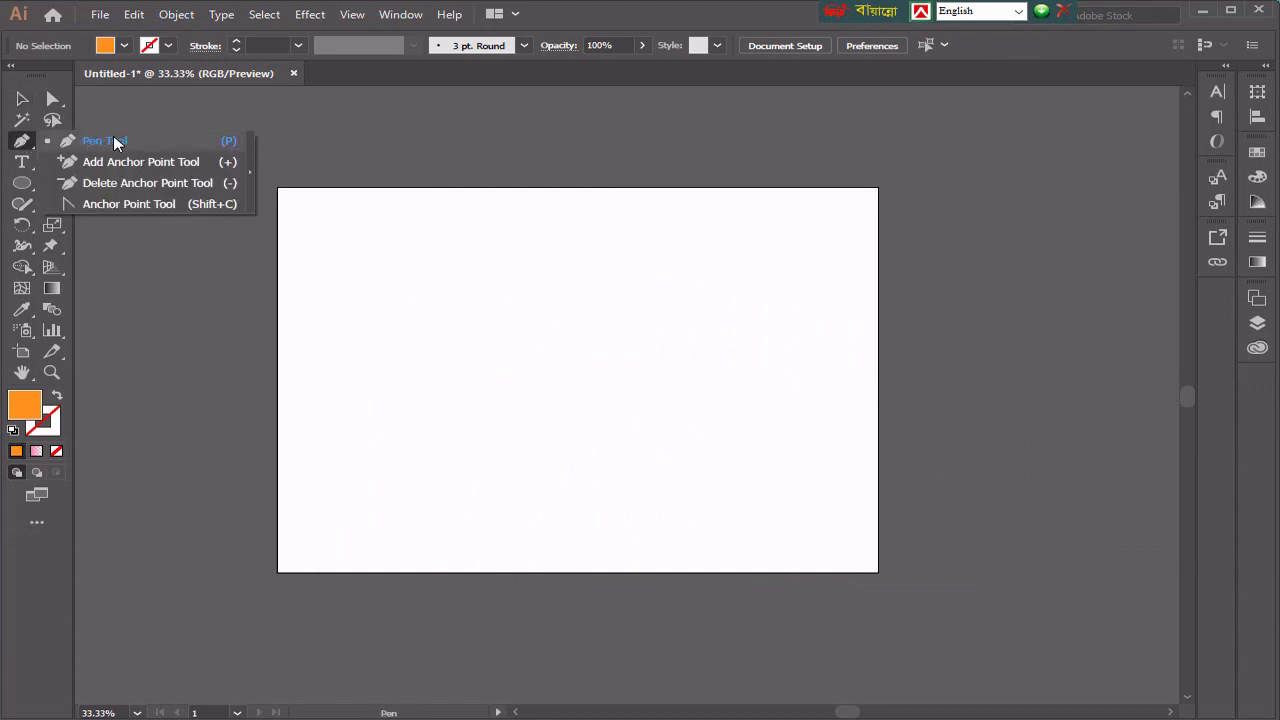
click(21, 142)
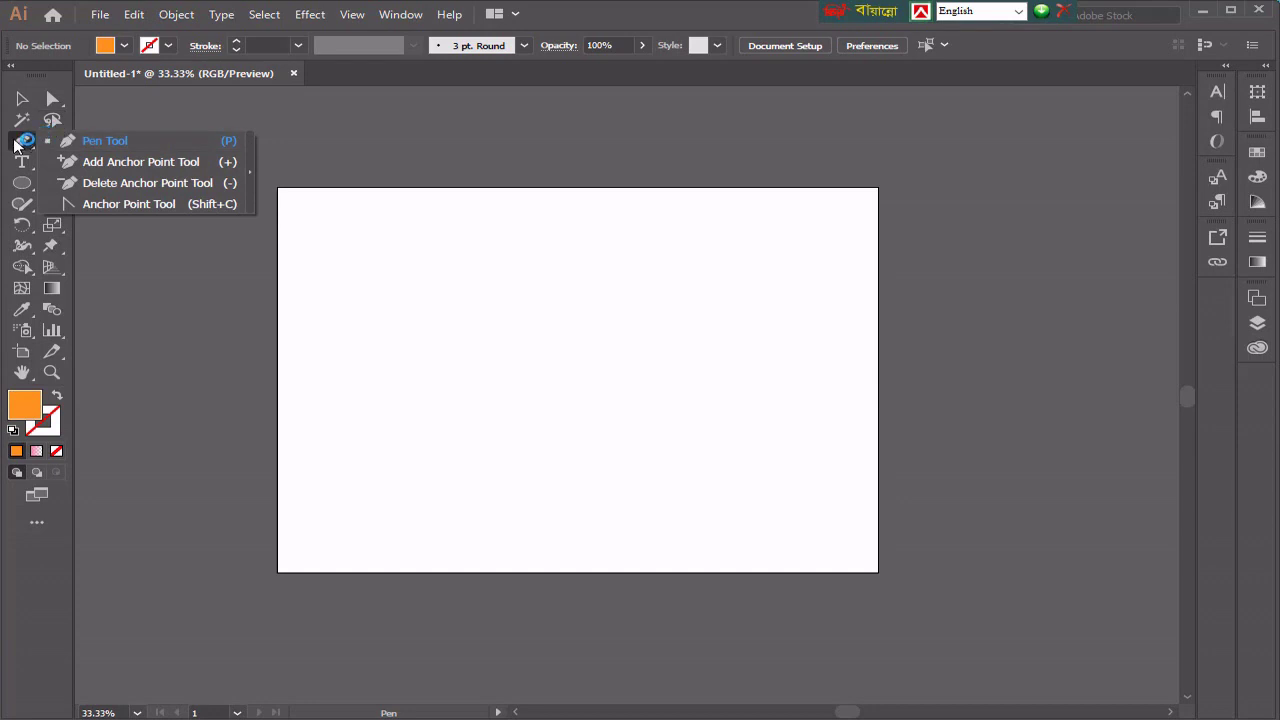
click(20, 139)
click(21, 141)
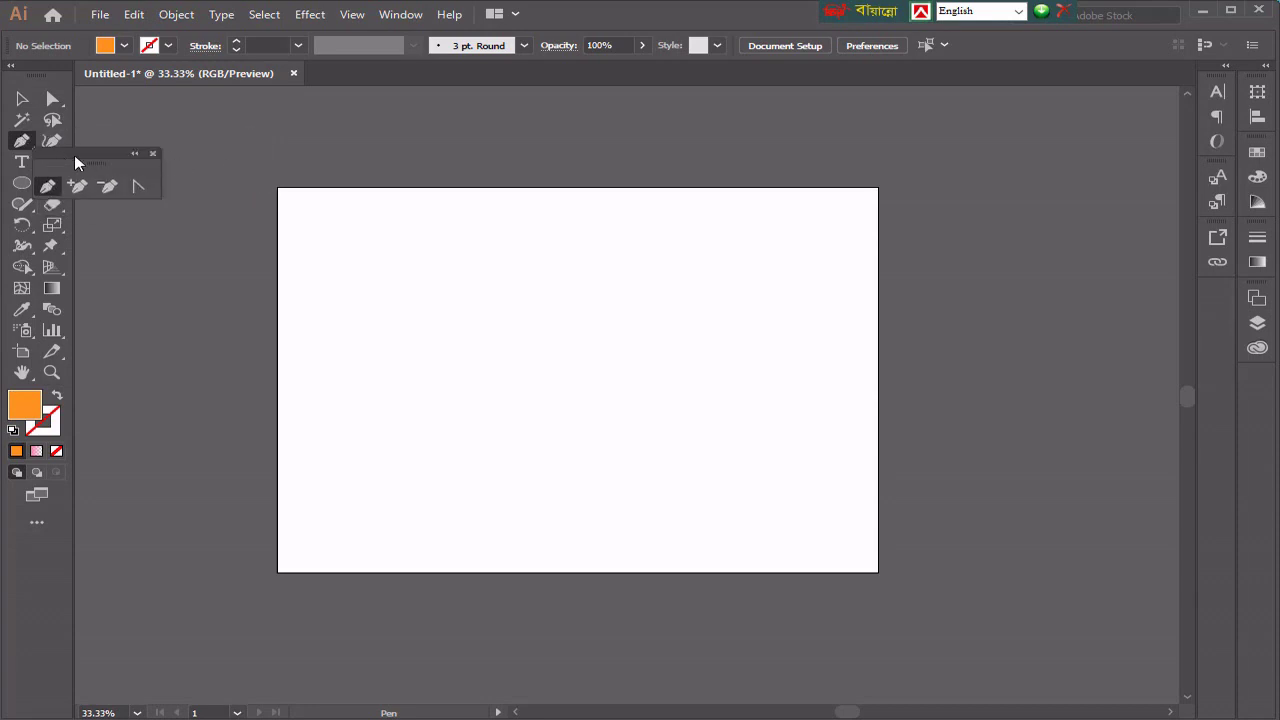
drag(92, 158, 261, 132)
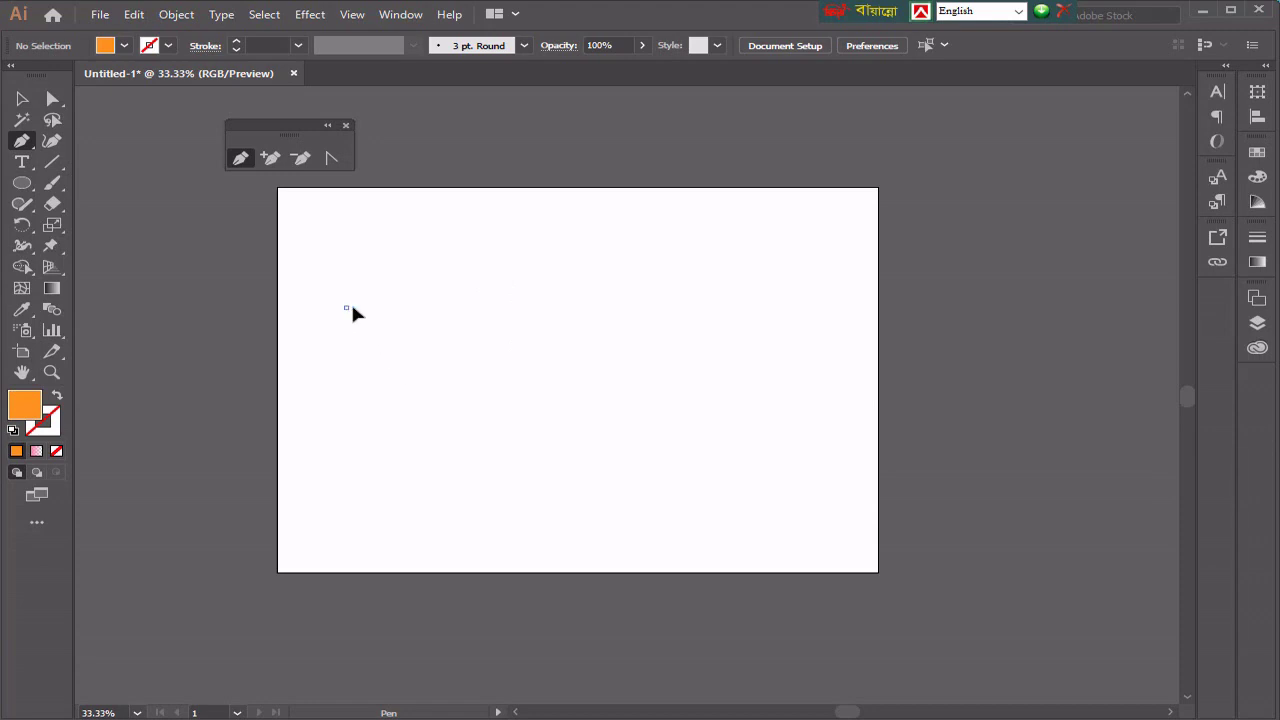
Step: Draw a closed orange shape from four curved segments with the Pen tool, breaking the direction handle at each intermediate anchor
drag(352, 307, 405, 281)
key(Delete)
click(403, 355)
drag(680, 351, 831, 509)
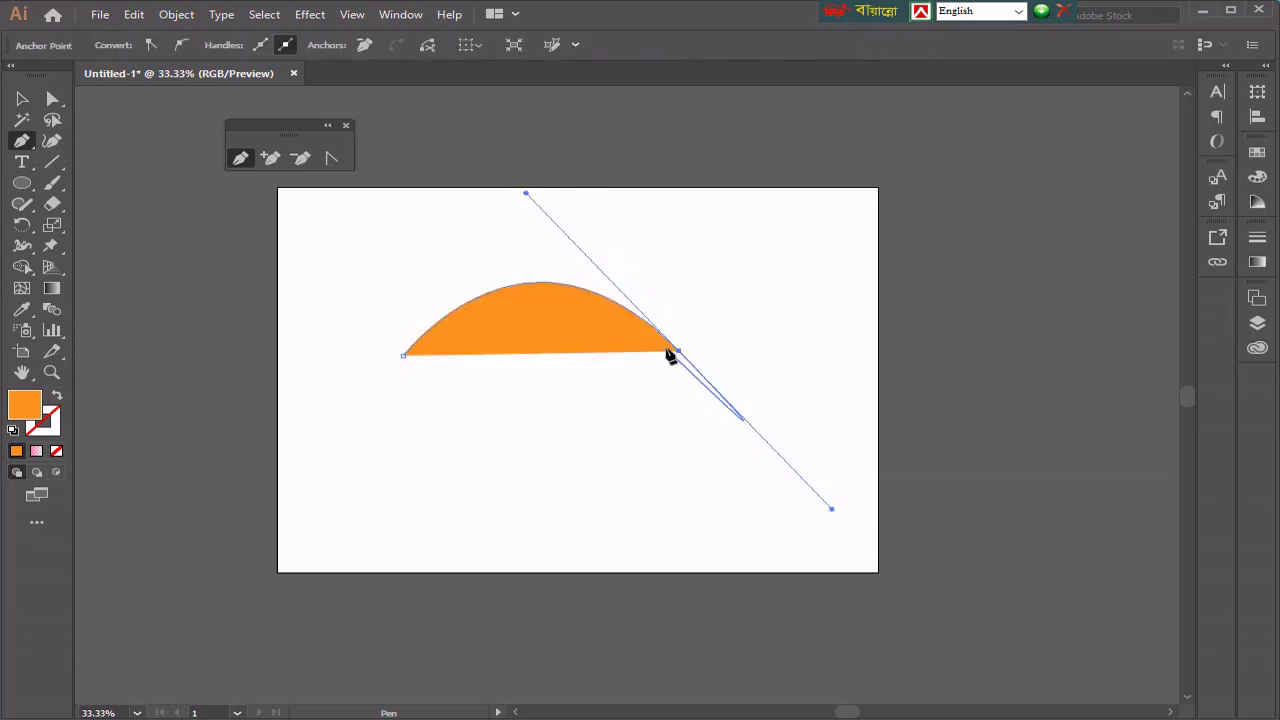
click(679, 352)
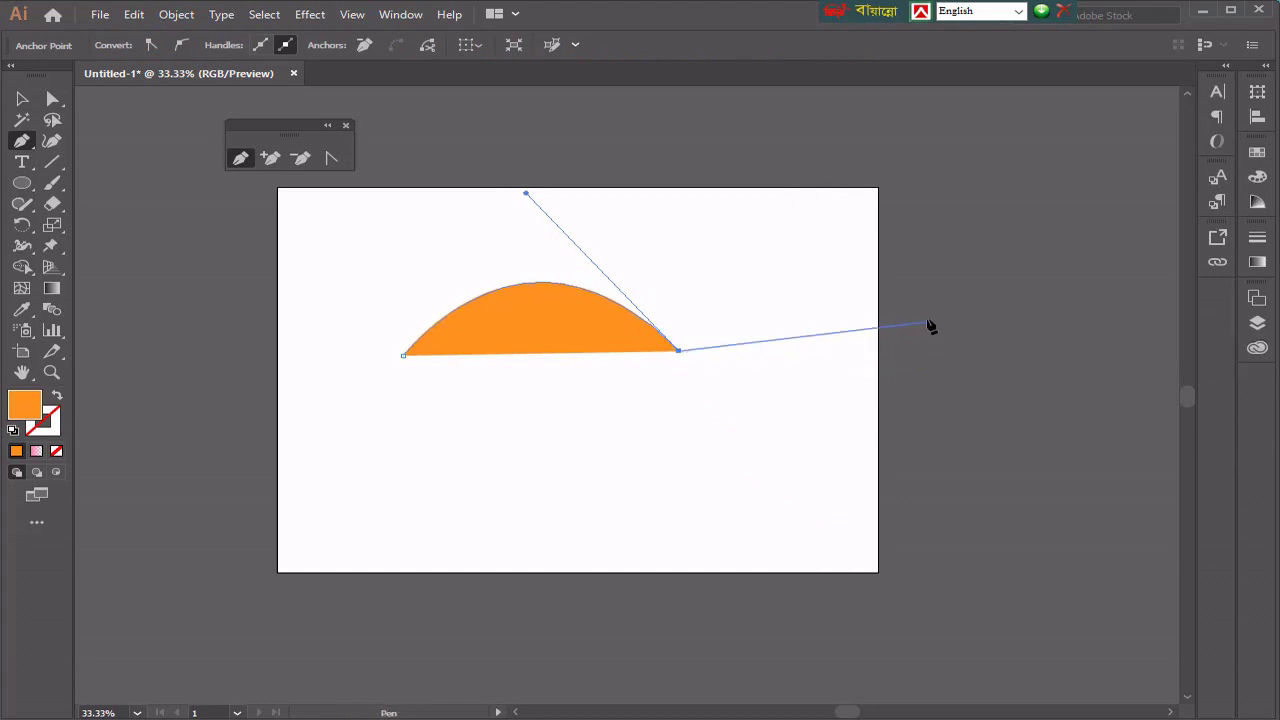
drag(854, 335, 997, 229)
click(854, 336)
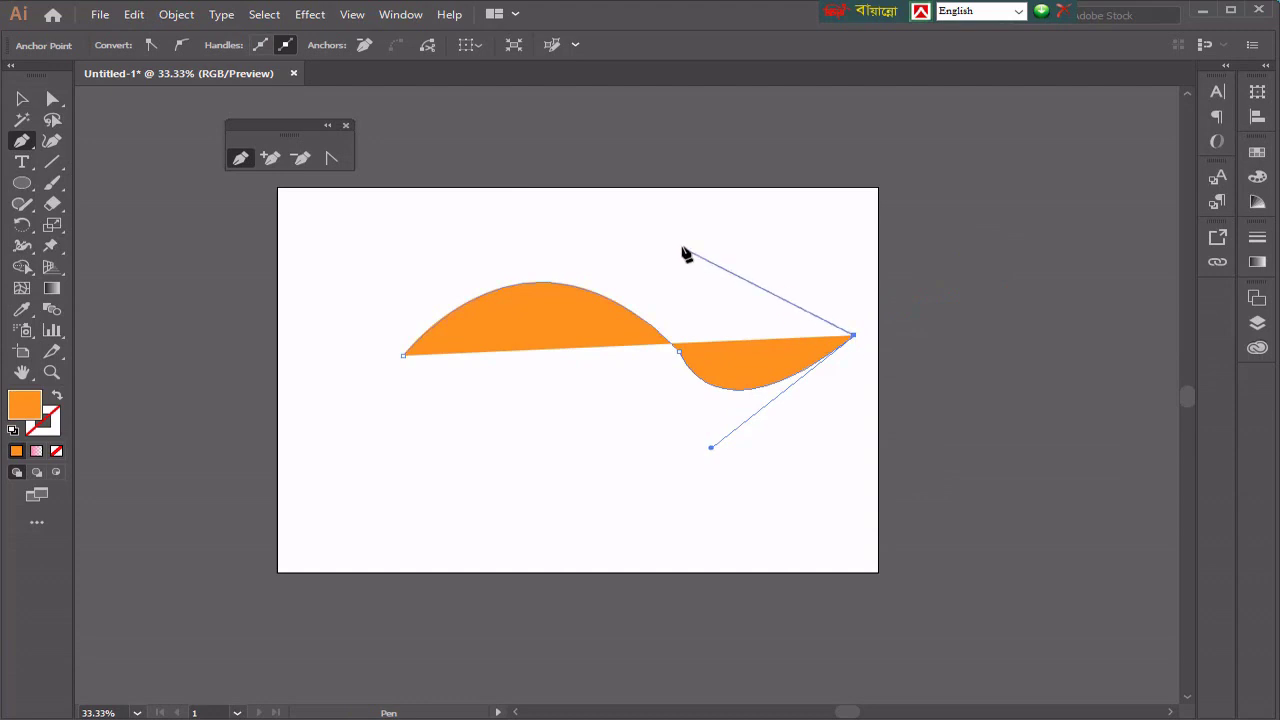
drag(680, 245, 504, 246)
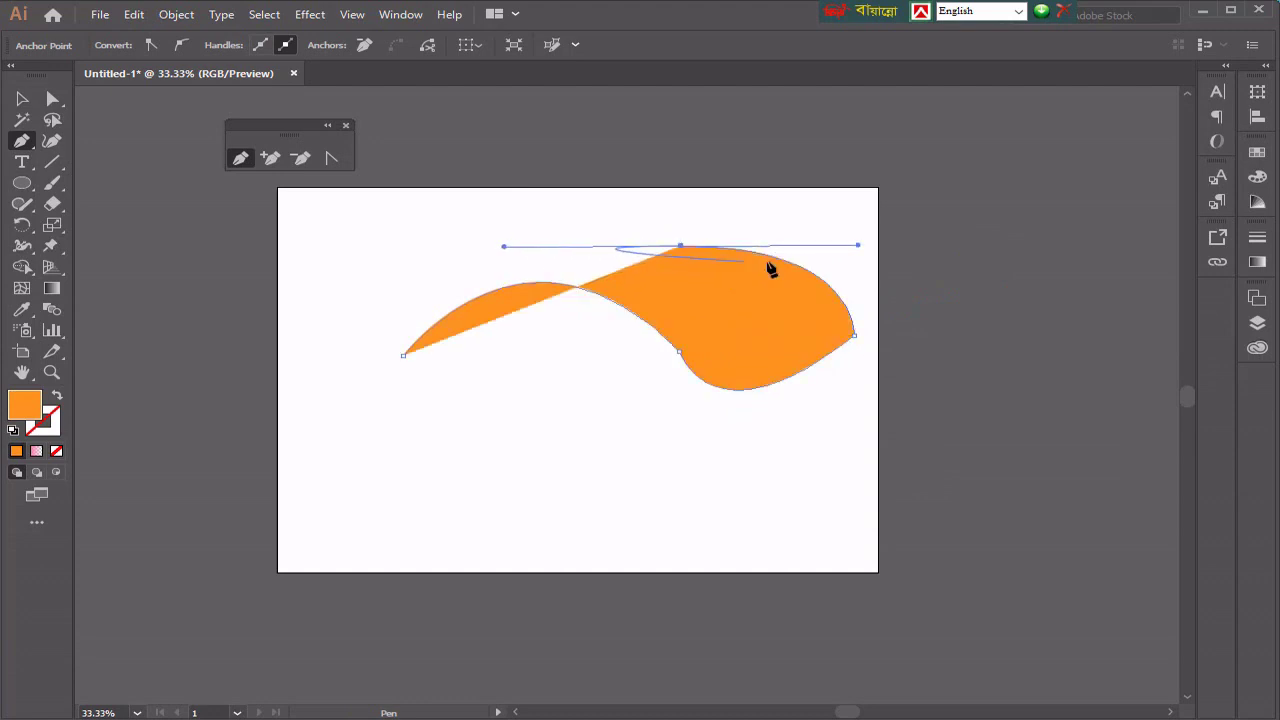
click(680, 245)
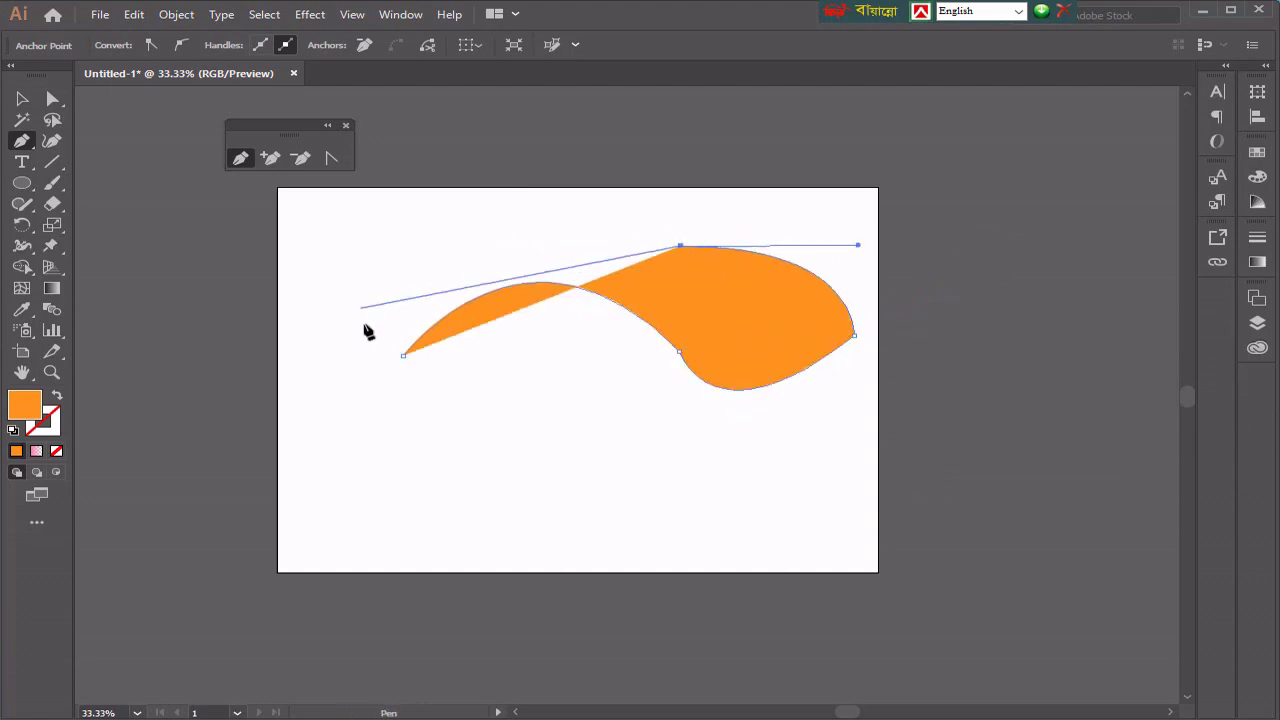
drag(403, 355, 502, 530)
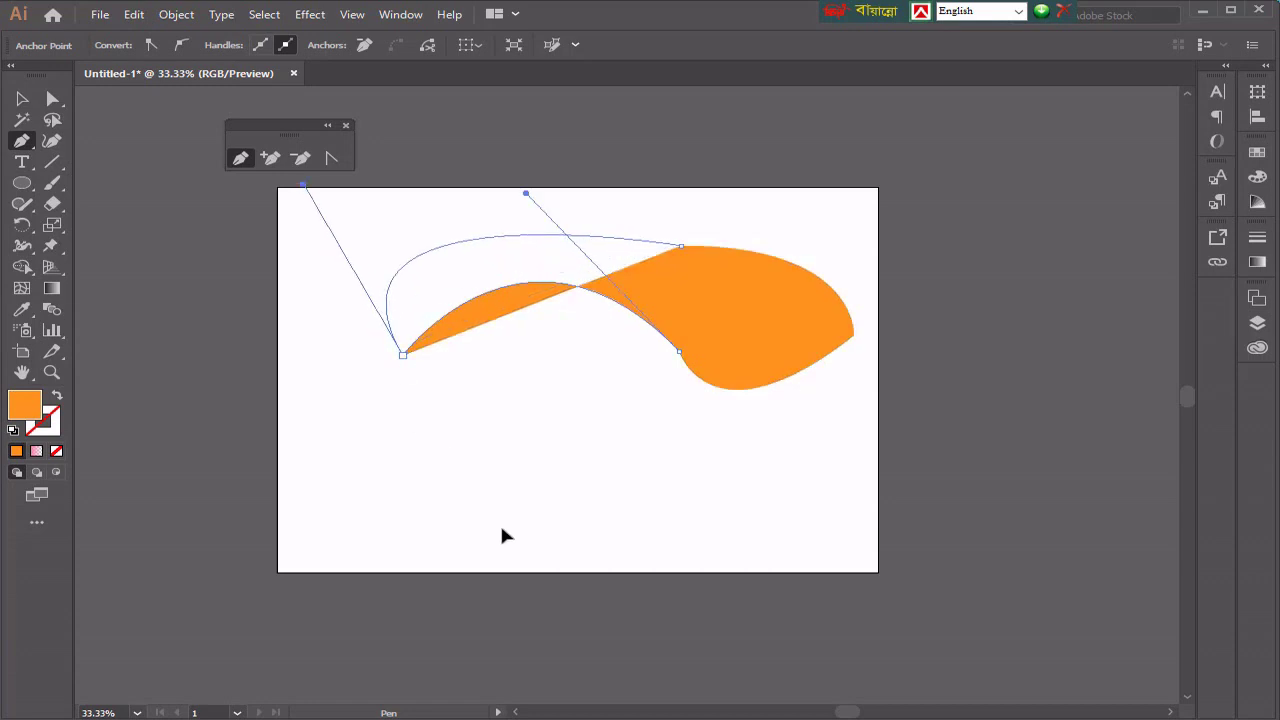
Step: Move the orange shape slightly left and down on the artboard with the Selection tool
click(21, 98)
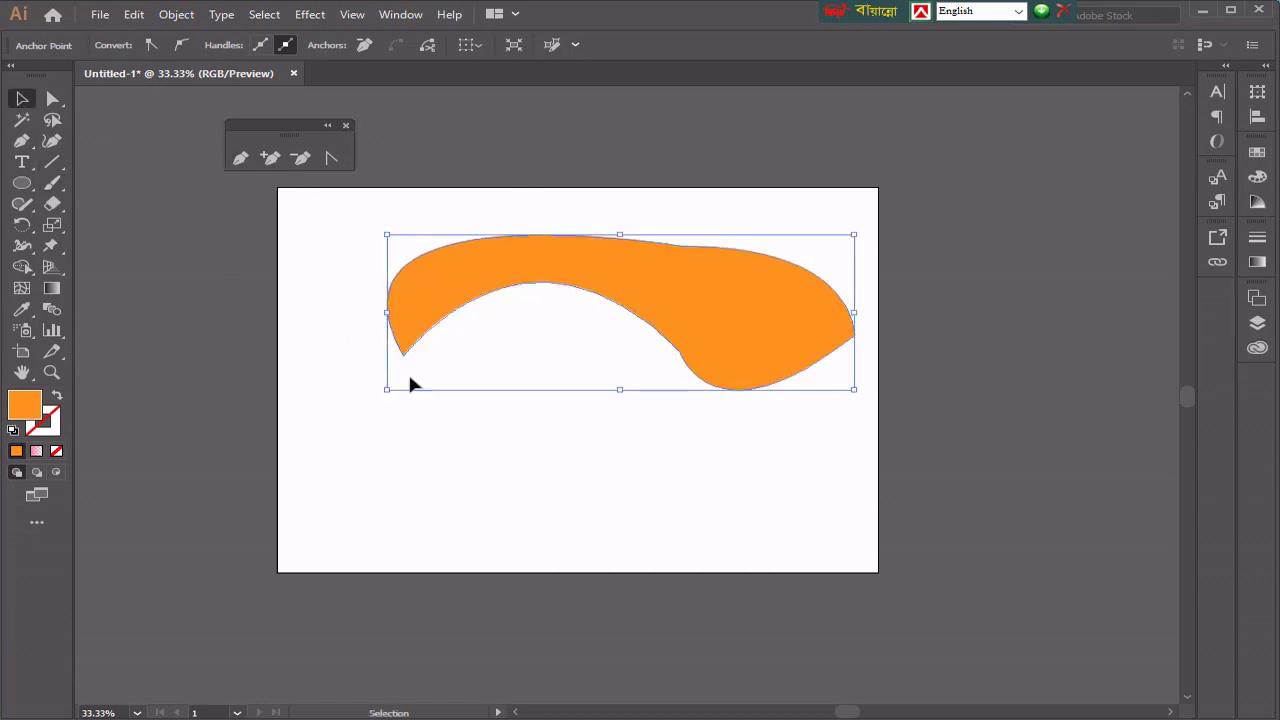
click(484, 469)
drag(712, 322, 675, 398)
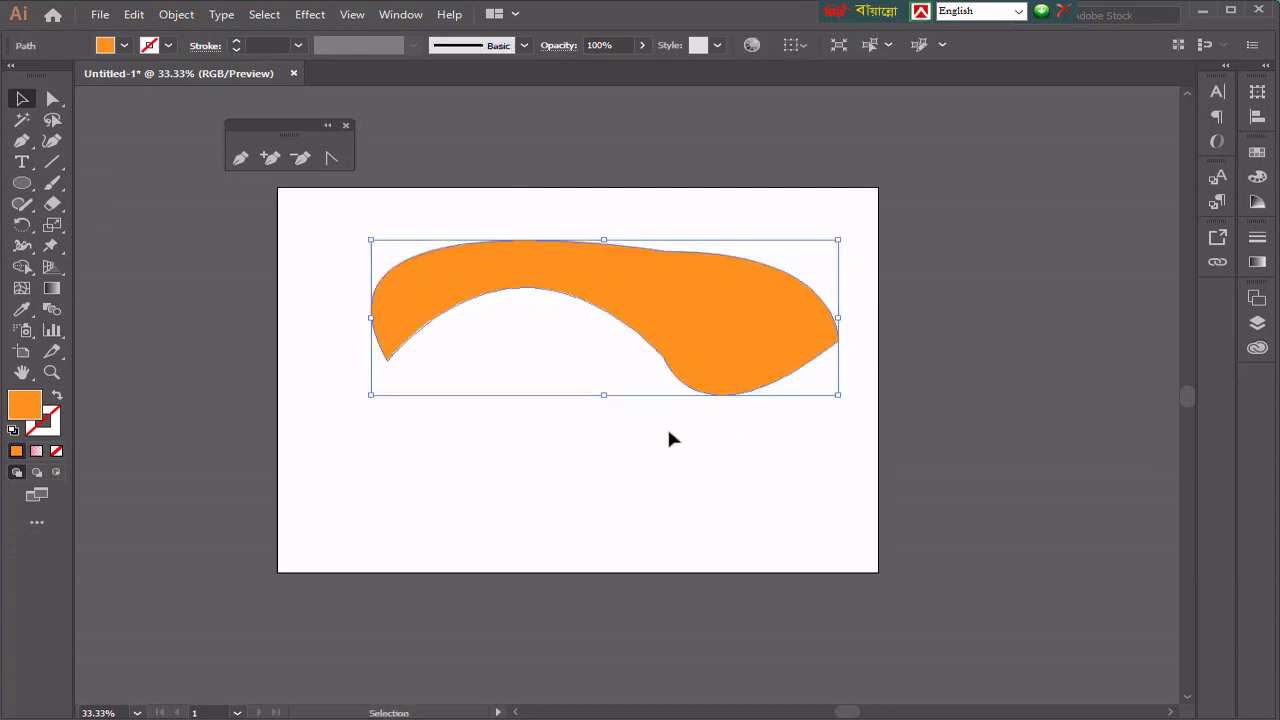
Step: Flatten the shape's inner arch slightly by adjusting the upper direction handle of the lower middle anchor with the Direct Selection tool
click(52, 98)
click(662, 356)
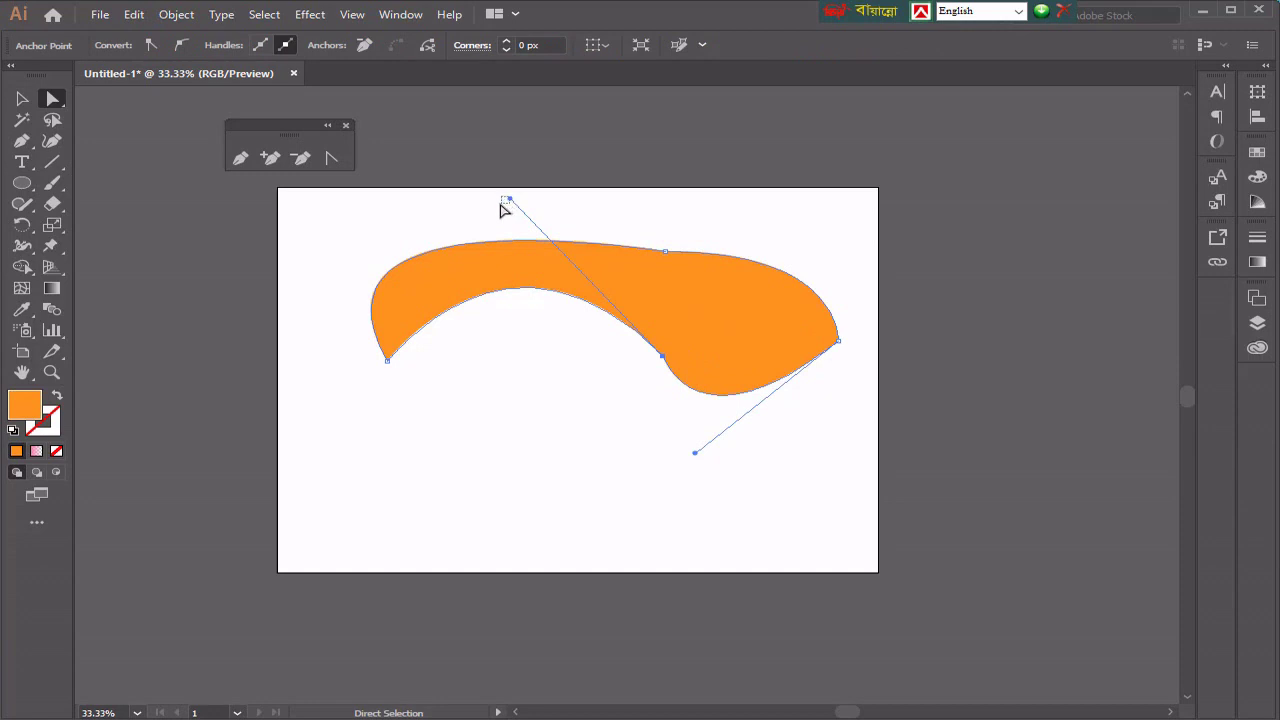
click(543, 229)
click(686, 347)
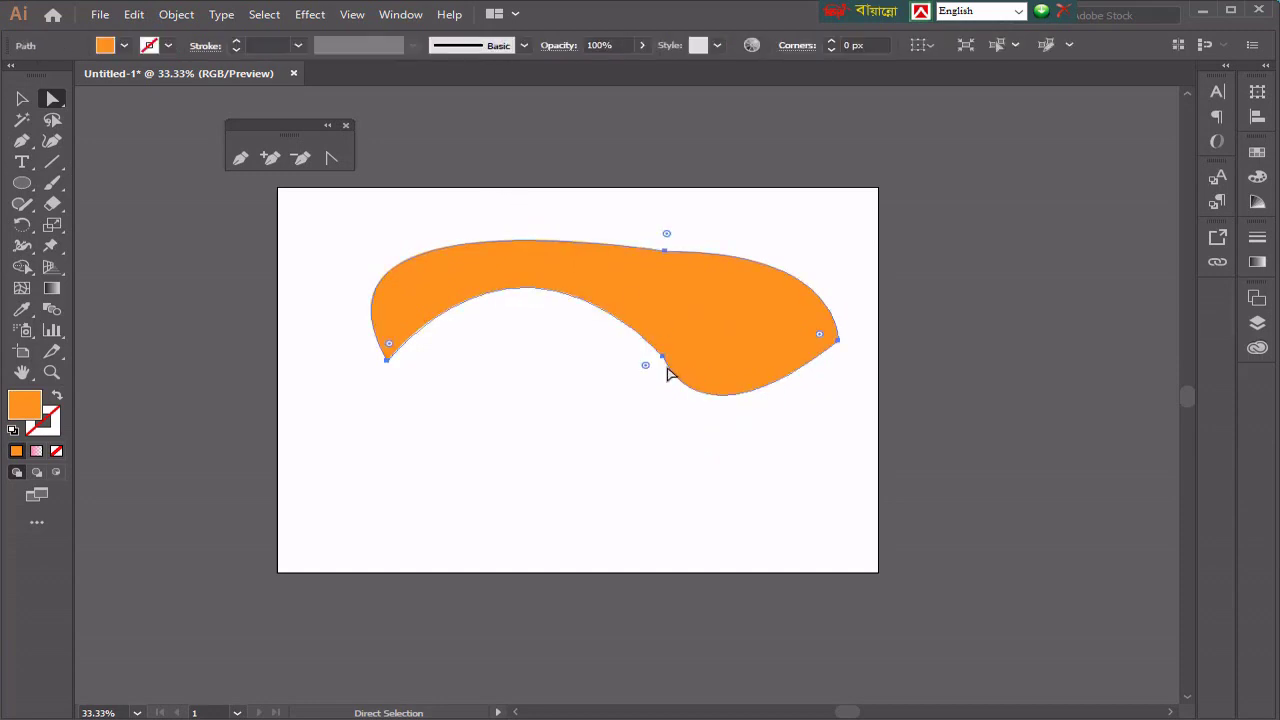
click(663, 357)
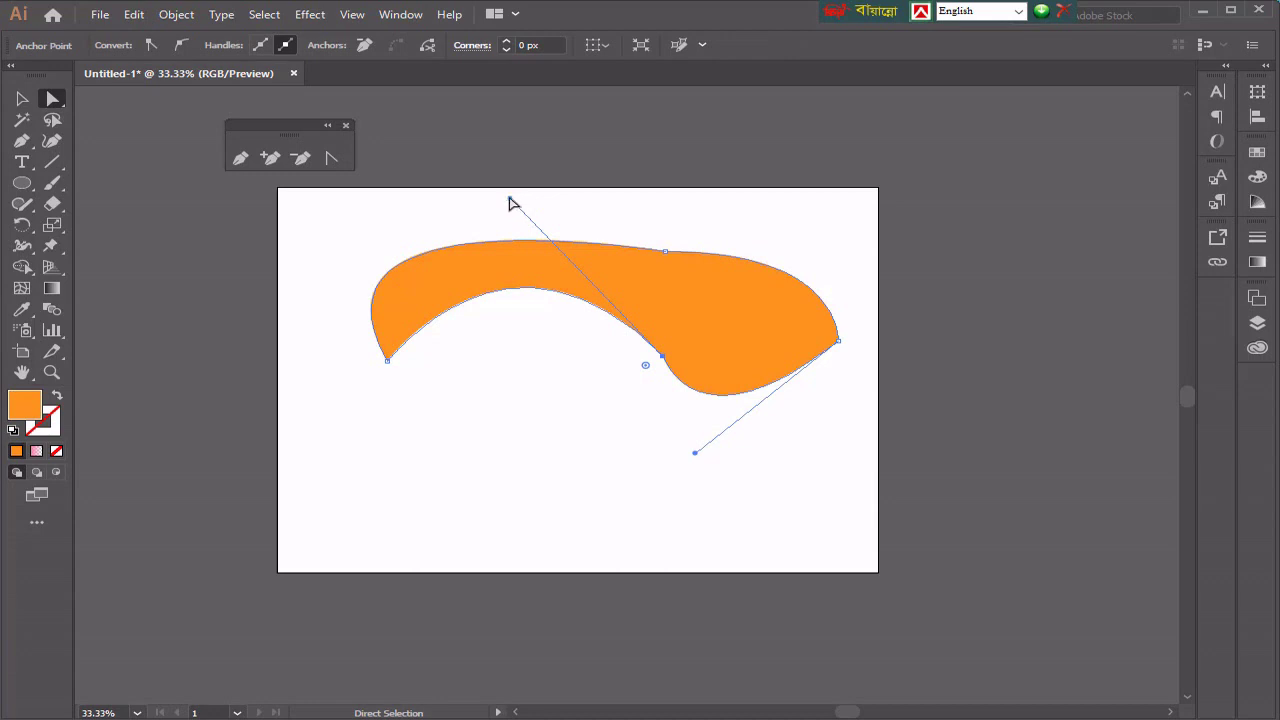
drag(509, 200, 498, 209)
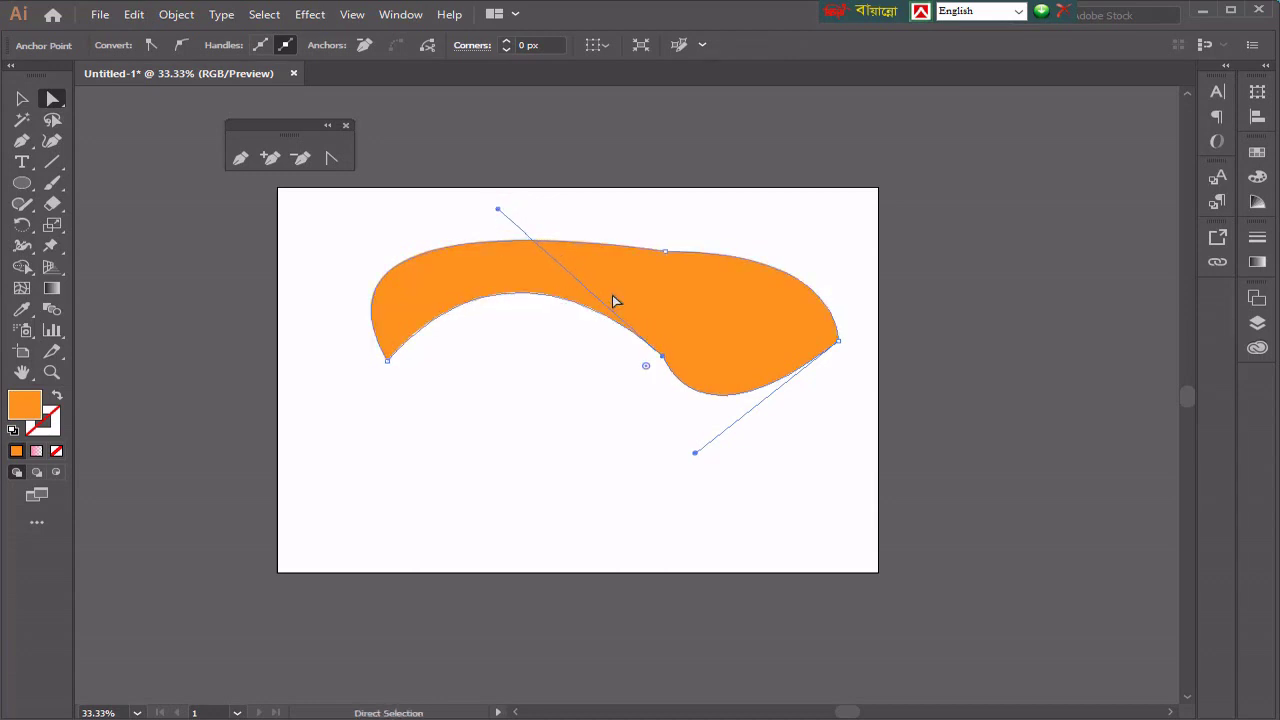
click(560, 392)
Step: Deepen the shape's lower-right bulge by pulling the rightmost anchor's lower direction handle outward, and deselect the shape
click(700, 377)
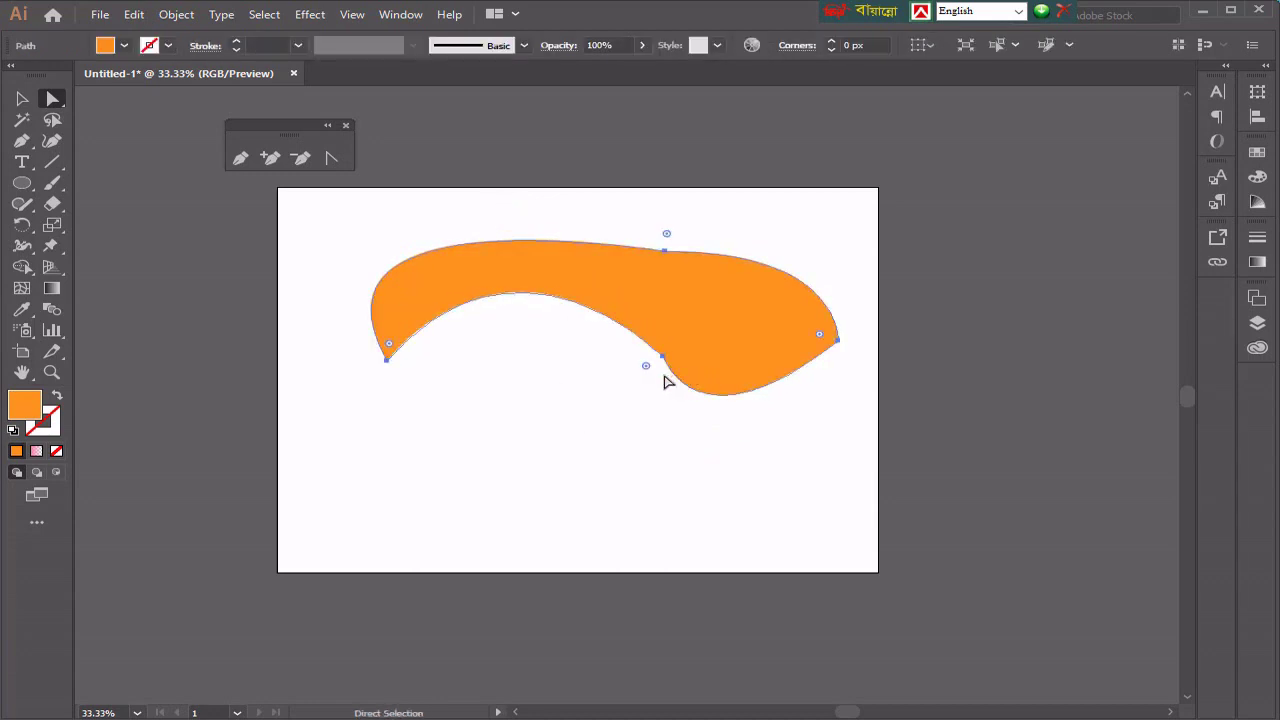
click(838, 341)
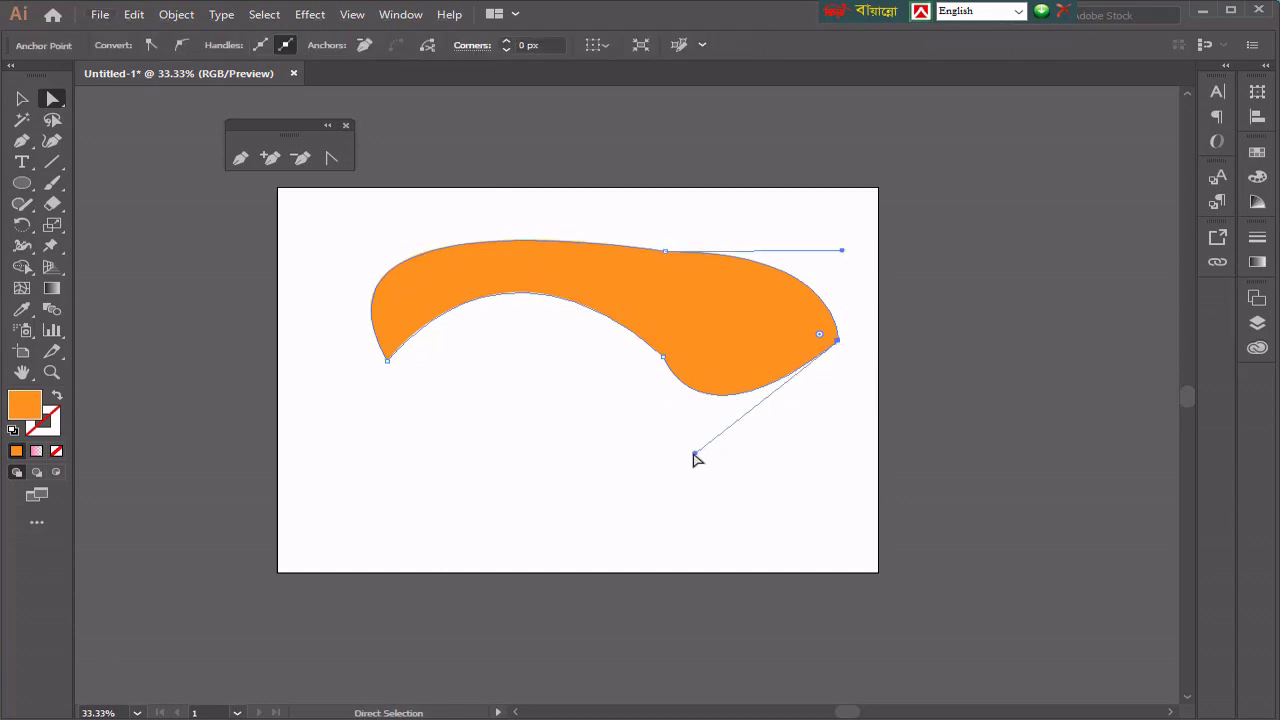
drag(697, 458, 674, 470)
click(568, 346)
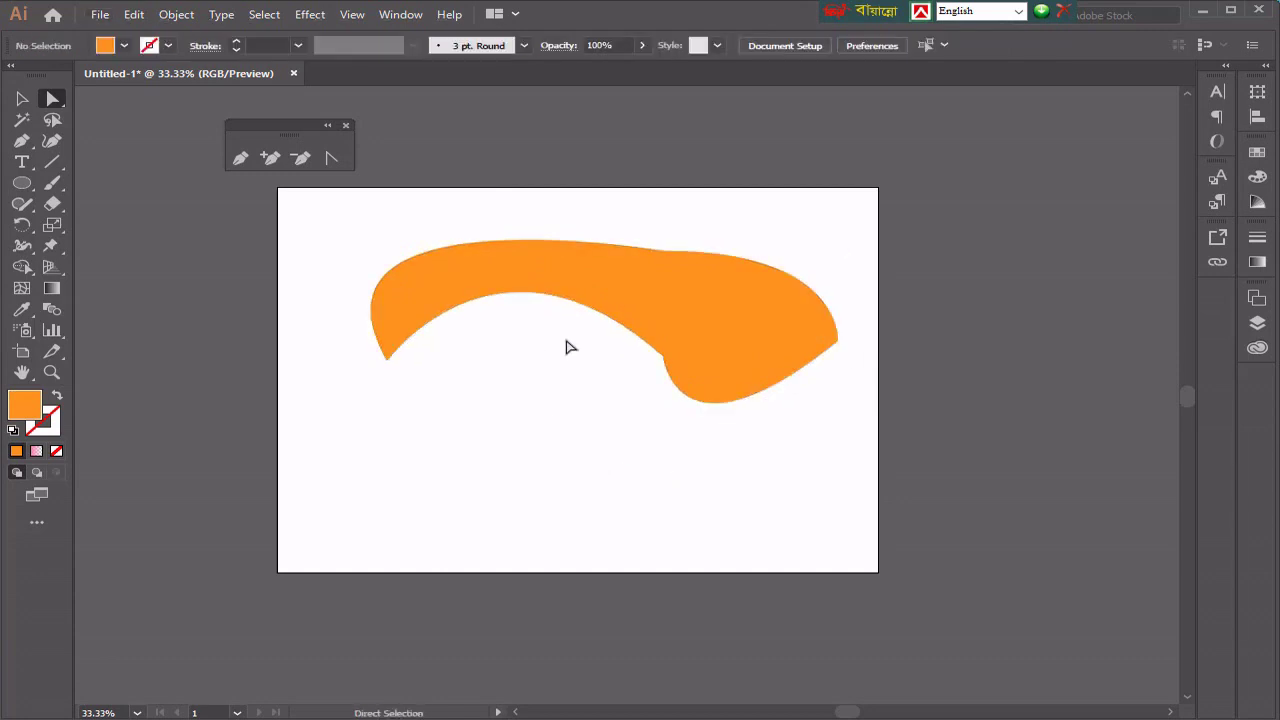
Step: Make the shape's lower-right bulge shallower by shortening the rightmost anchor's lower direction handle, and deselect the shape
click(705, 390)
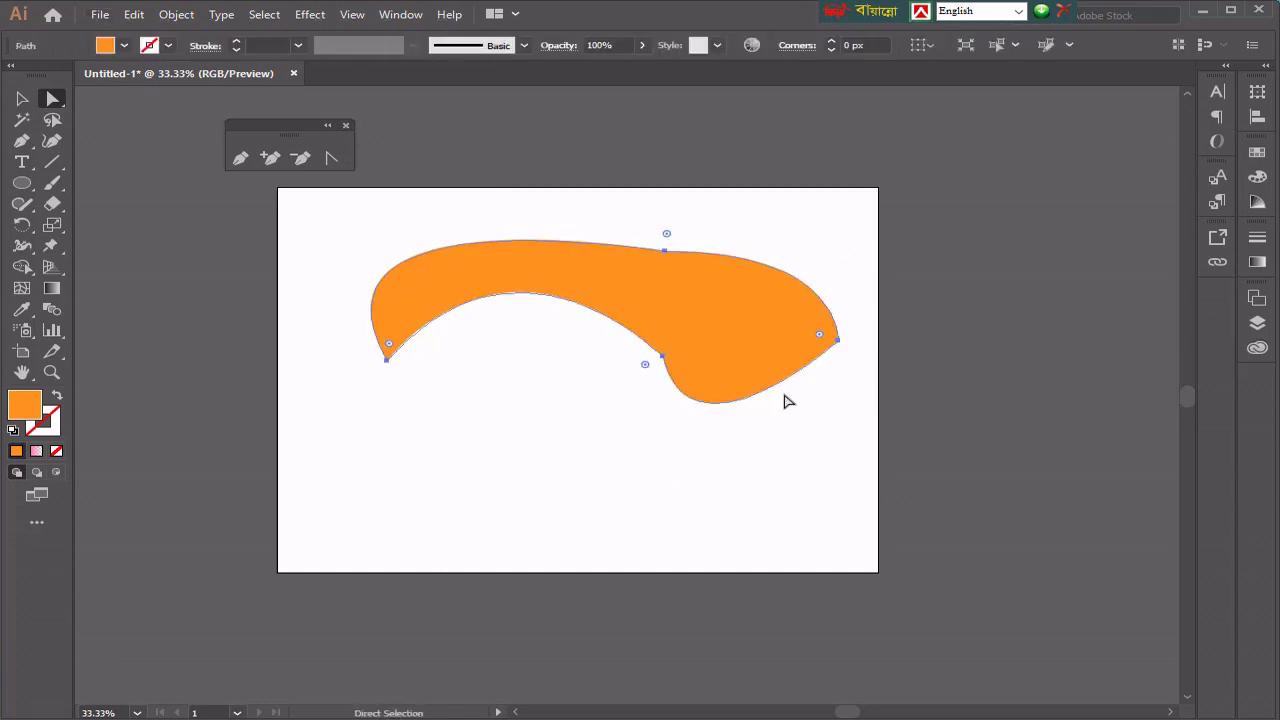
click(837, 341)
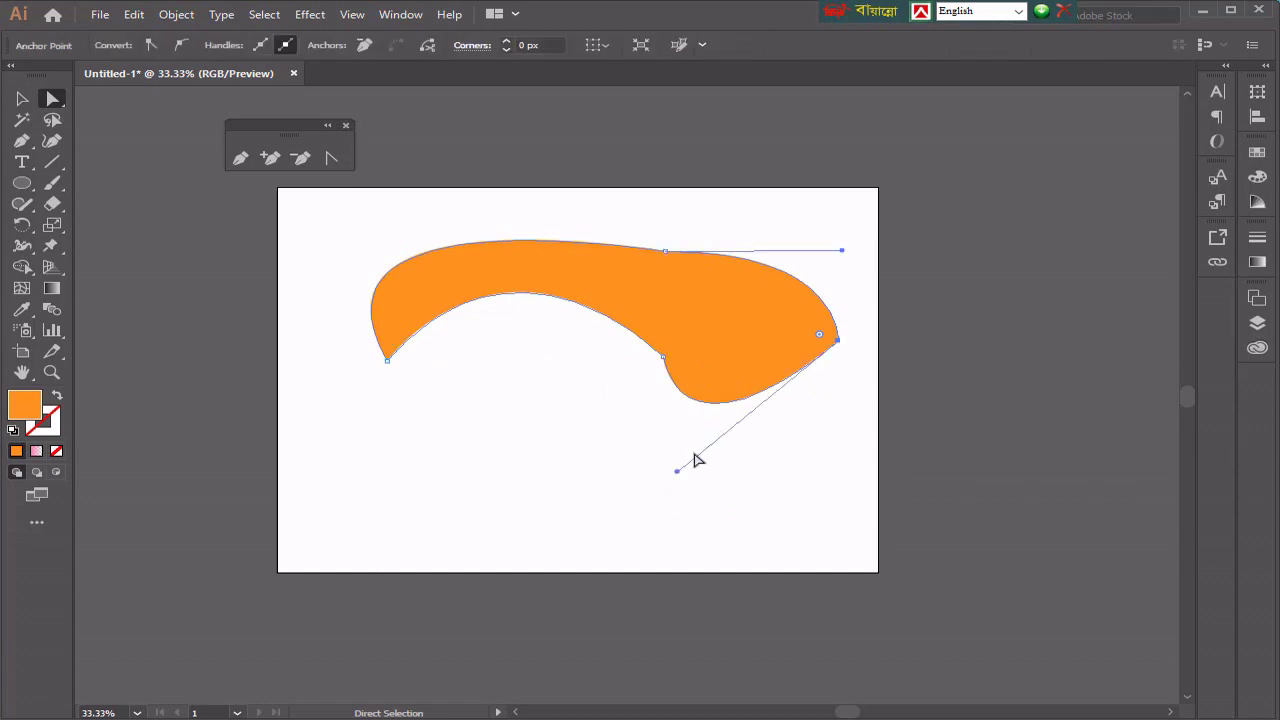
drag(677, 472, 714, 453)
click(597, 417)
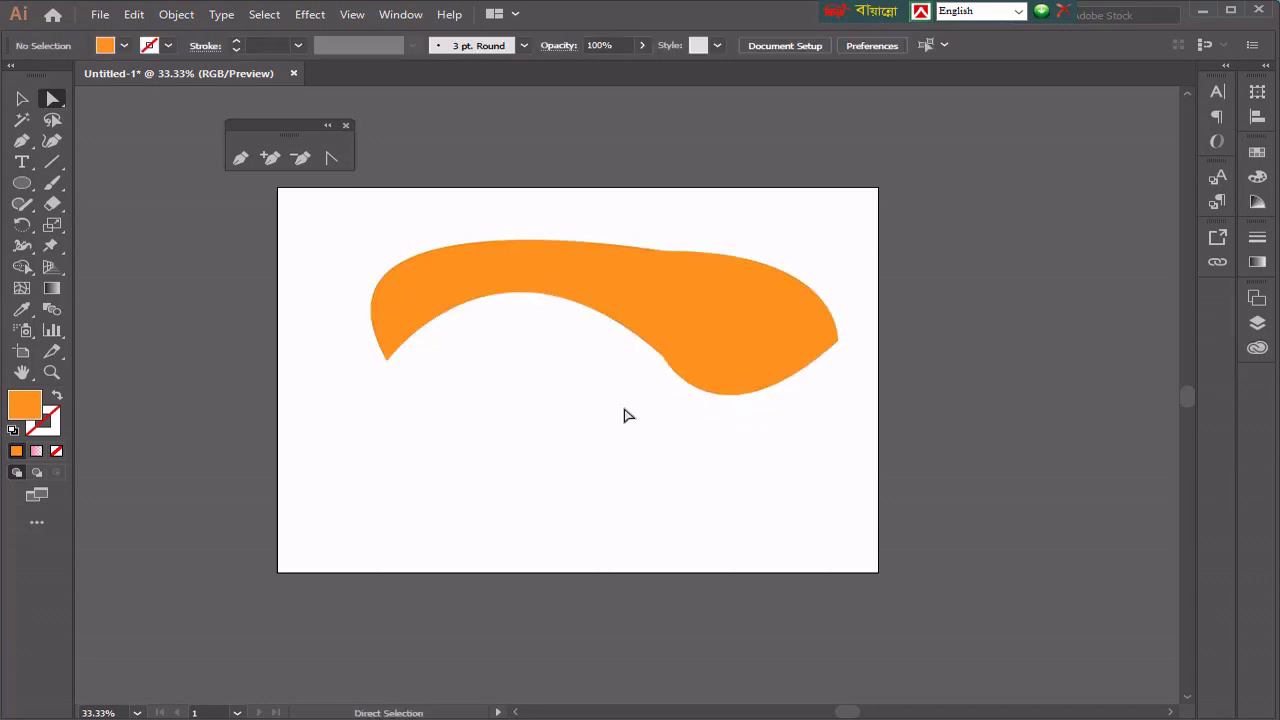
Step: Compare how the orange shape is selected with the Direct Selection tool and with the Selection tool
scroll(608, 397, down, 2)
scroll(568, 388, up, 2)
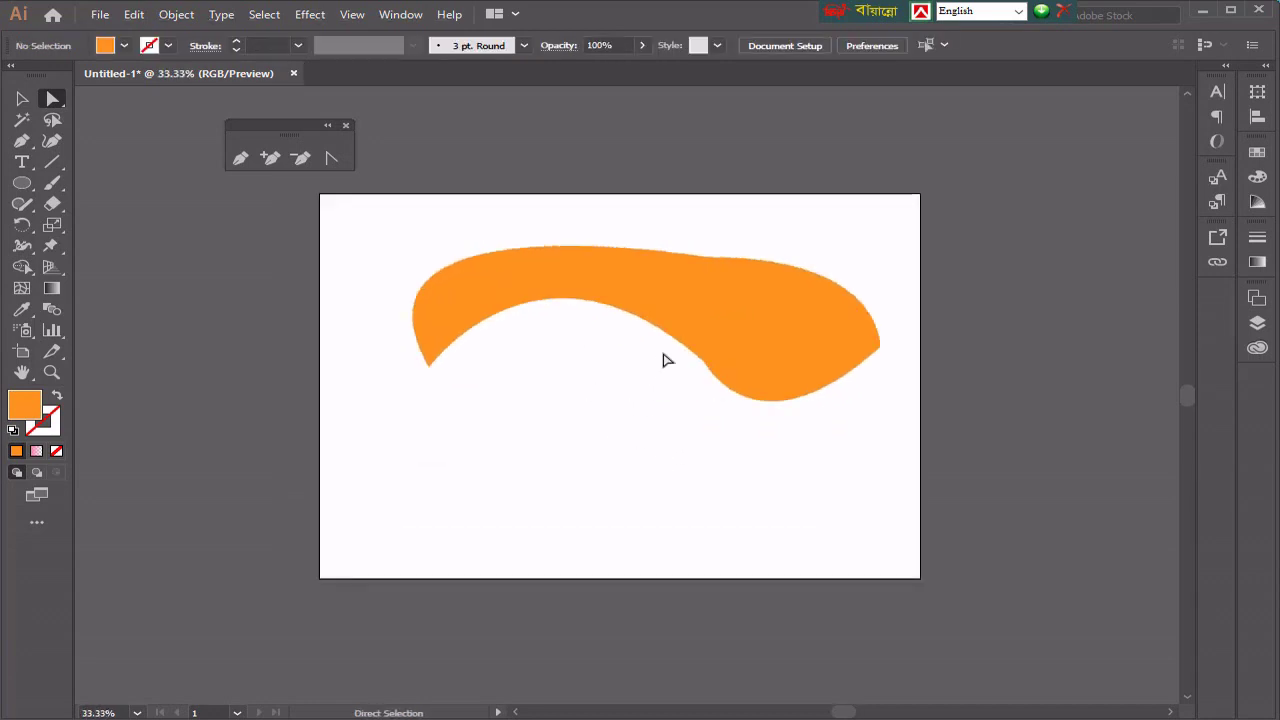
click(718, 320)
click(21, 99)
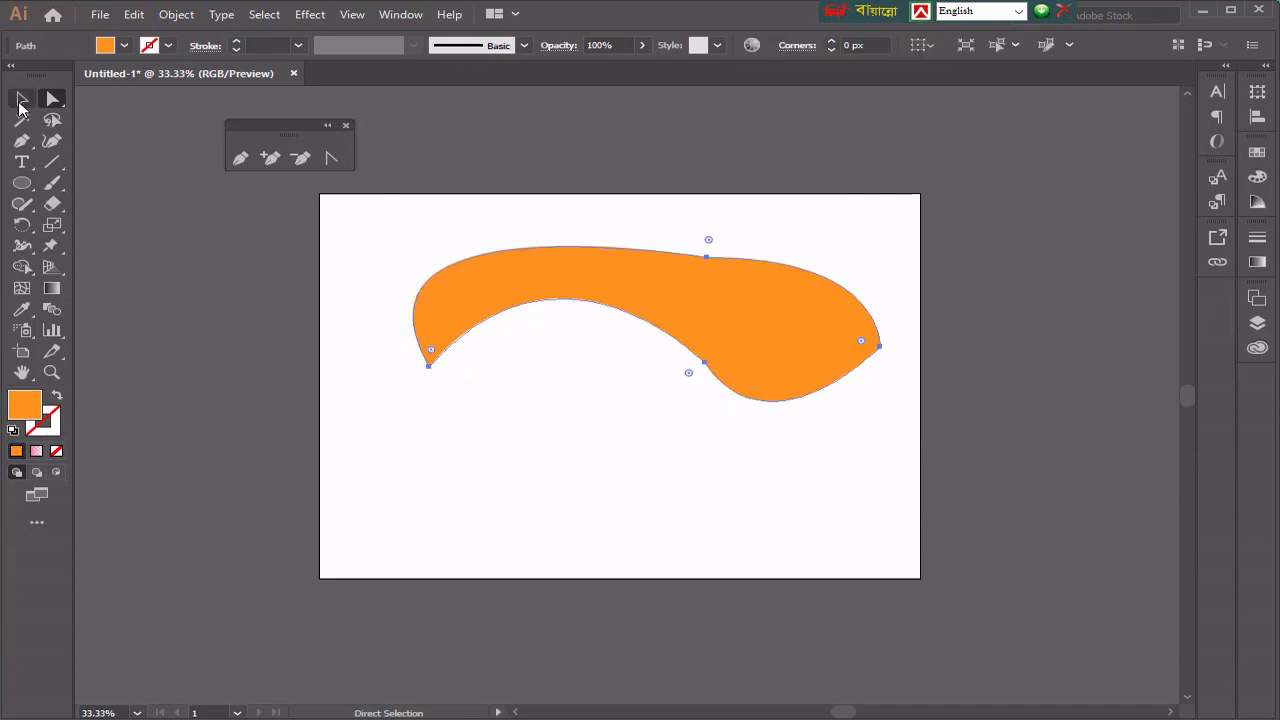
click(497, 431)
click(572, 279)
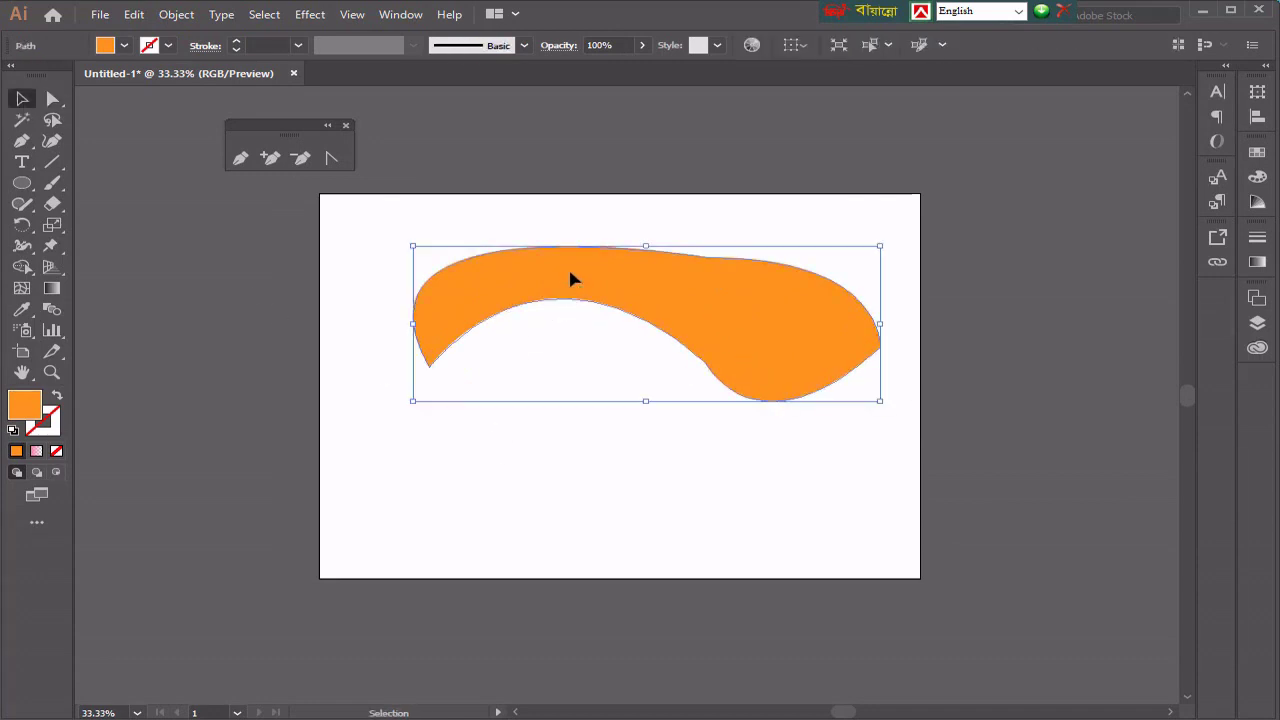
Step: Narrow the shape's left end by moving the lower-left anchor's direction handle inward with the Direct Selection tool
click(52, 98)
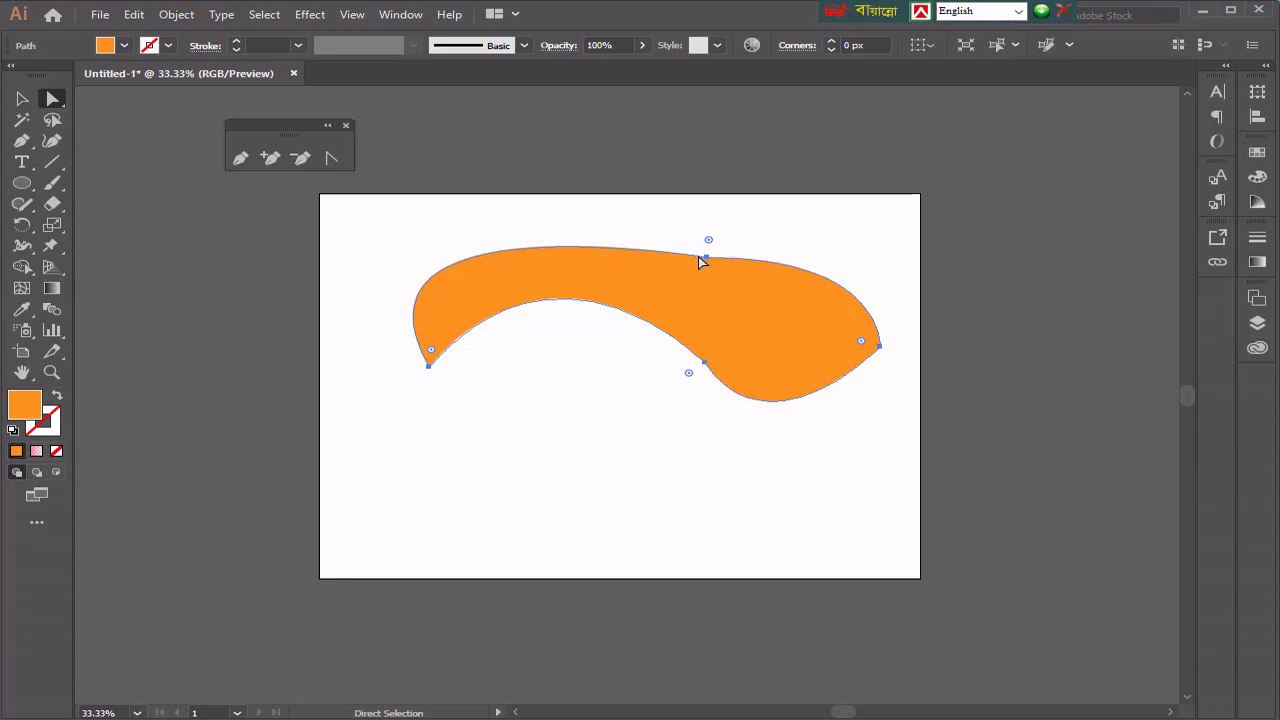
scroll(432, 368, up, 1)
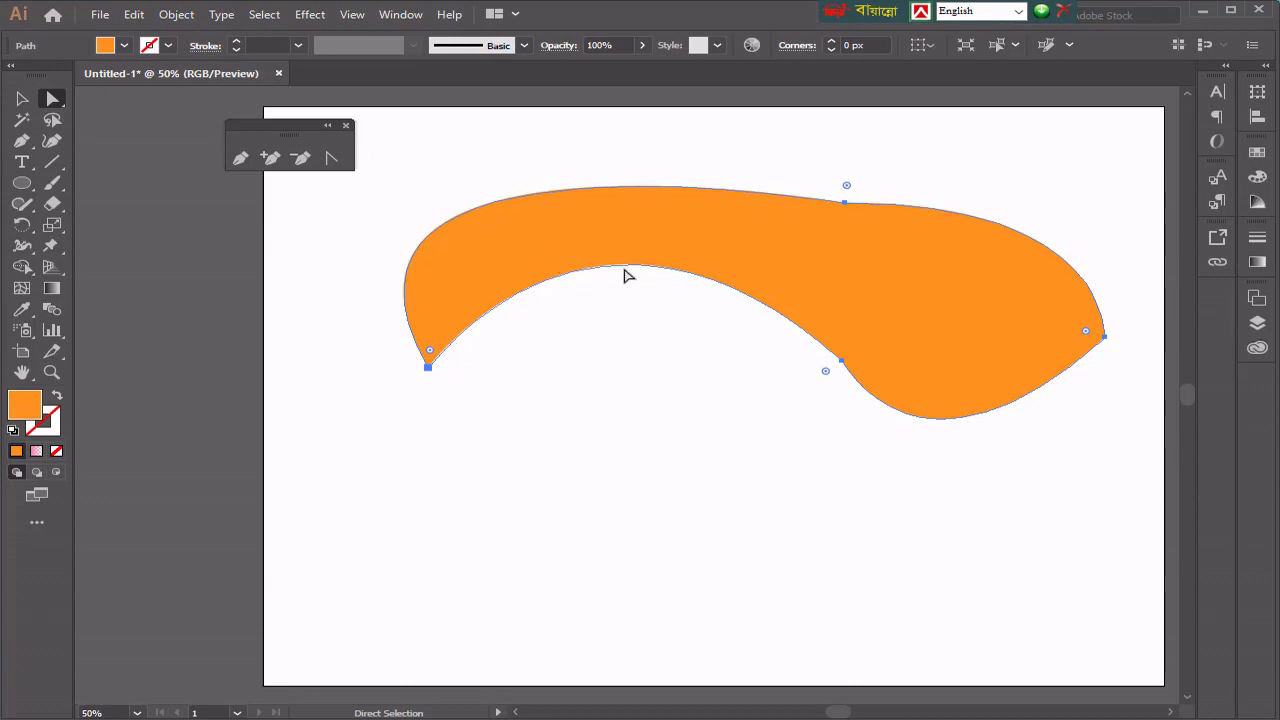
click(427, 367)
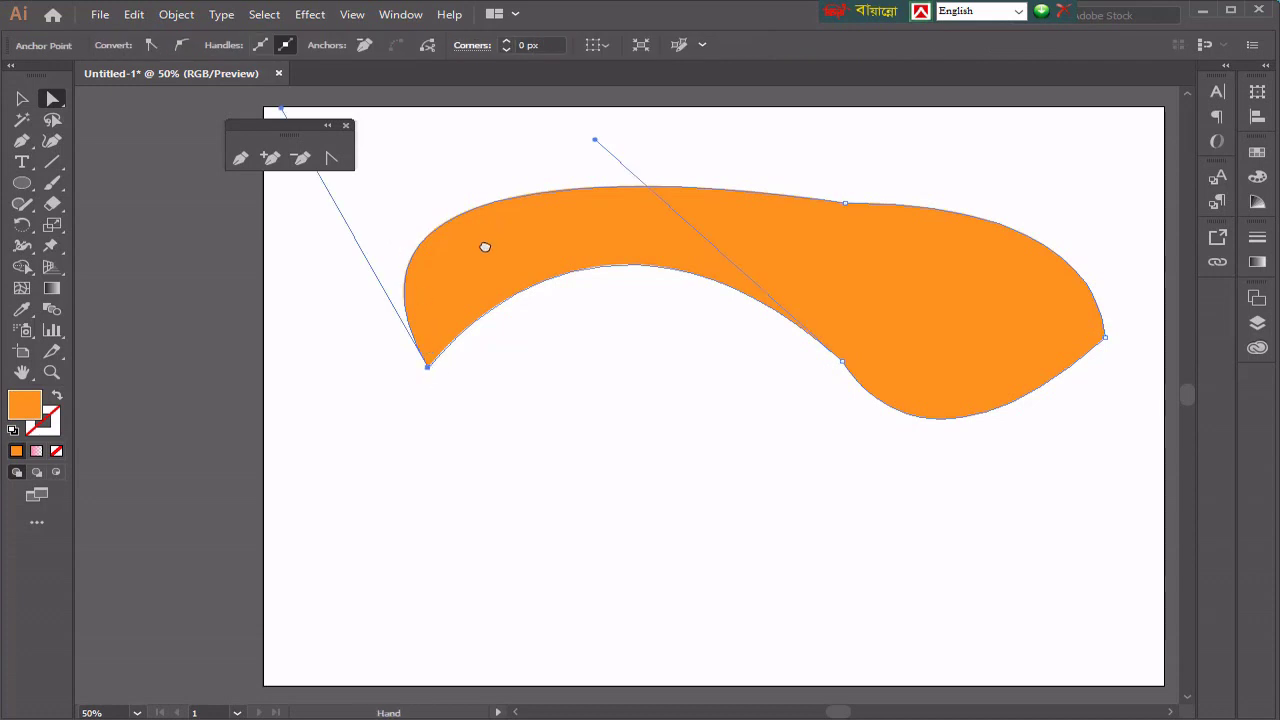
drag(485, 247, 526, 381)
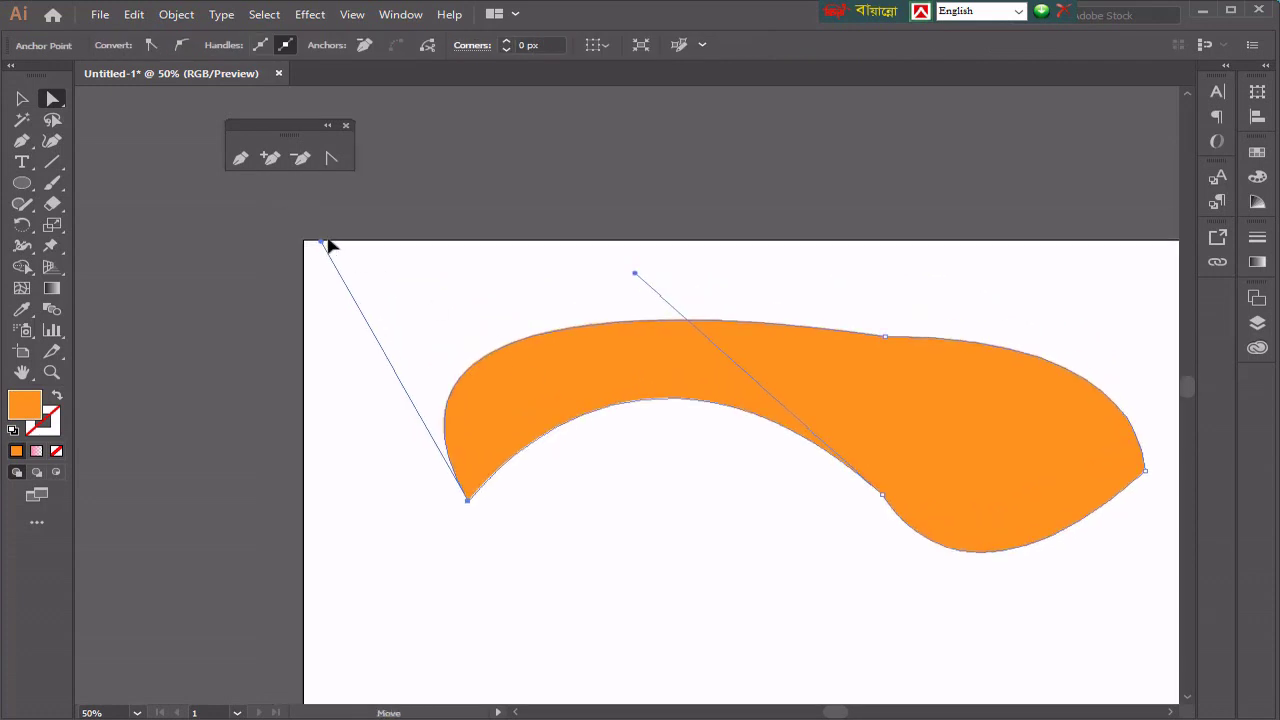
drag(321, 243, 395, 263)
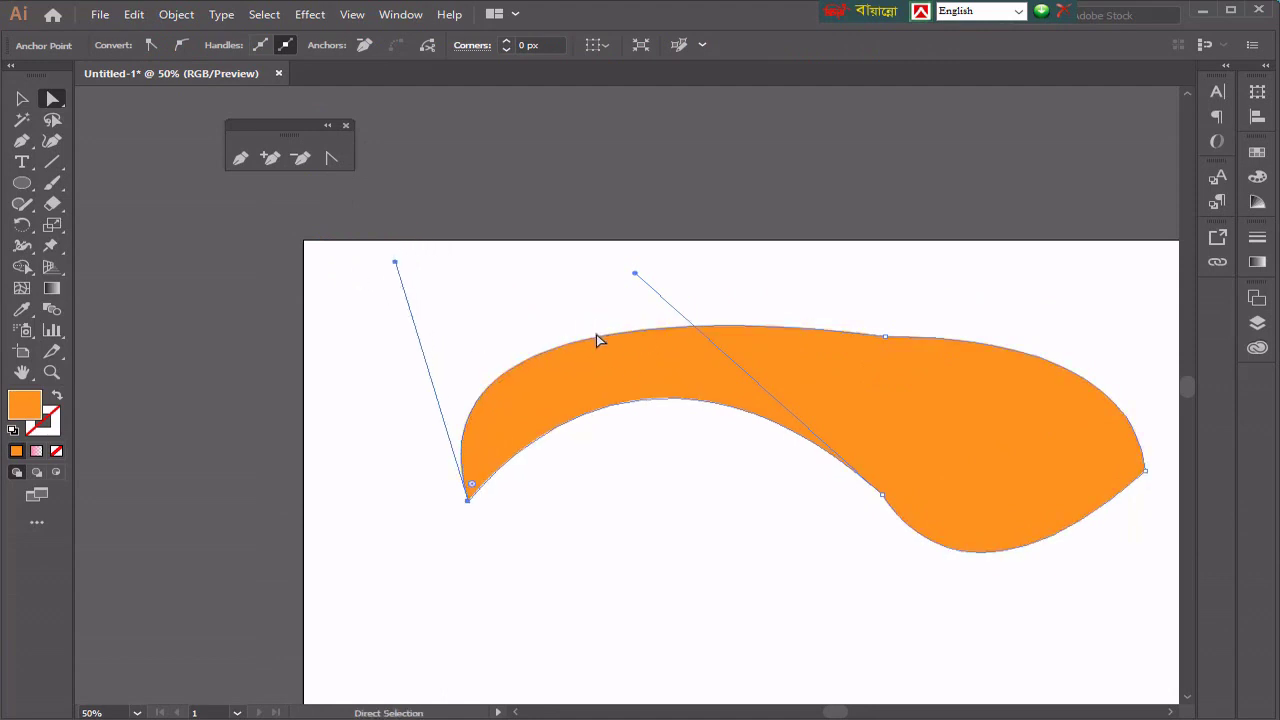
Step: Reselect the lower-left anchor and move its direction handle slightly up and to the right to make the left edge steeper
mouse_move(395, 265)
mouse_down()
mouse_move(414, 257)
mouse_move(403, 263)
mouse_up()
click(474, 503)
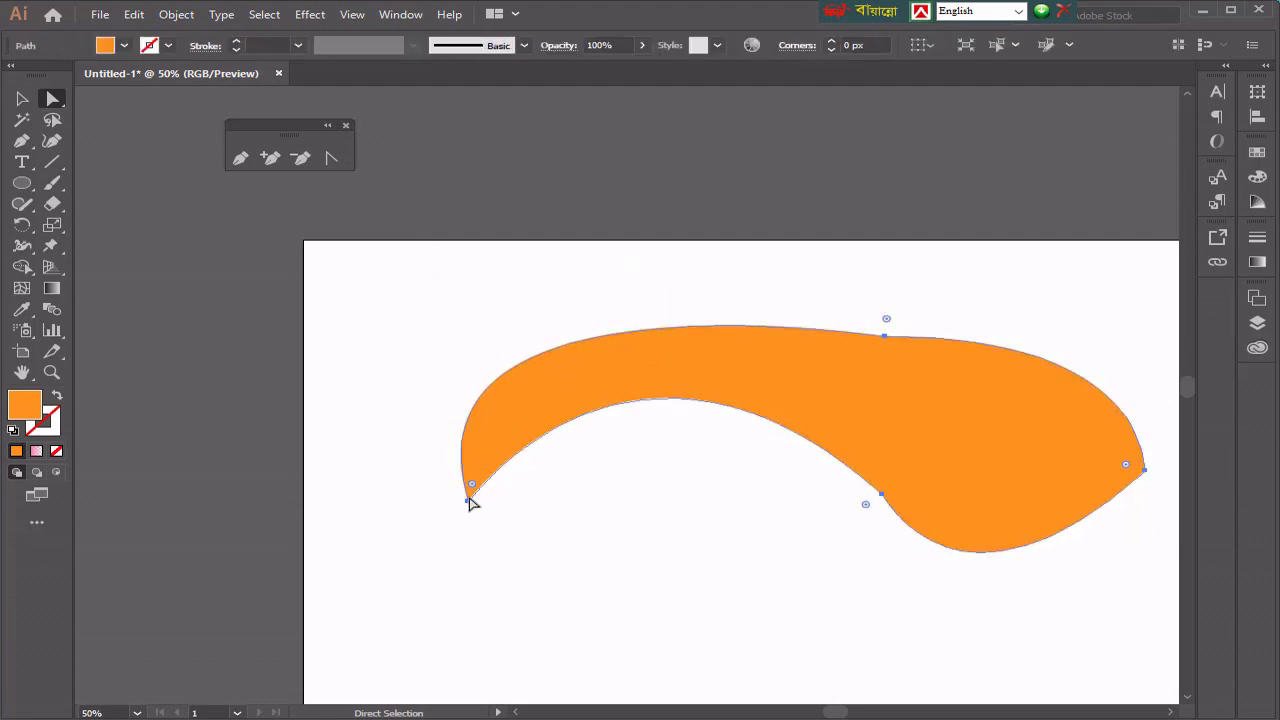
click(469, 502)
click(469, 502)
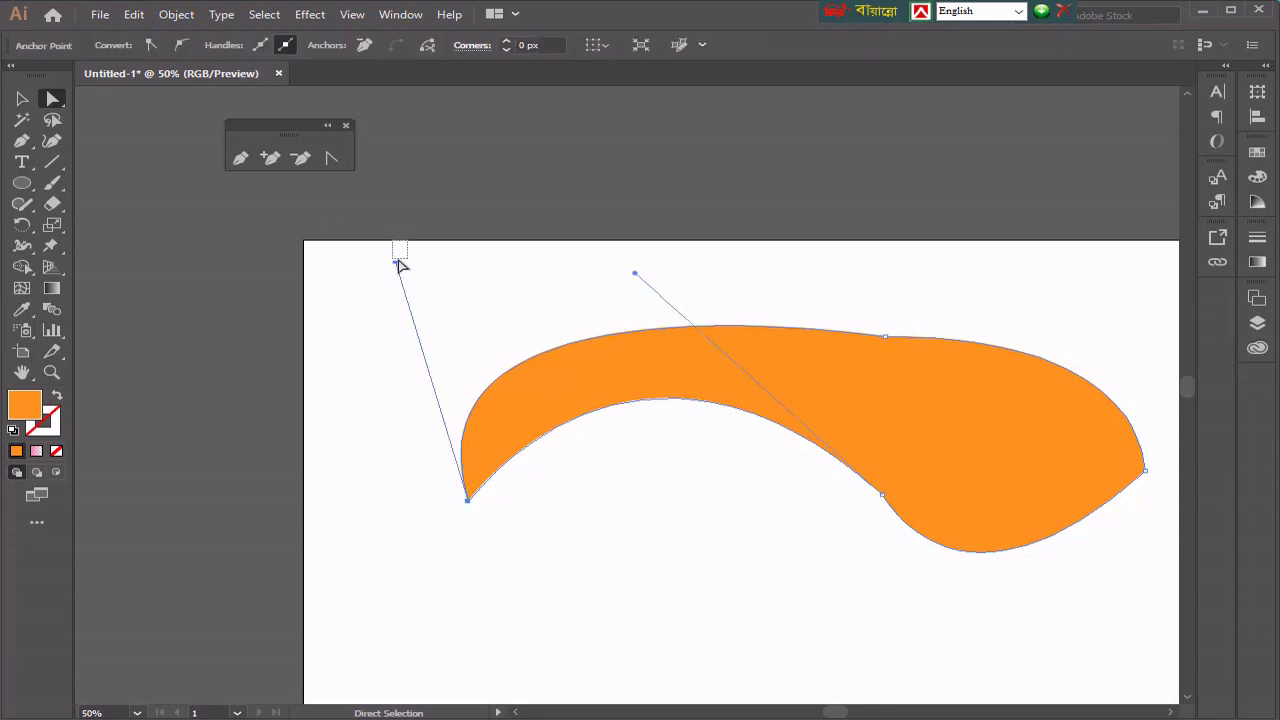
click(405, 381)
click(474, 497)
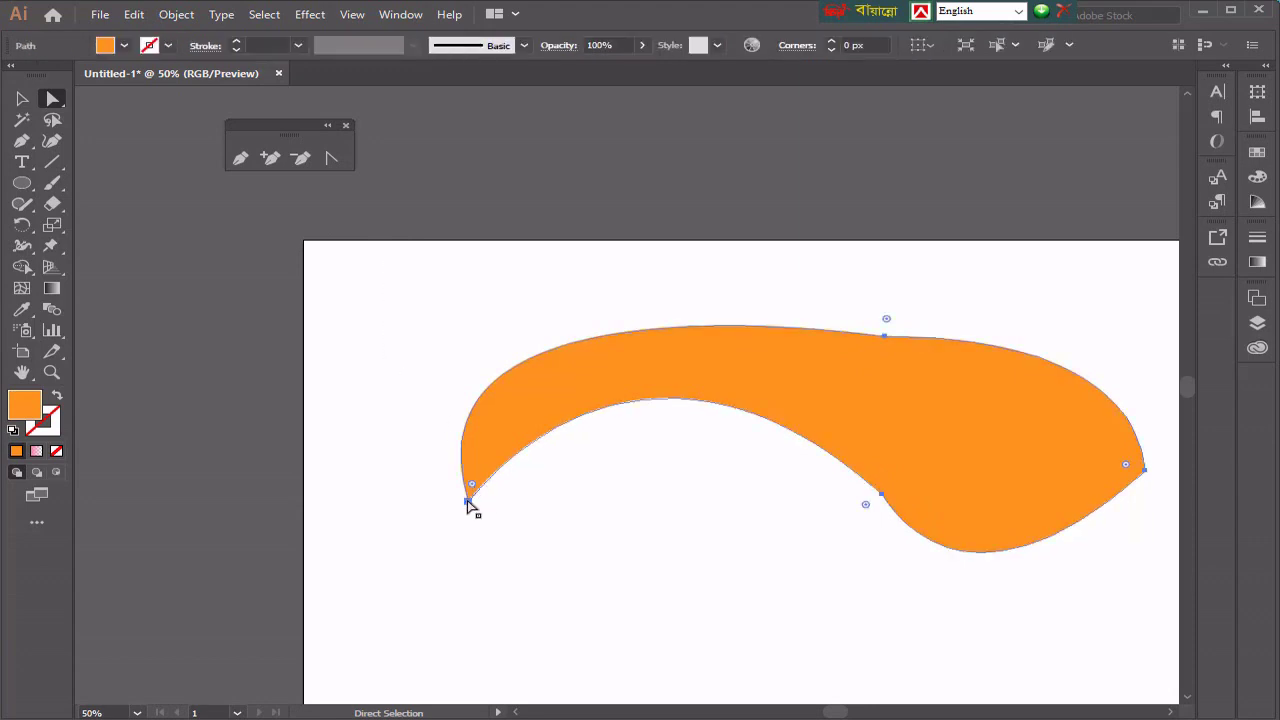
click(469, 501)
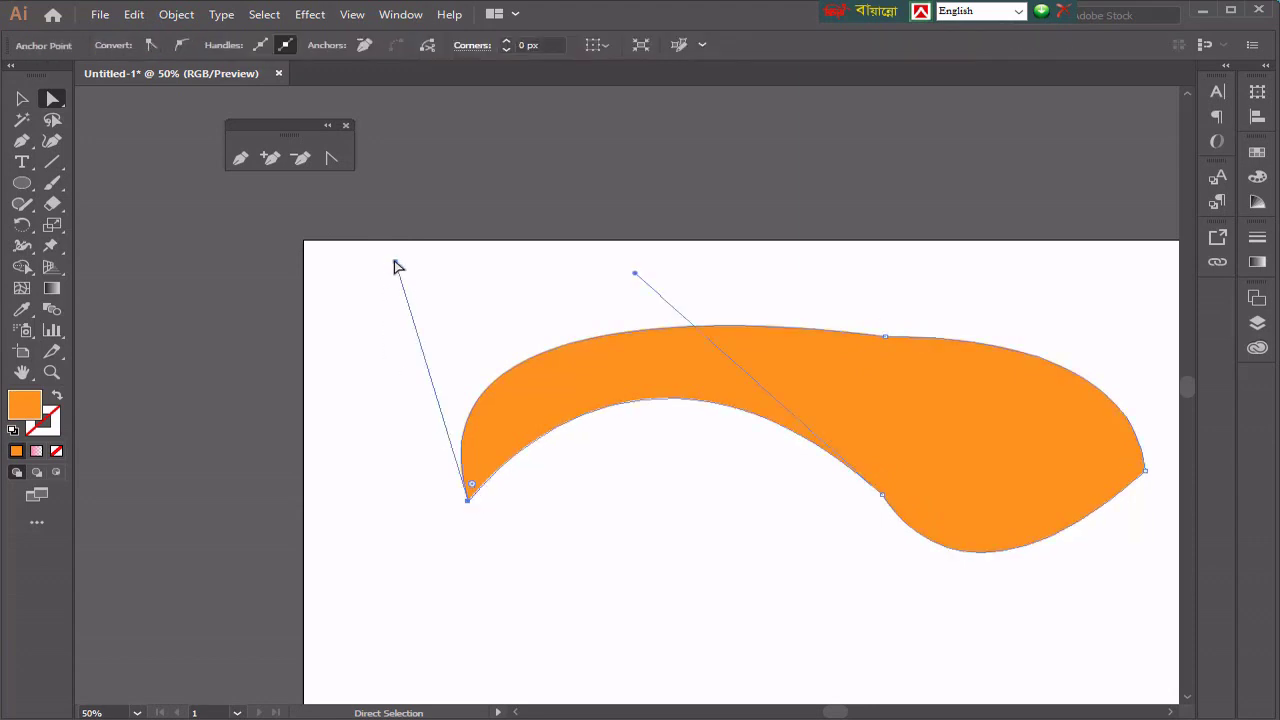
drag(396, 266, 421, 245)
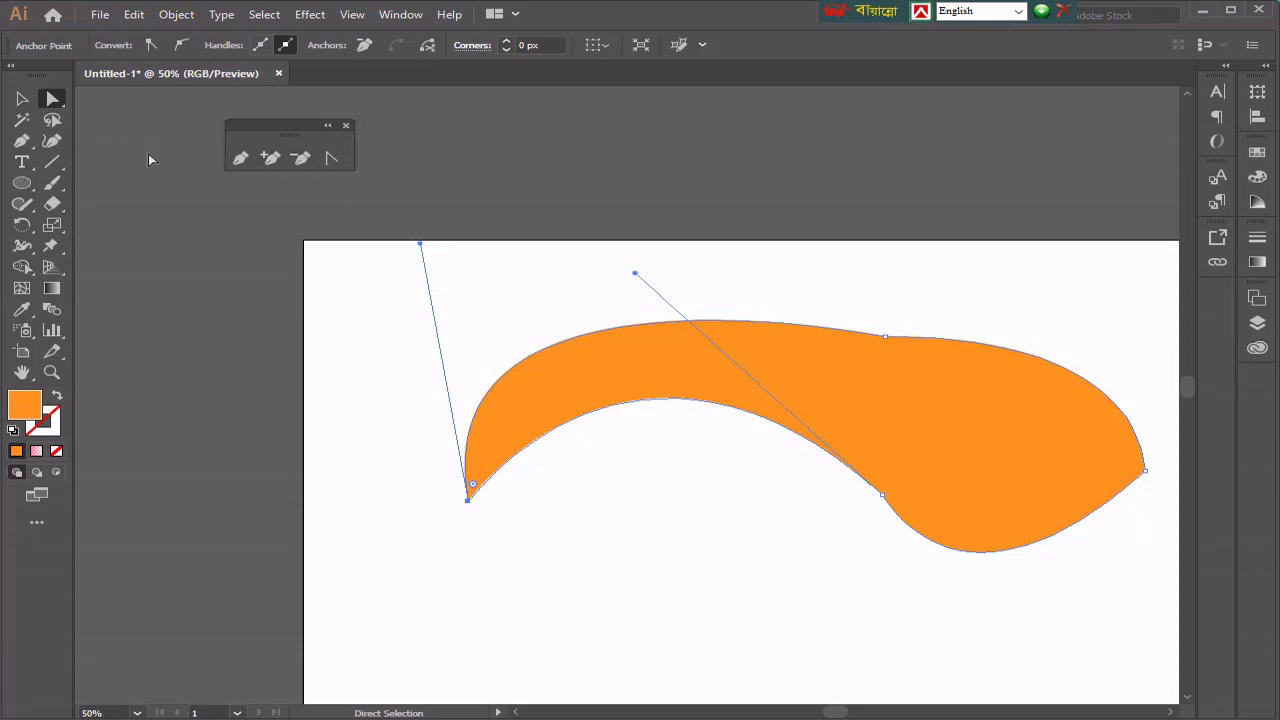
Step: Add an anchor point on the left part of the shape's upper edge with the Add Anchor Point tool
click(27, 145)
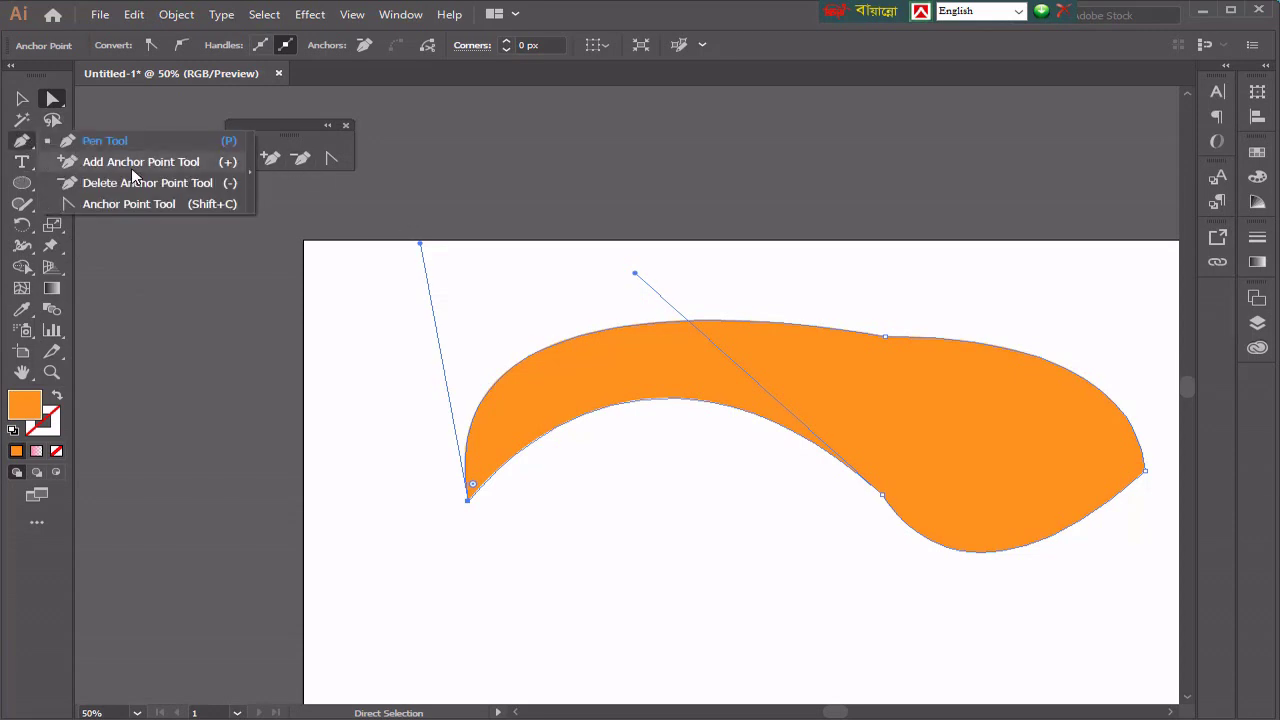
click(184, 160)
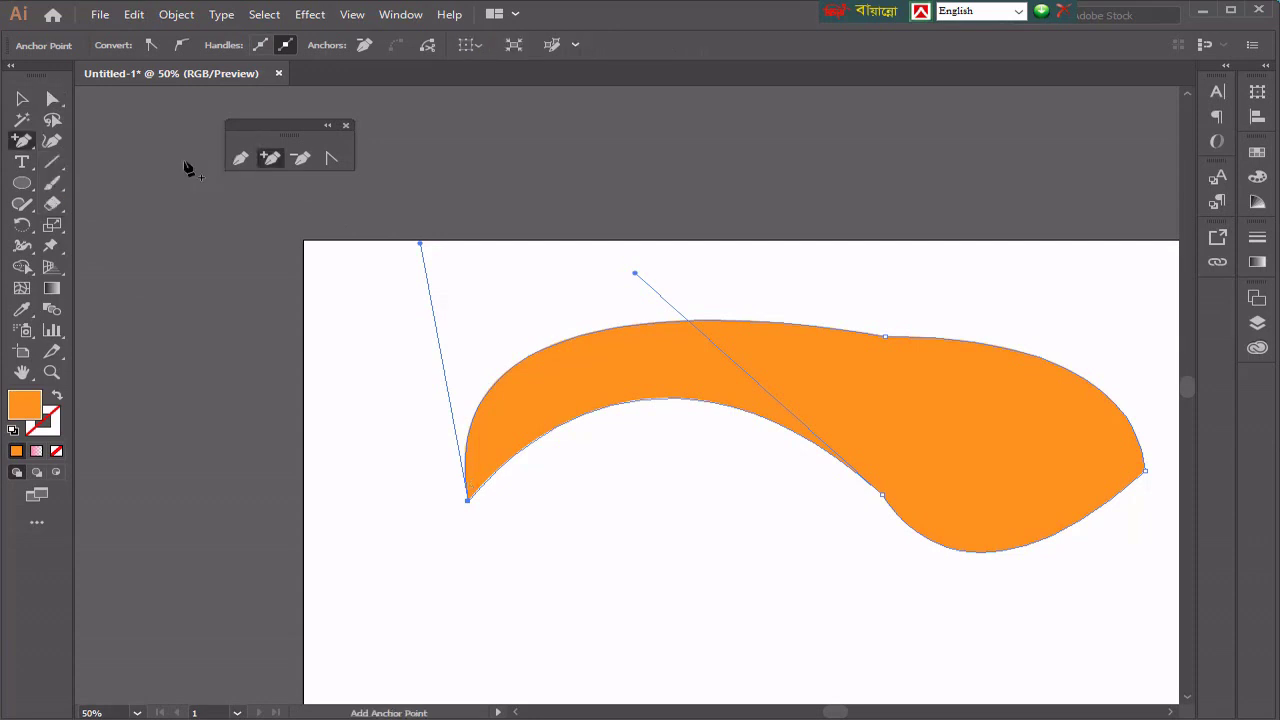
click(593, 331)
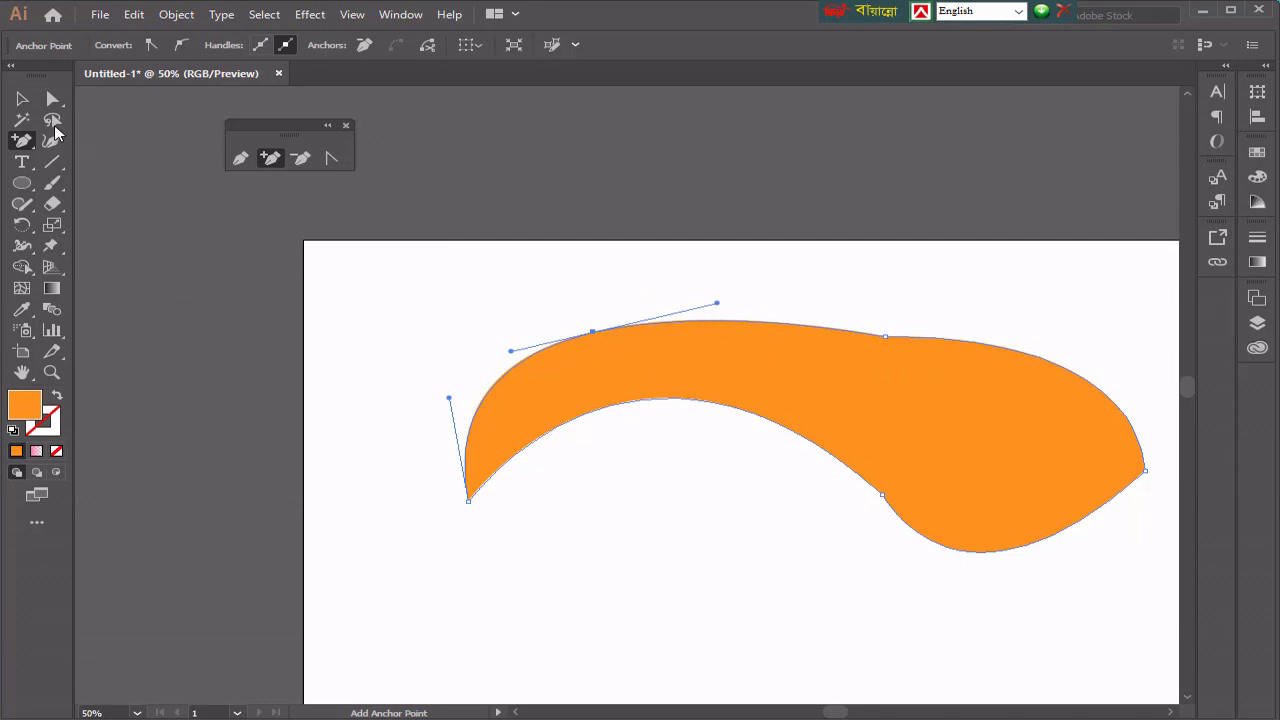
Step: Bulge the shape's left end outward by pulling the lower-left anchor's direction handle to the left with the Direct Selection tool
click(53, 103)
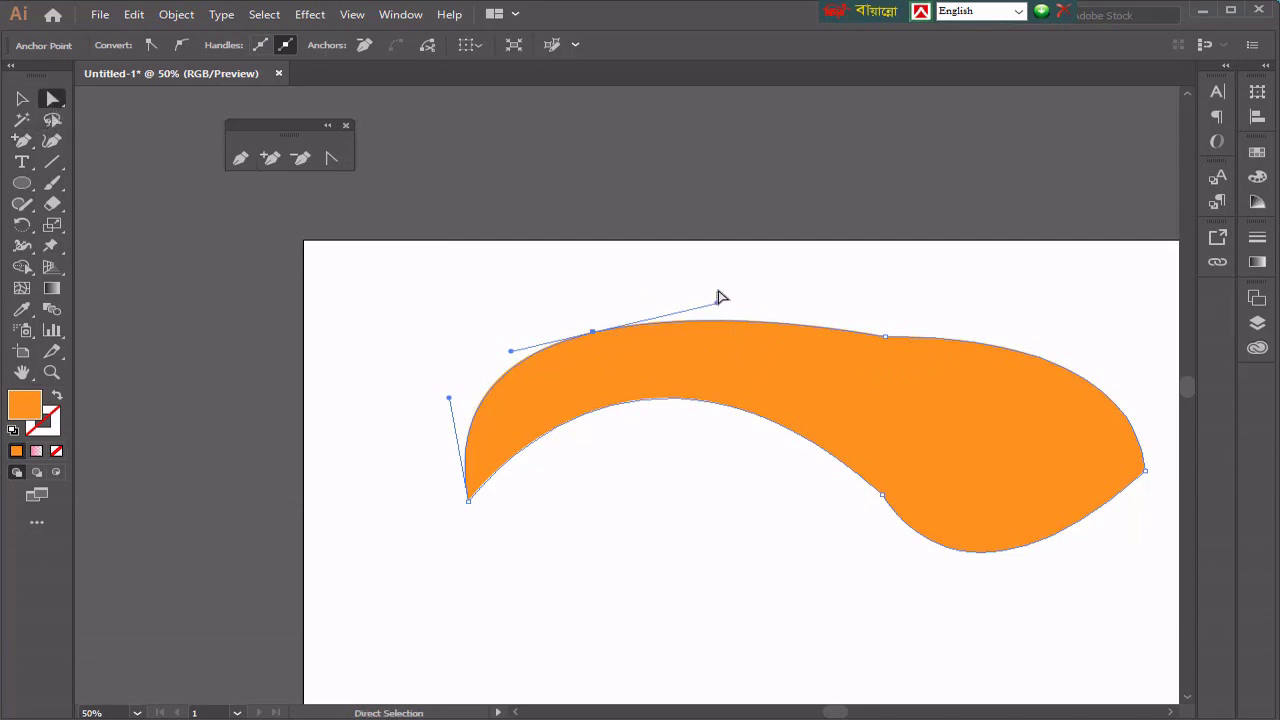
click(495, 385)
click(478, 466)
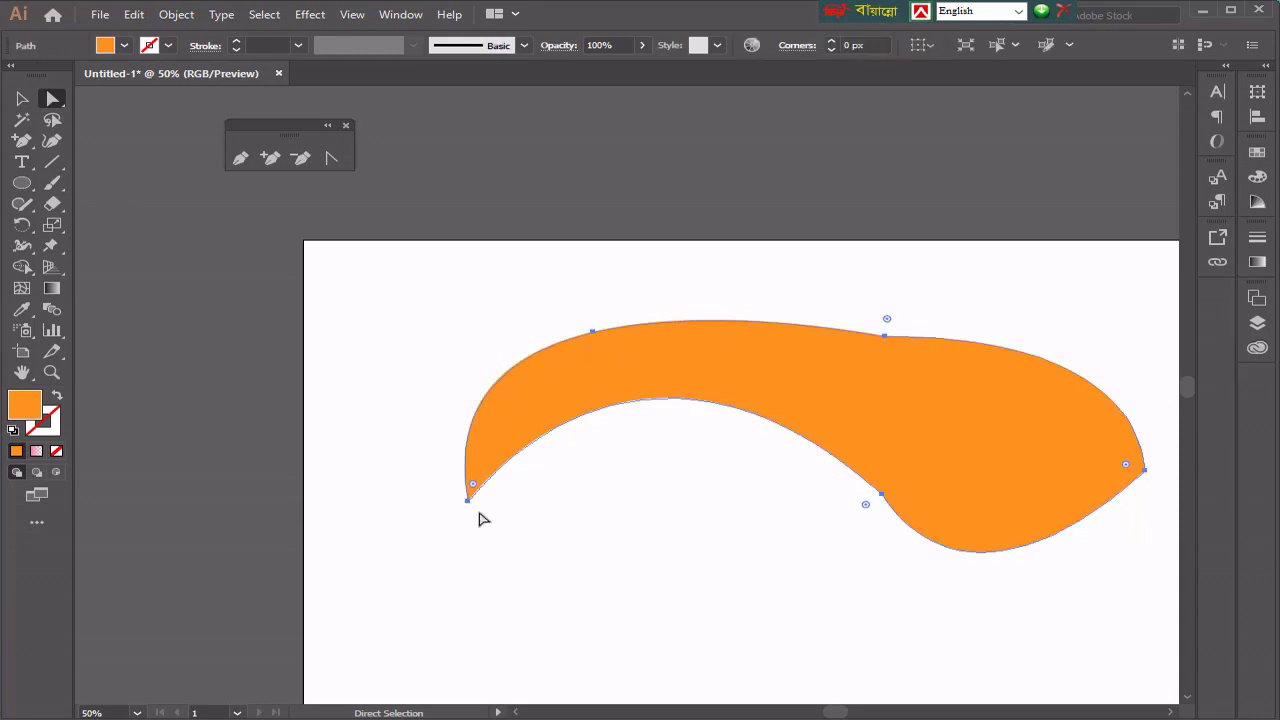
drag(455, 489, 520, 540)
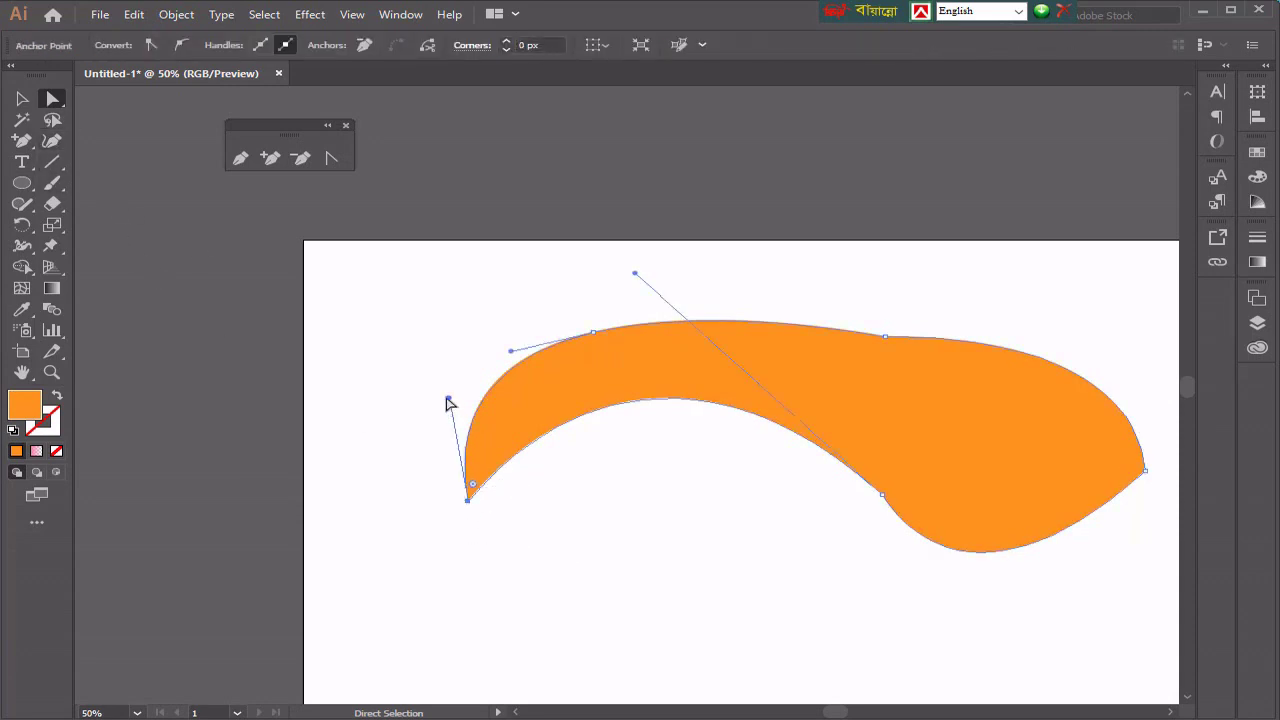
drag(450, 399, 375, 404)
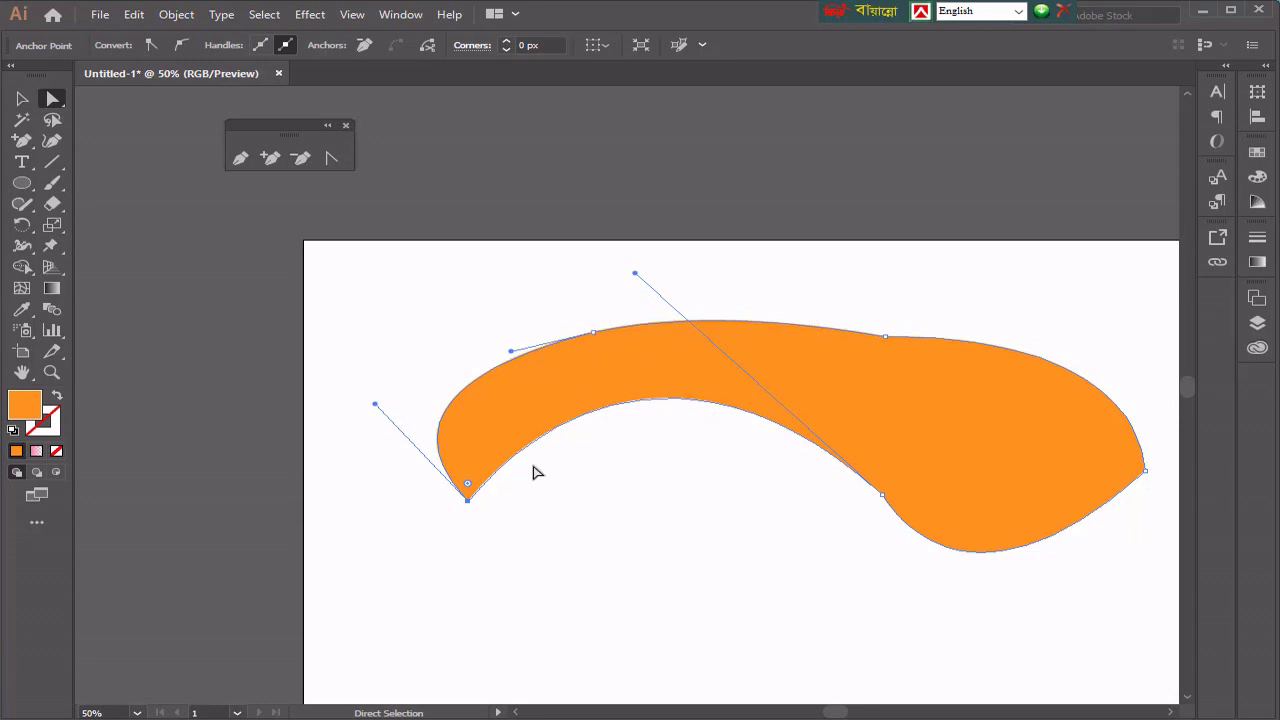
Step: Try to delete the upper middle anchor with the Delete Anchor Point tool, and dismiss the warning with Don't Show Again enabled
drag(369, 252, 791, 486)
drag(161, 249, 374, 409)
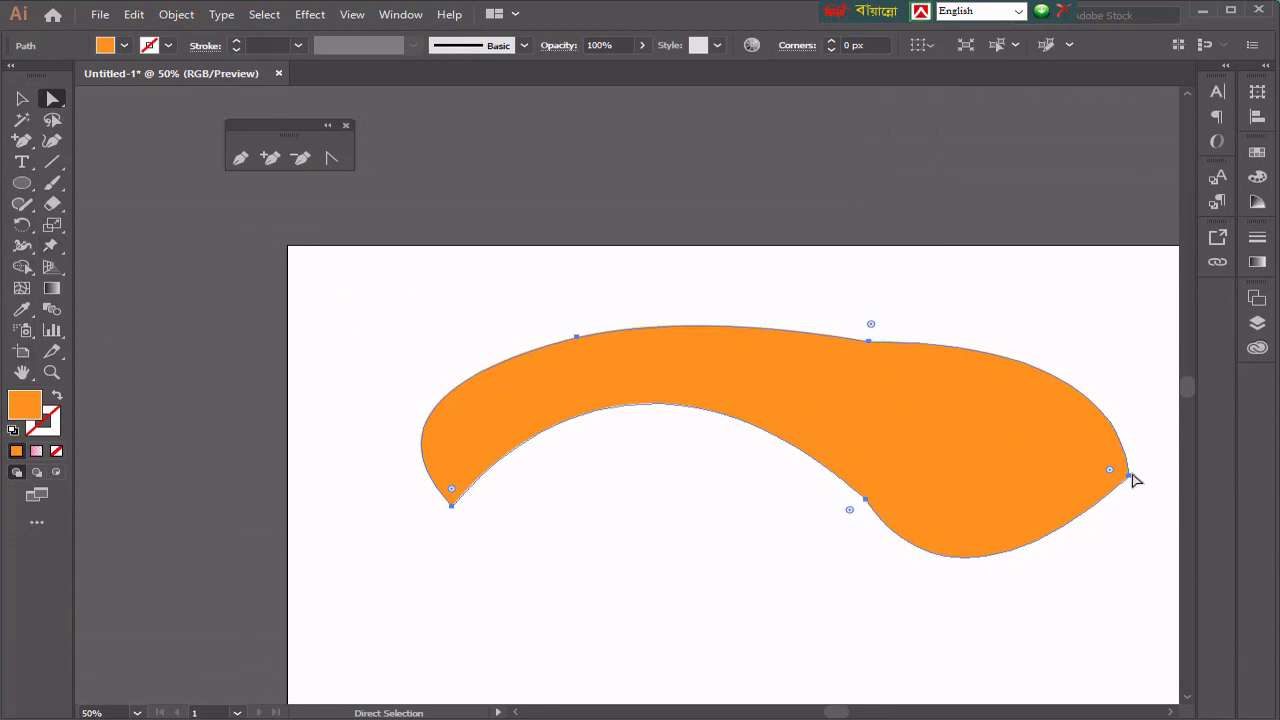
click(22, 140)
click(97, 183)
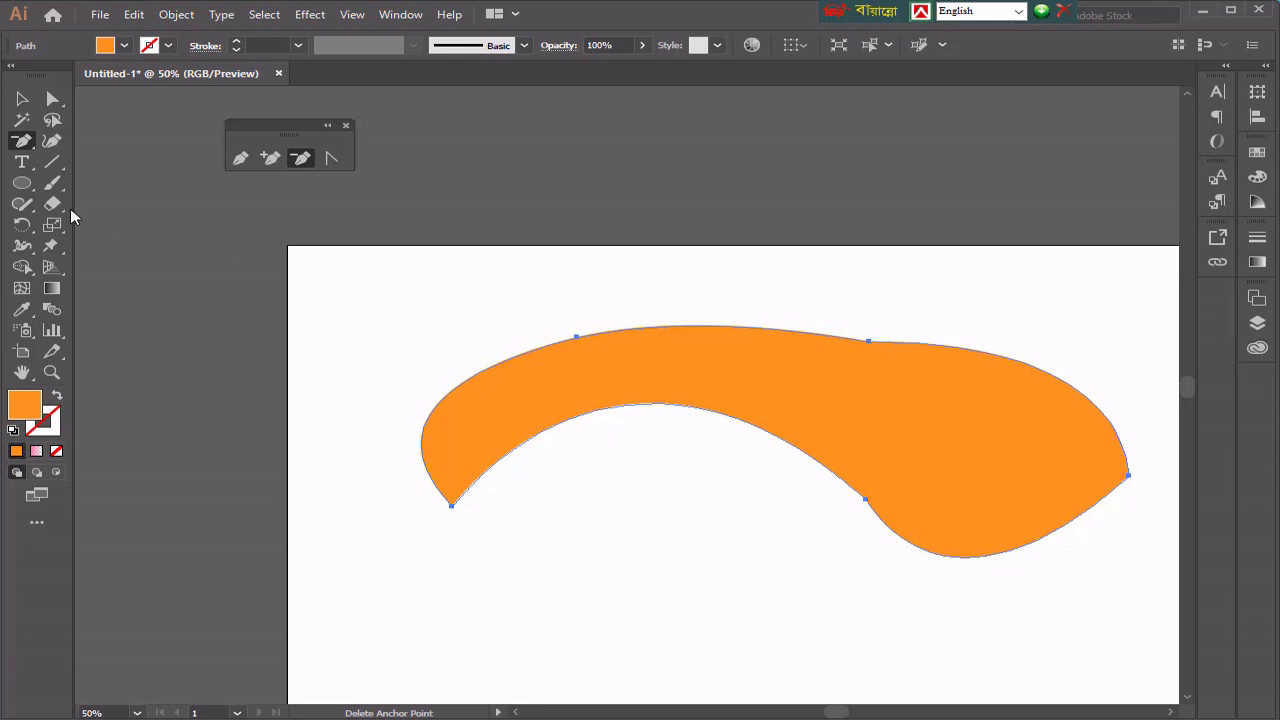
click(22, 140)
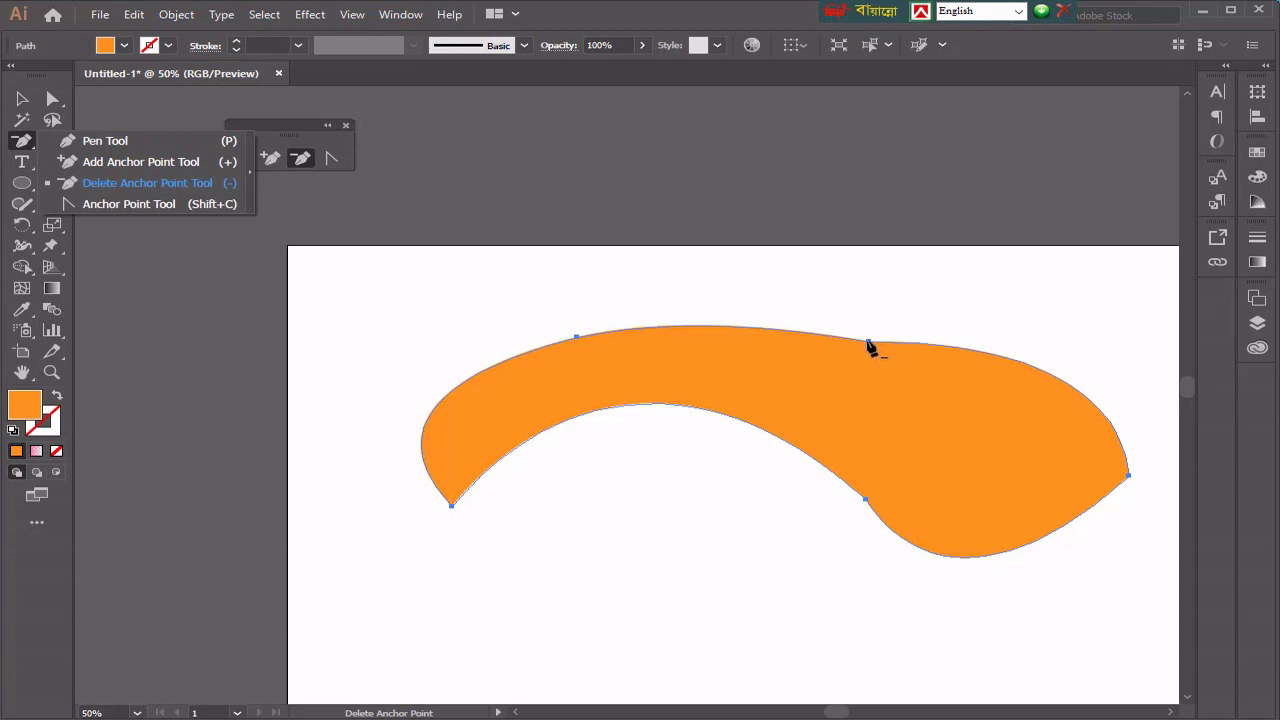
click(869, 344)
click(815, 396)
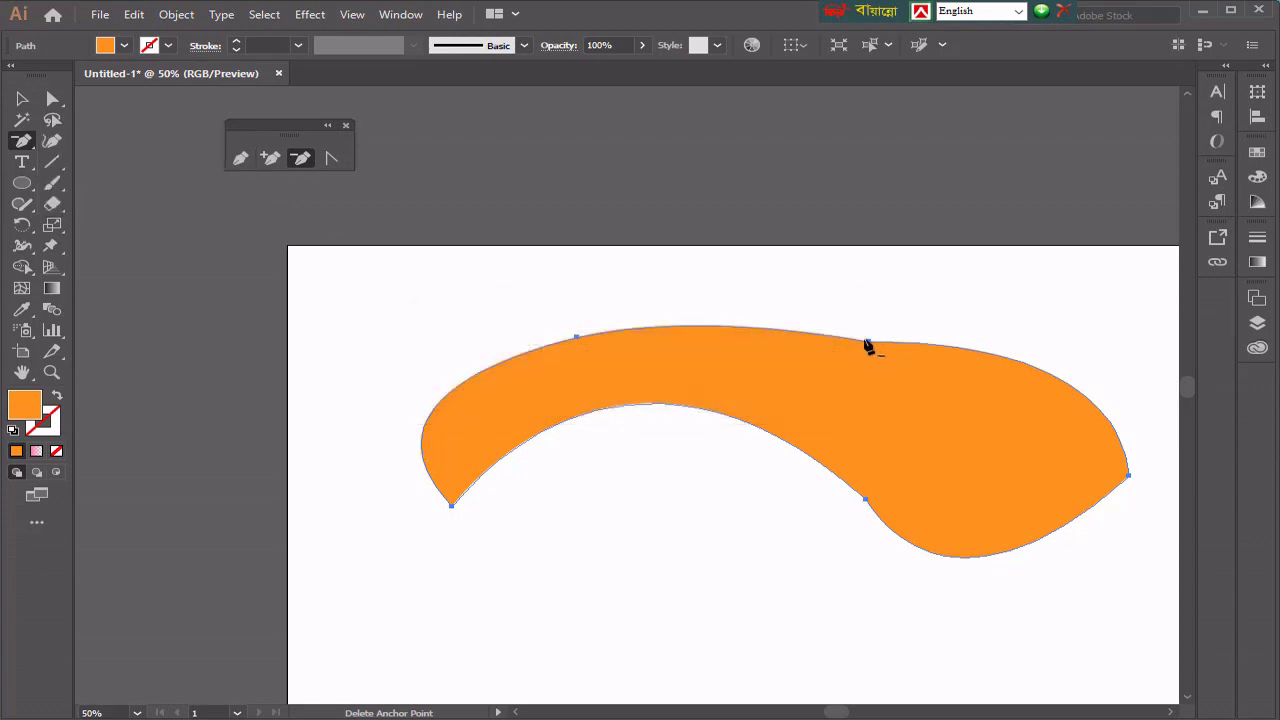
click(866, 341)
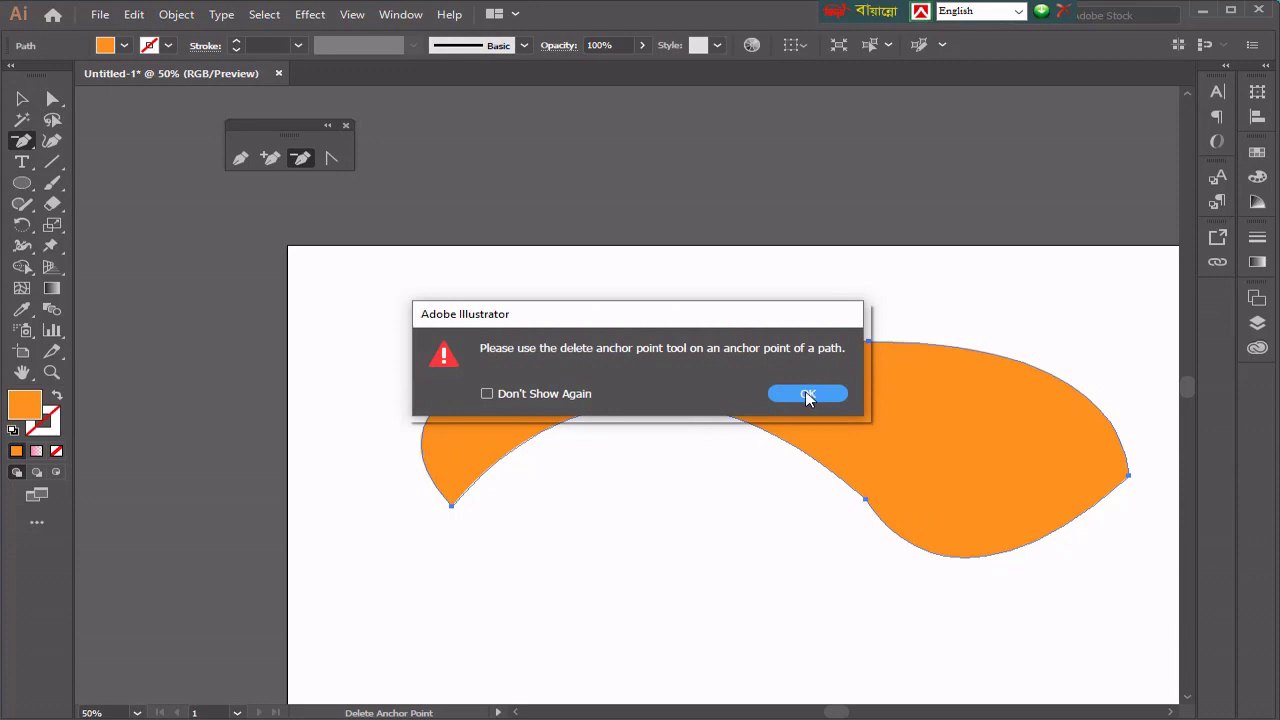
click(517, 396)
click(777, 396)
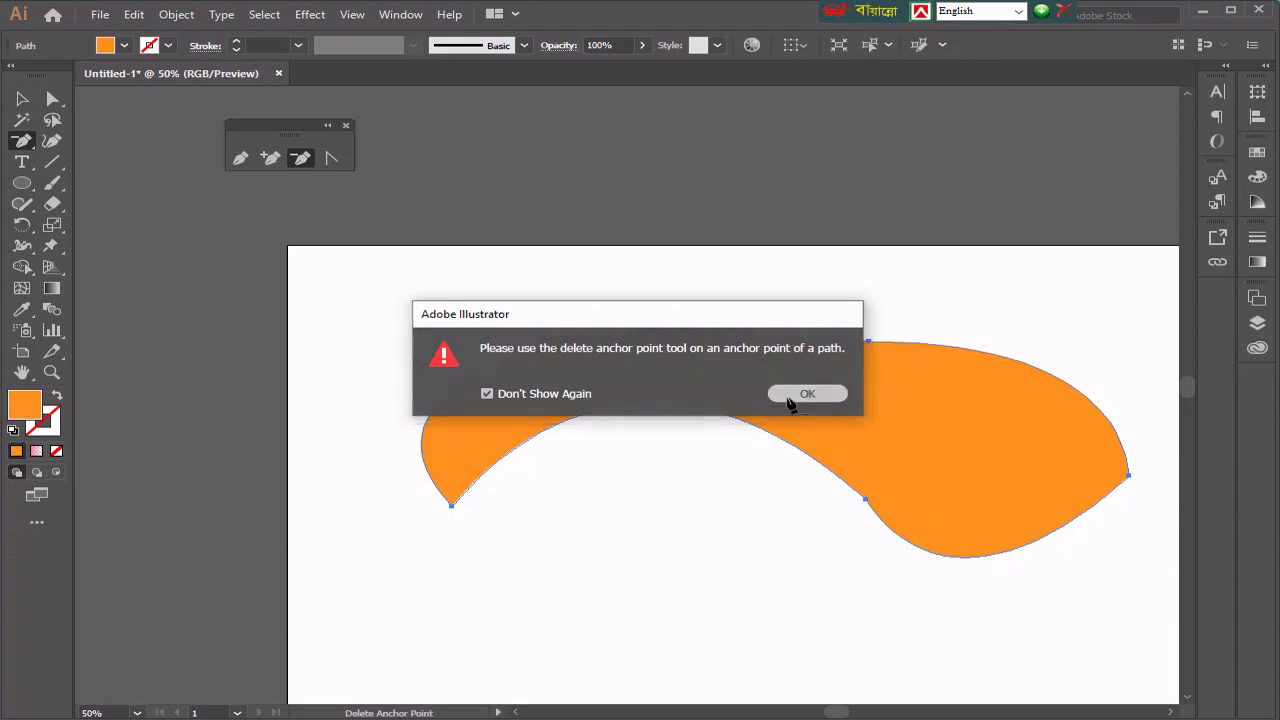
Step: Delete the anchor in the middle of the shape's upper edge with the Delete Anchor Point tool
key(v)
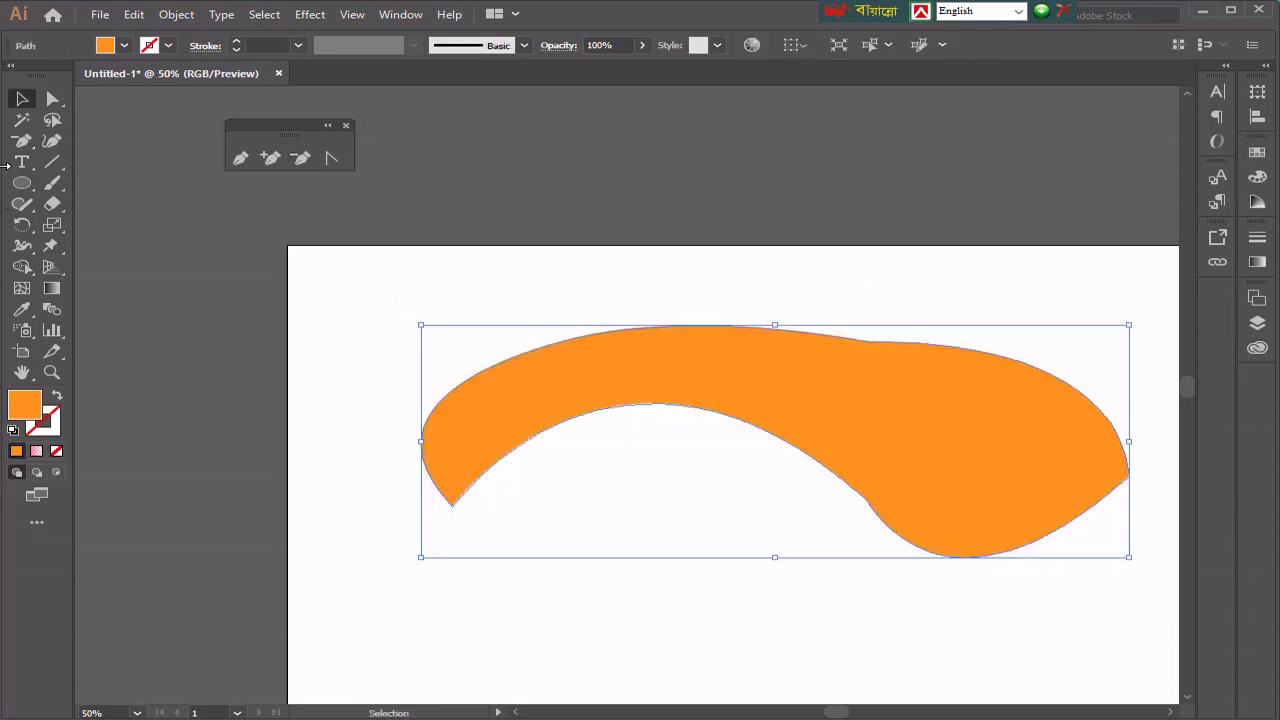
click(20, 143)
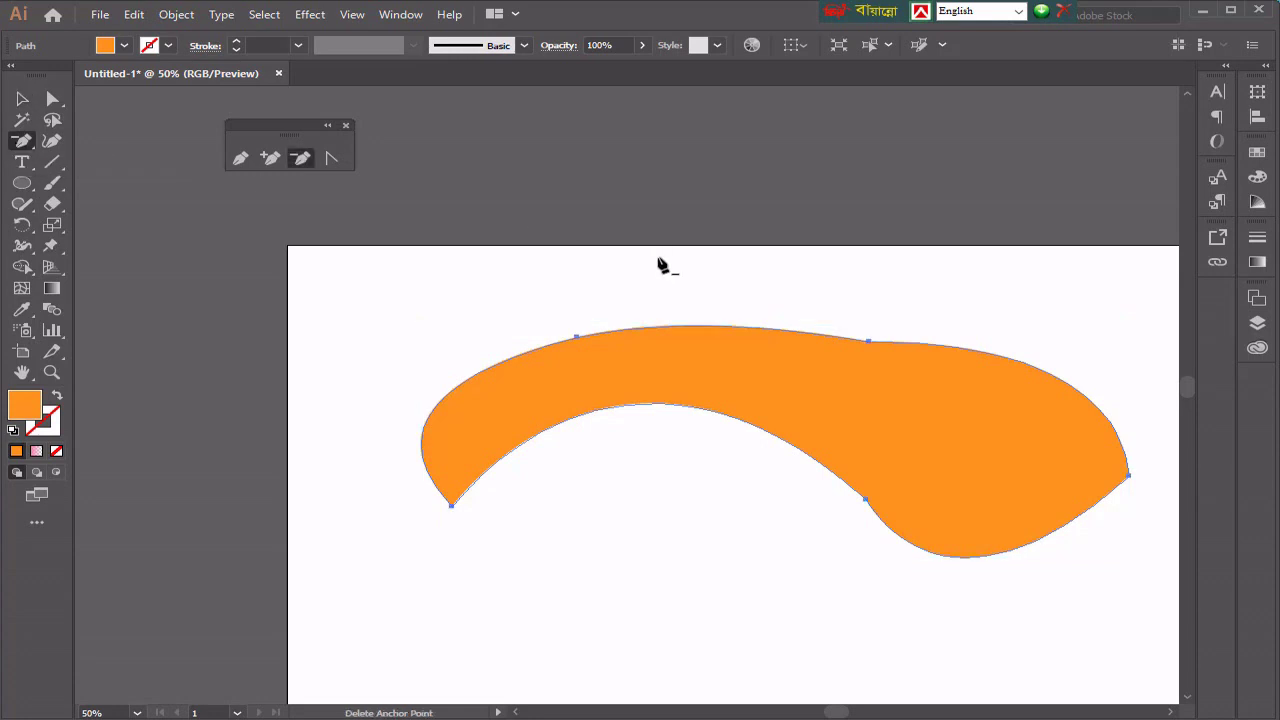
click(869, 344)
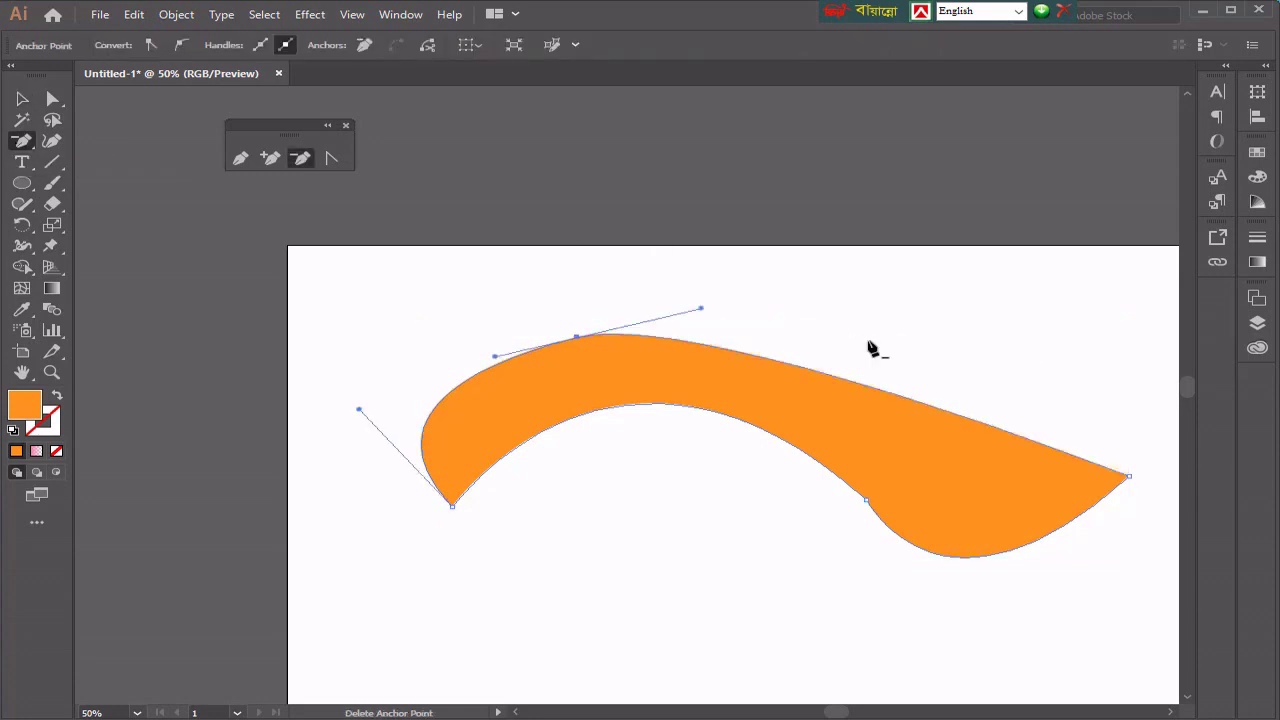
Step: Delete the whole orange shape, and undo back to the shape with its upper middle anchor in place
key(ctrl+z)
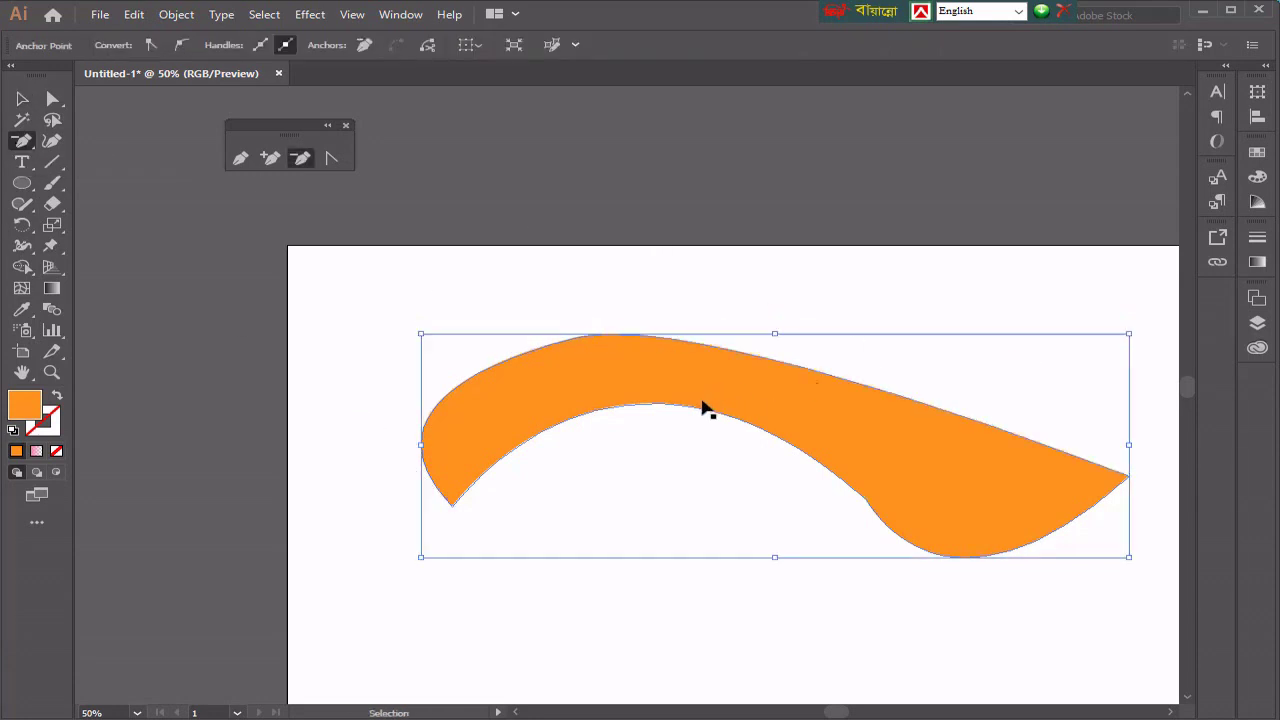
key(Delete)
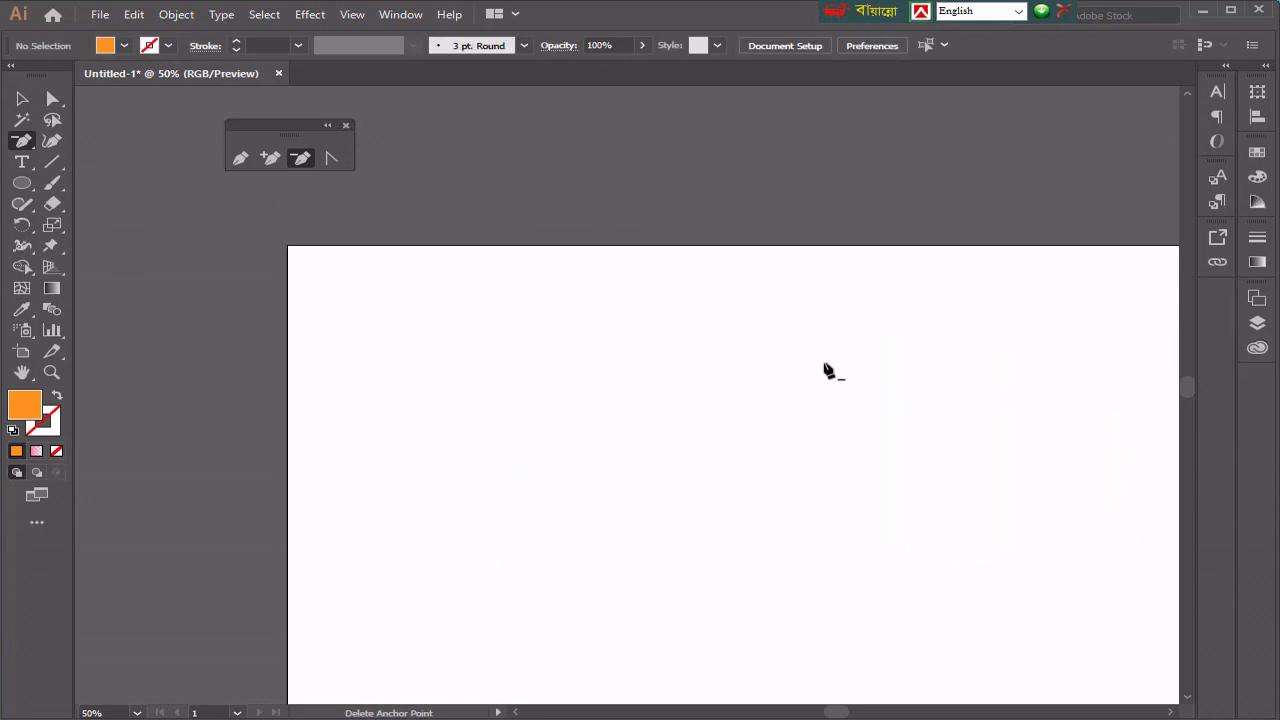
key(ctrl+z)
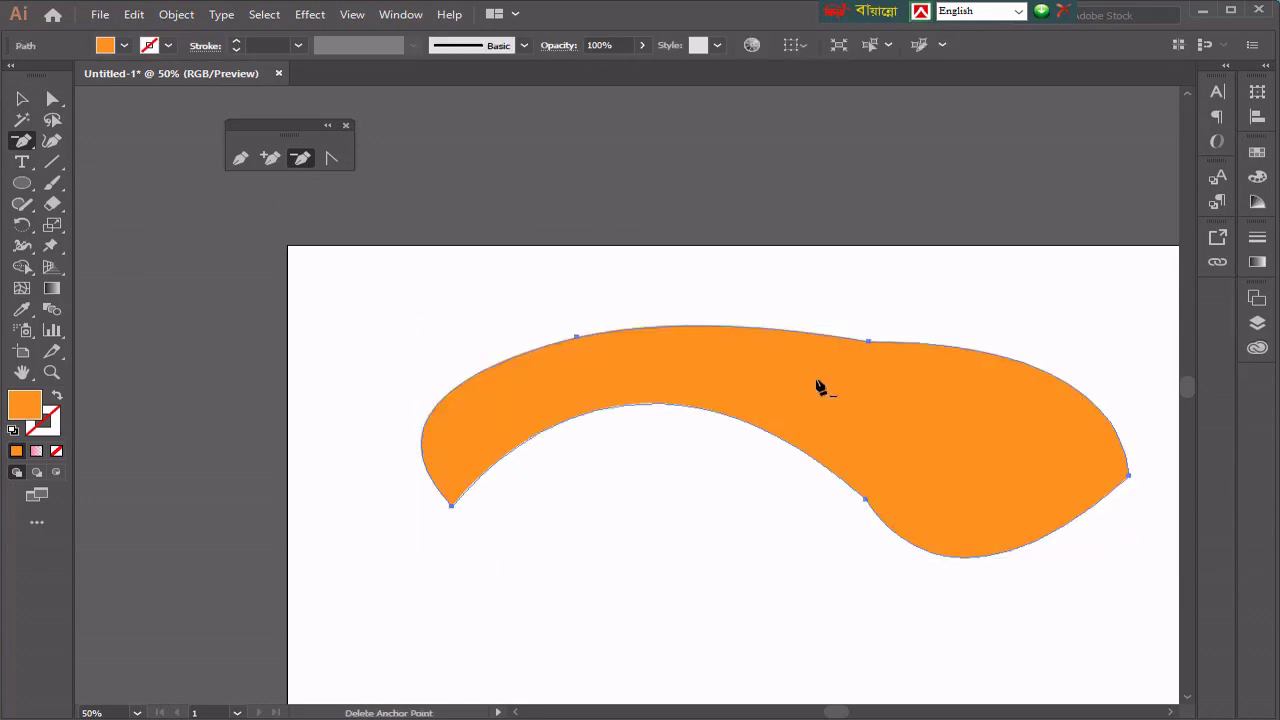
Step: Try deleting the shape's upper right anchor, and undo back to before the left end was bulged outward
click(868, 342)
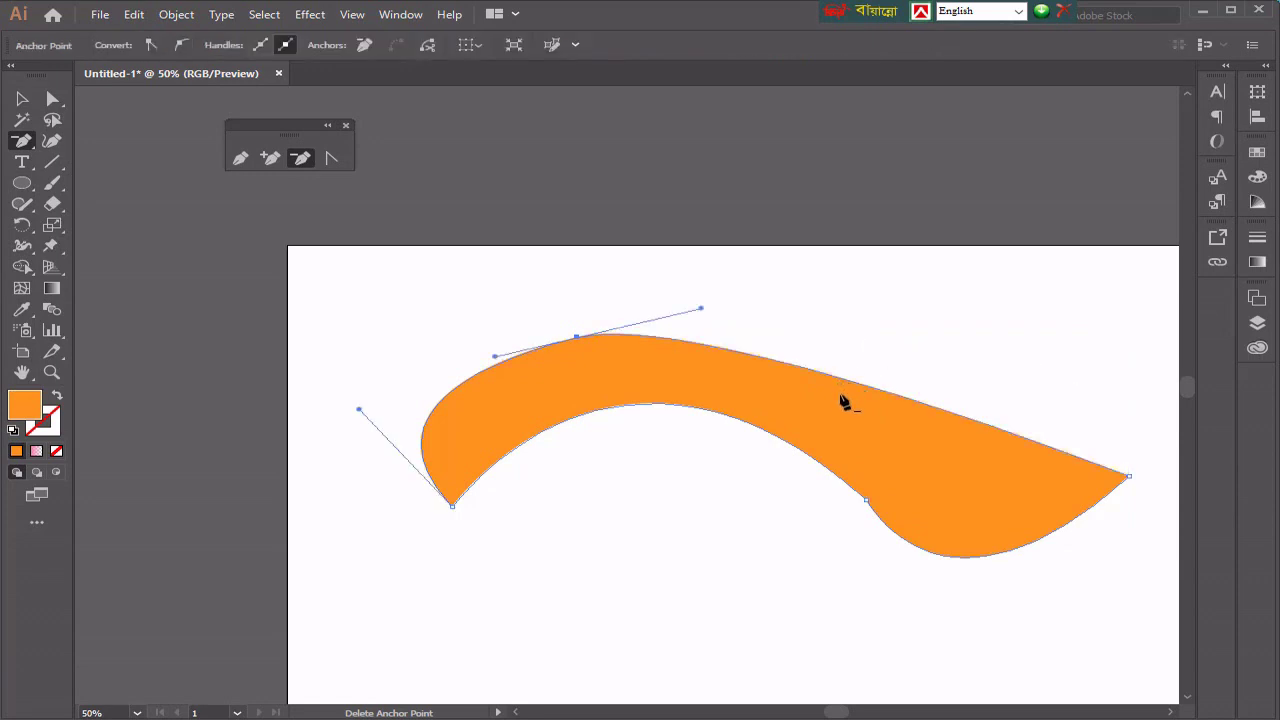
key(ctrl+z)
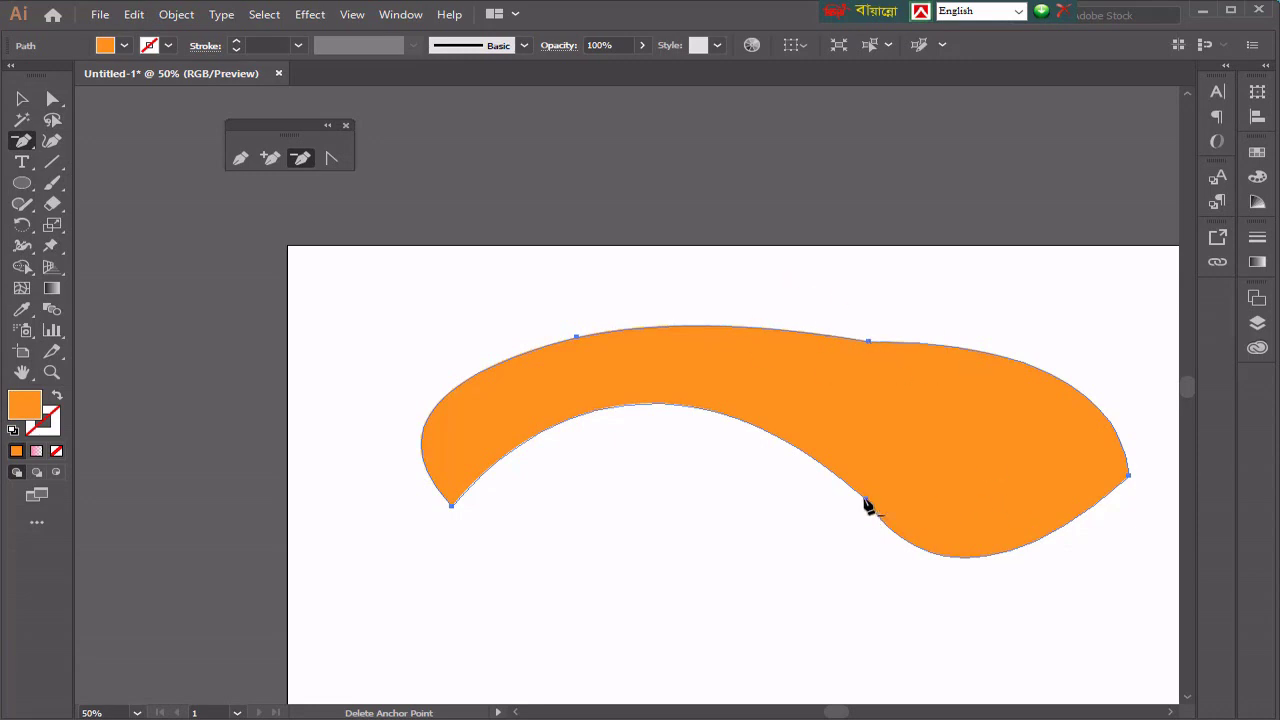
key(ctrl+z)
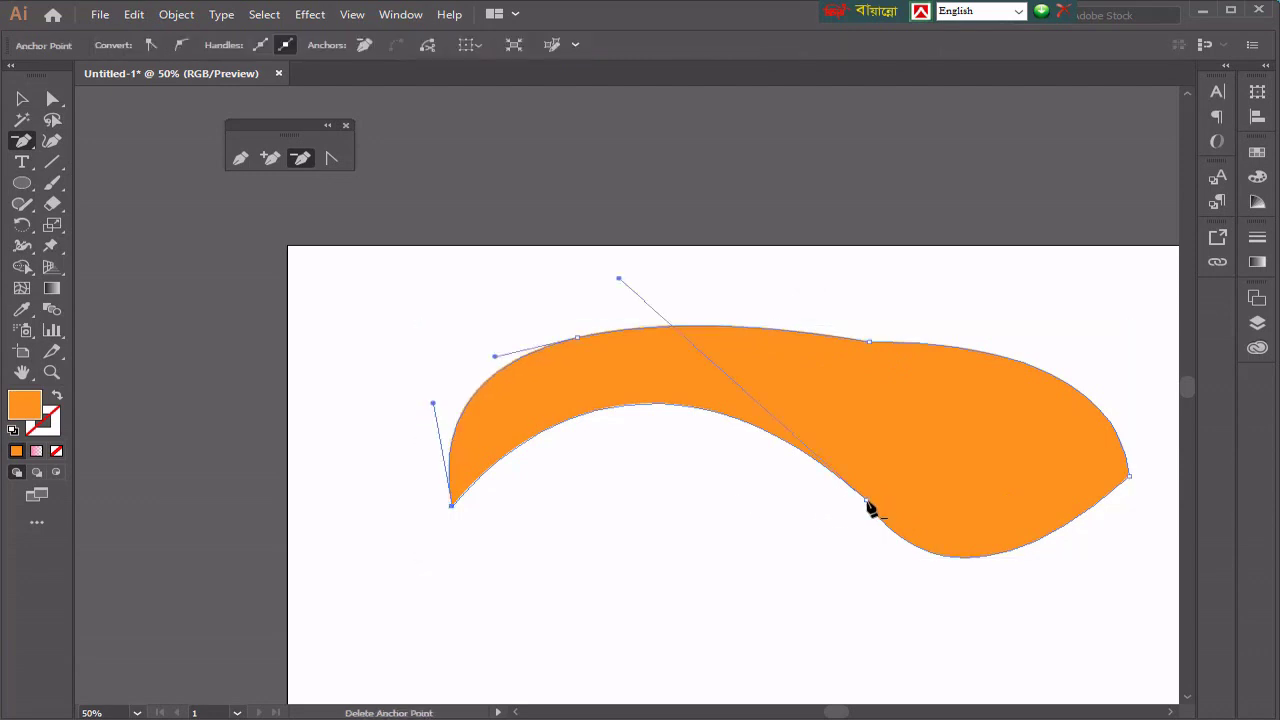
Step: Delete the lower middle, upper left and lower left anchors to reduce the shape to a two-anchor leaf
click(867, 501)
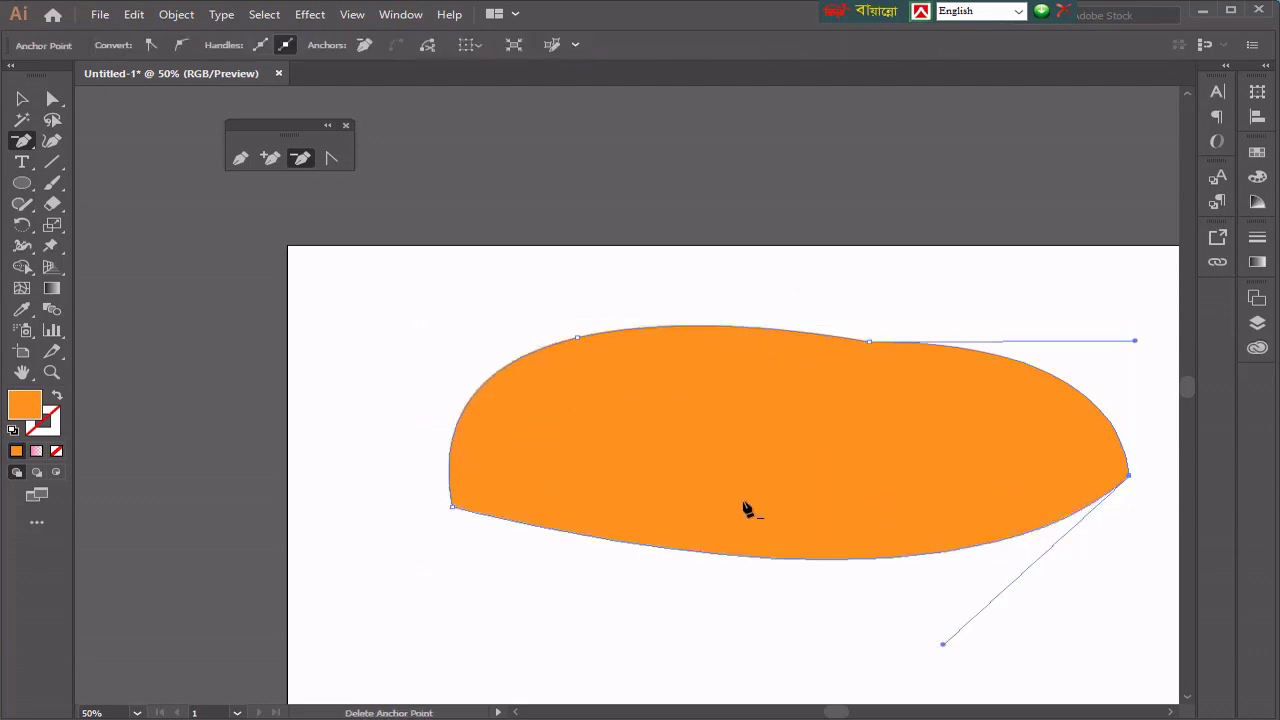
click(578, 339)
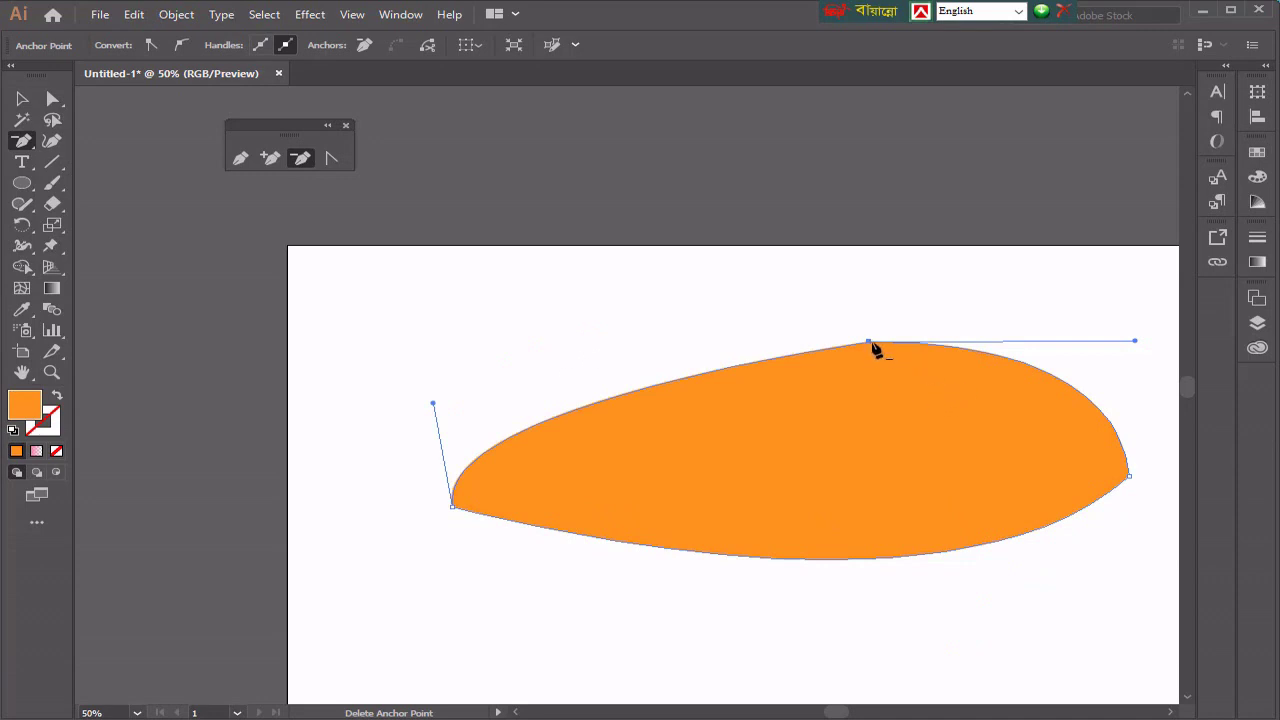
click(455, 513)
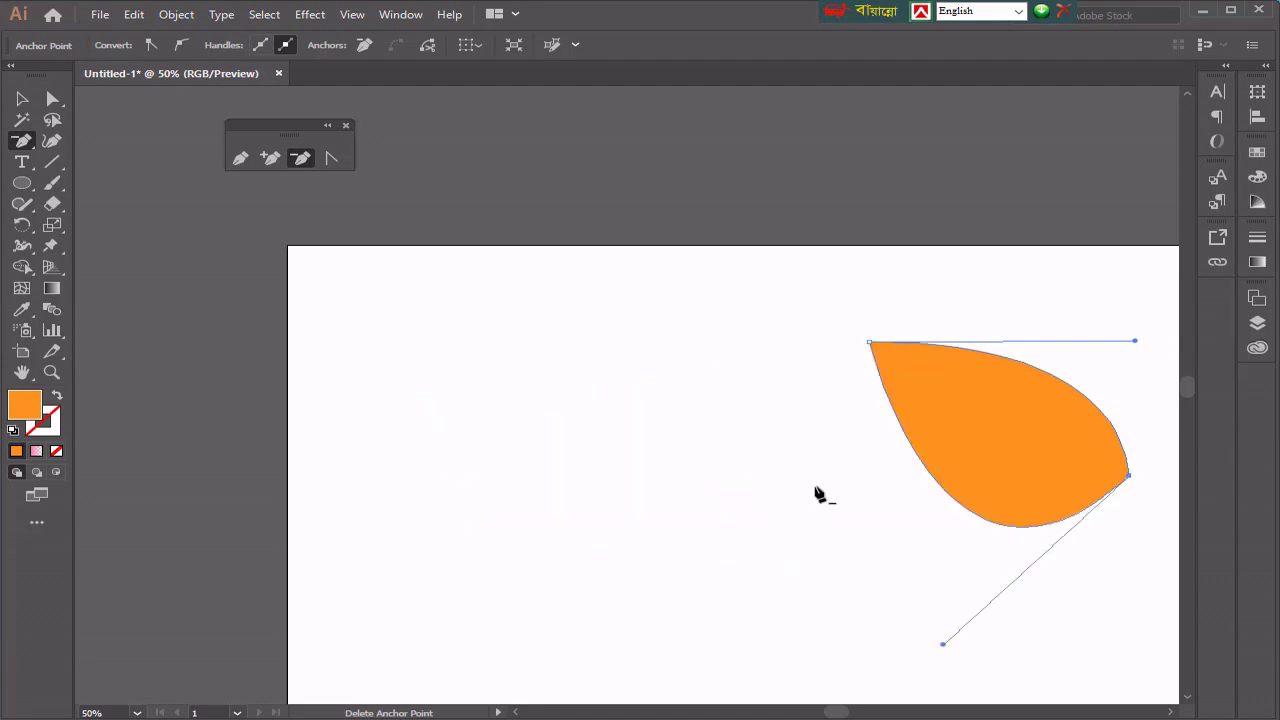
Step: Move the orange leaf shape up and left to the upper middle of the visible artboard, and deselect it
click(14, 97)
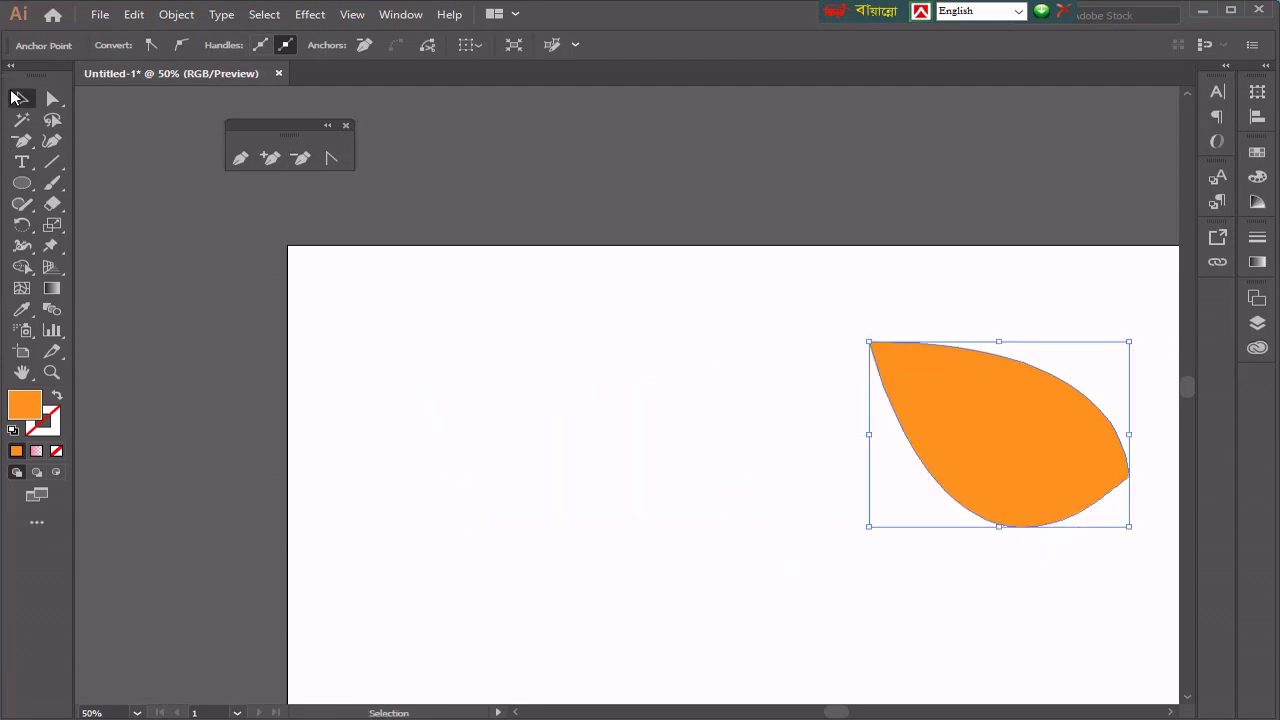
click(504, 343)
drag(1037, 408, 730, 353)
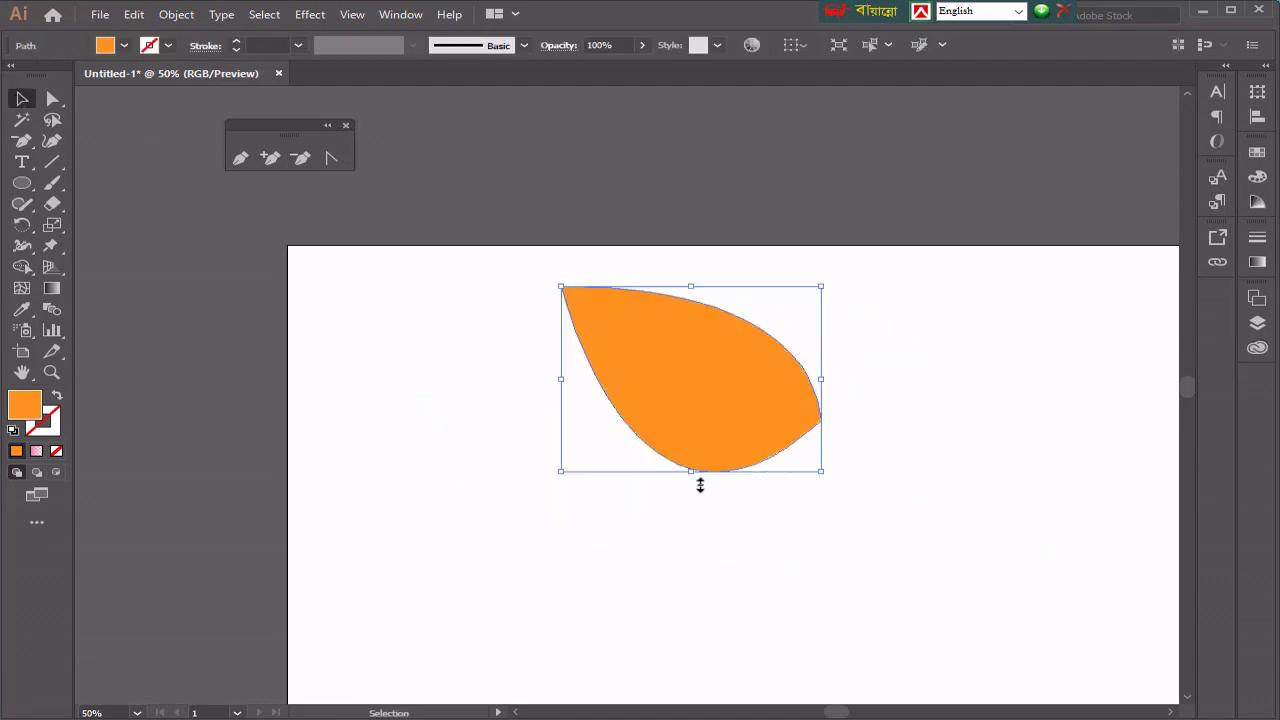
click(290, 325)
Step: Make Anchor Point the current tool of the pen group, and delete the orange leaf shape from the artboard
drag(22, 140, 104, 150)
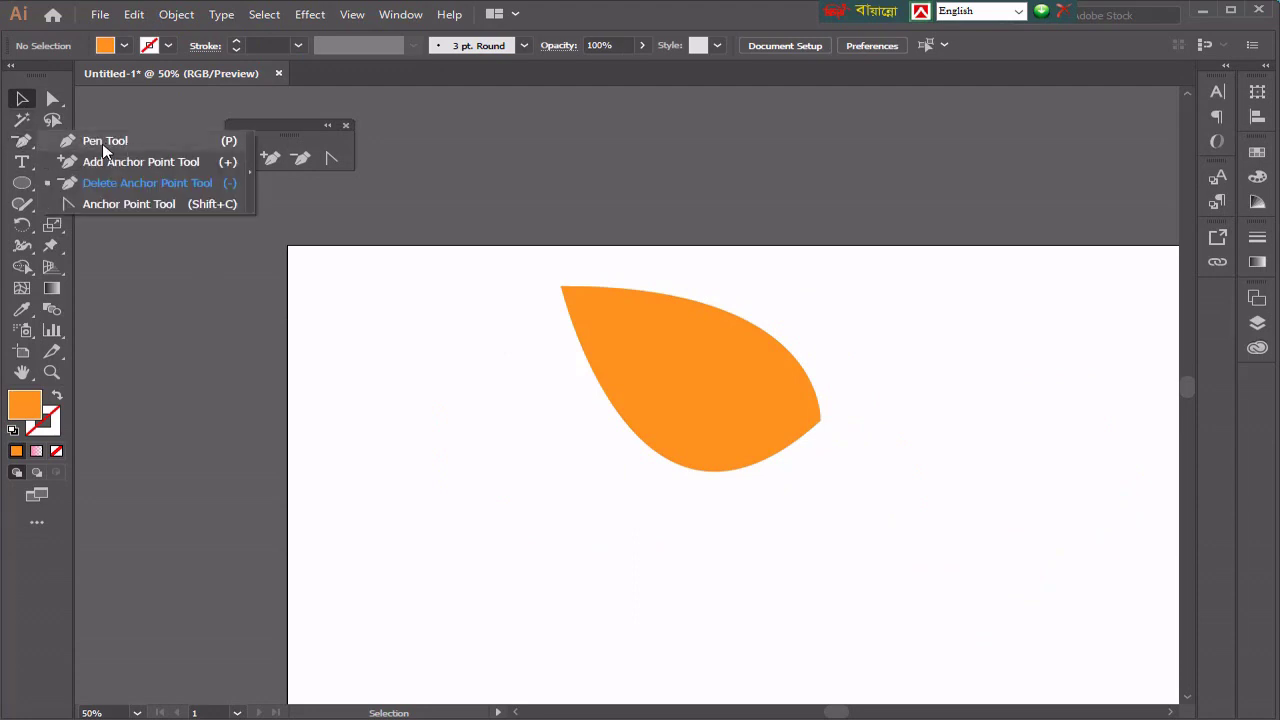
click(124, 203)
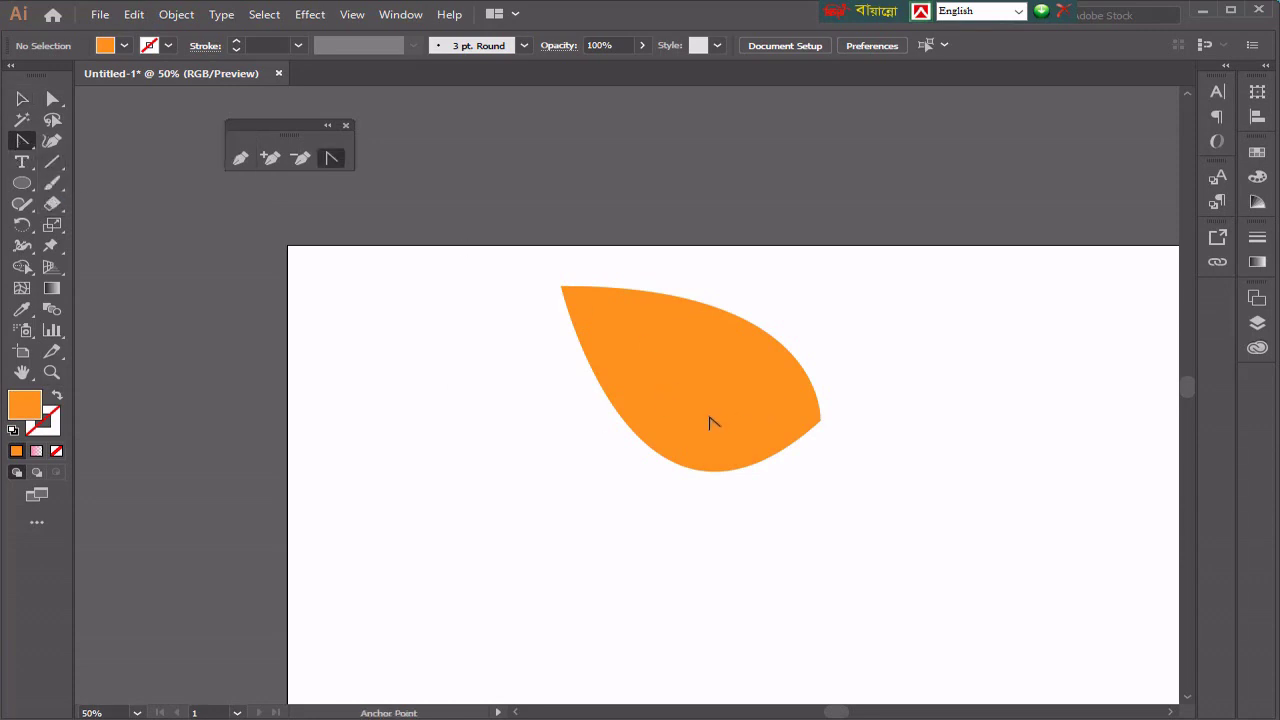
click(22, 98)
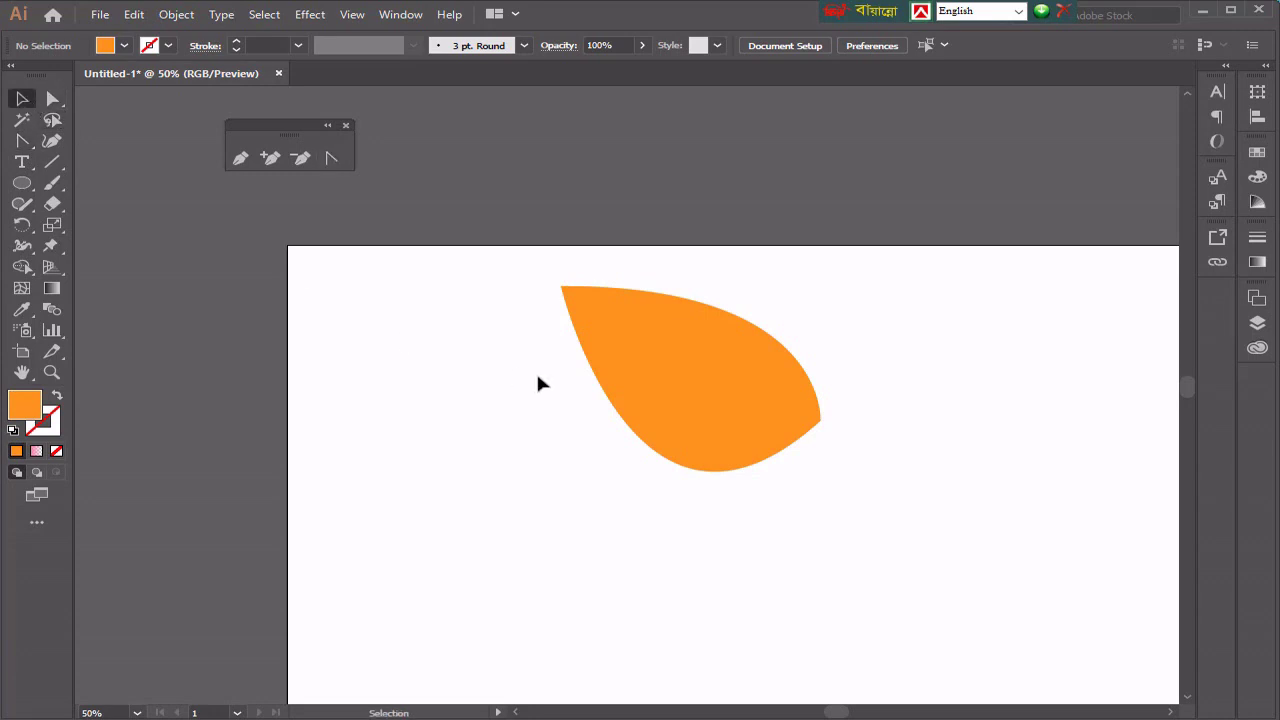
drag(712, 412, 632, 427)
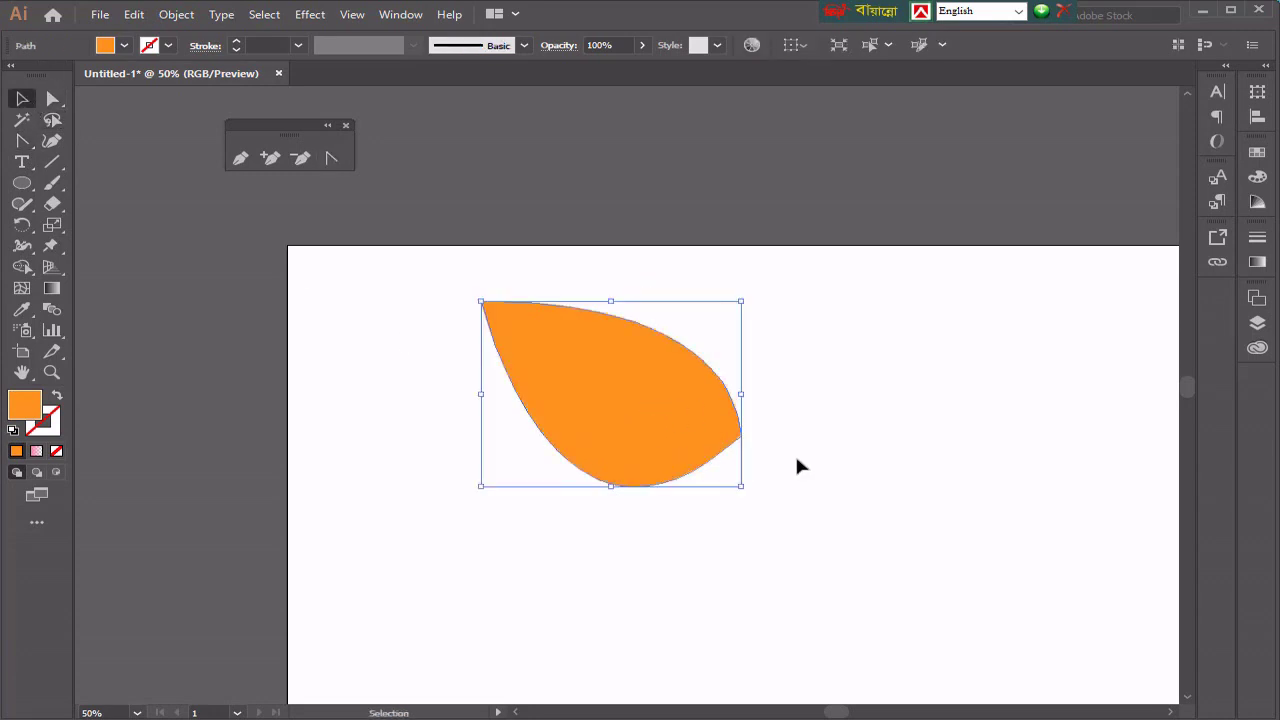
click(745, 450)
click(636, 413)
key(Delete)
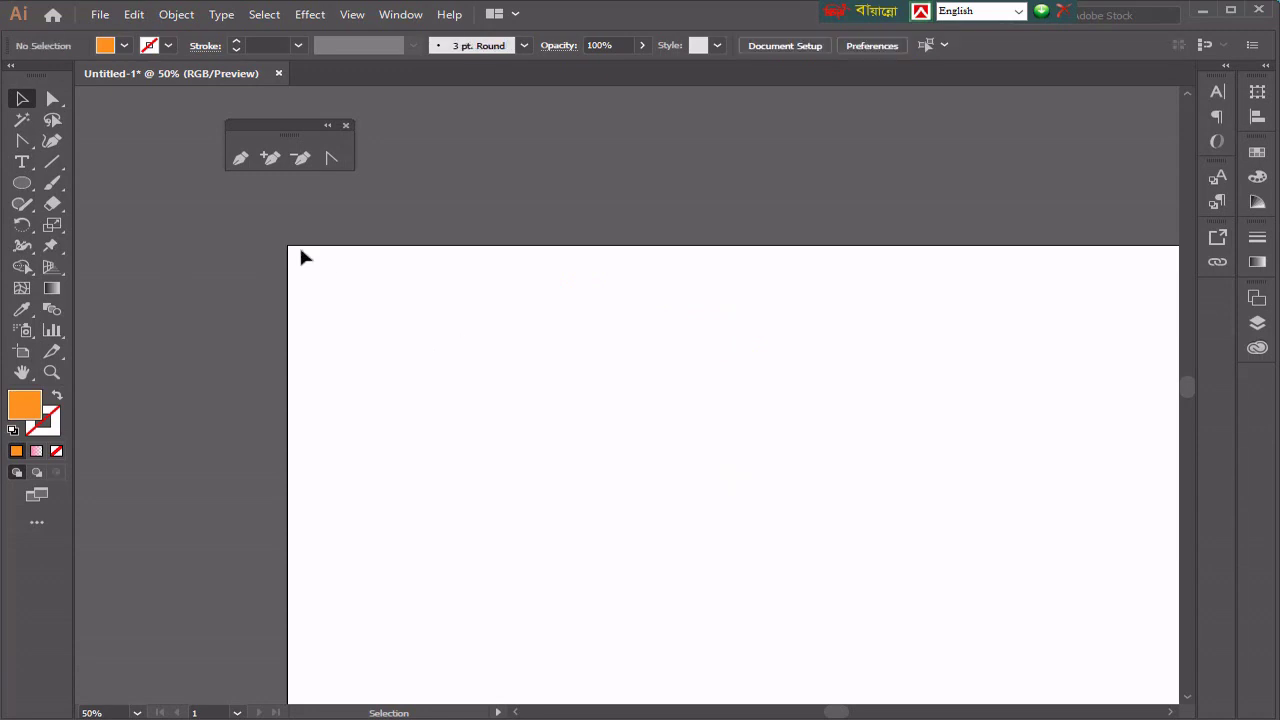
Step: Draw a slightly wide orange ellipse in the upper left part of the artboard, and deselect it
click(21, 183)
drag(478, 314, 678, 489)
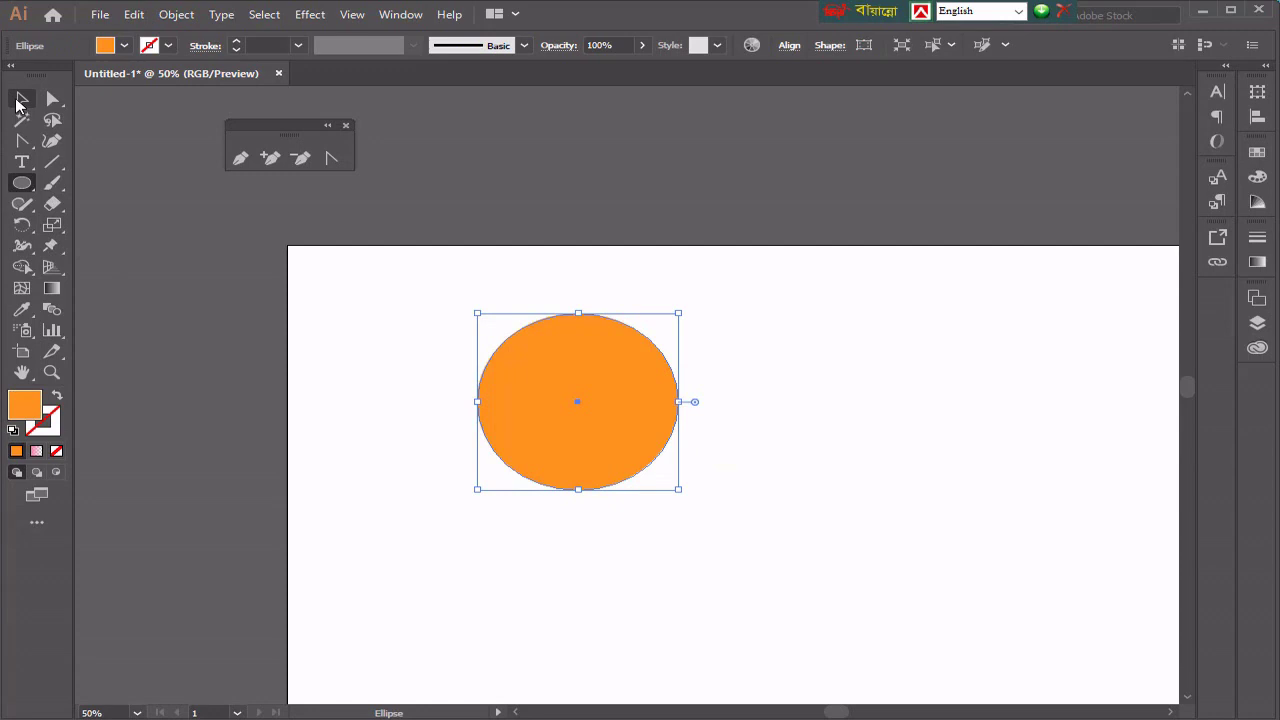
click(21, 100)
click(323, 318)
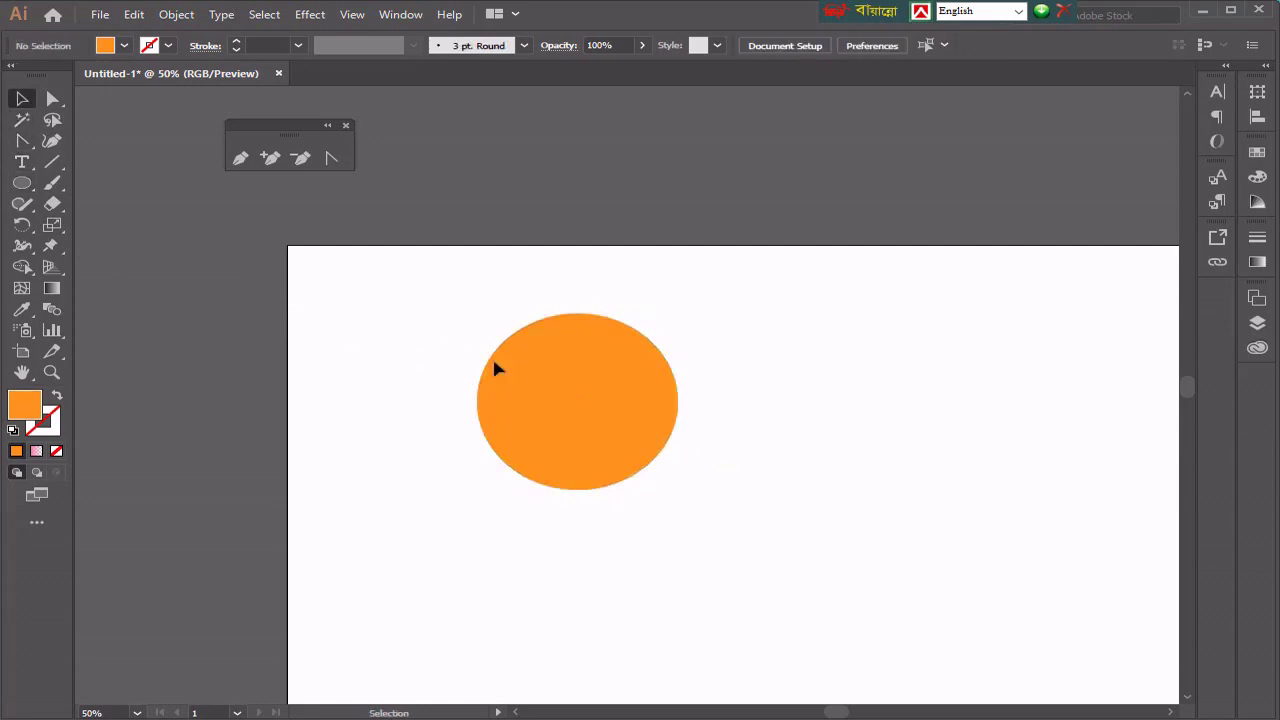
Step: Convert the ellipse's bottom and top anchors to sharp corners with the Anchor Point tool
drag(438, 312, 663, 509)
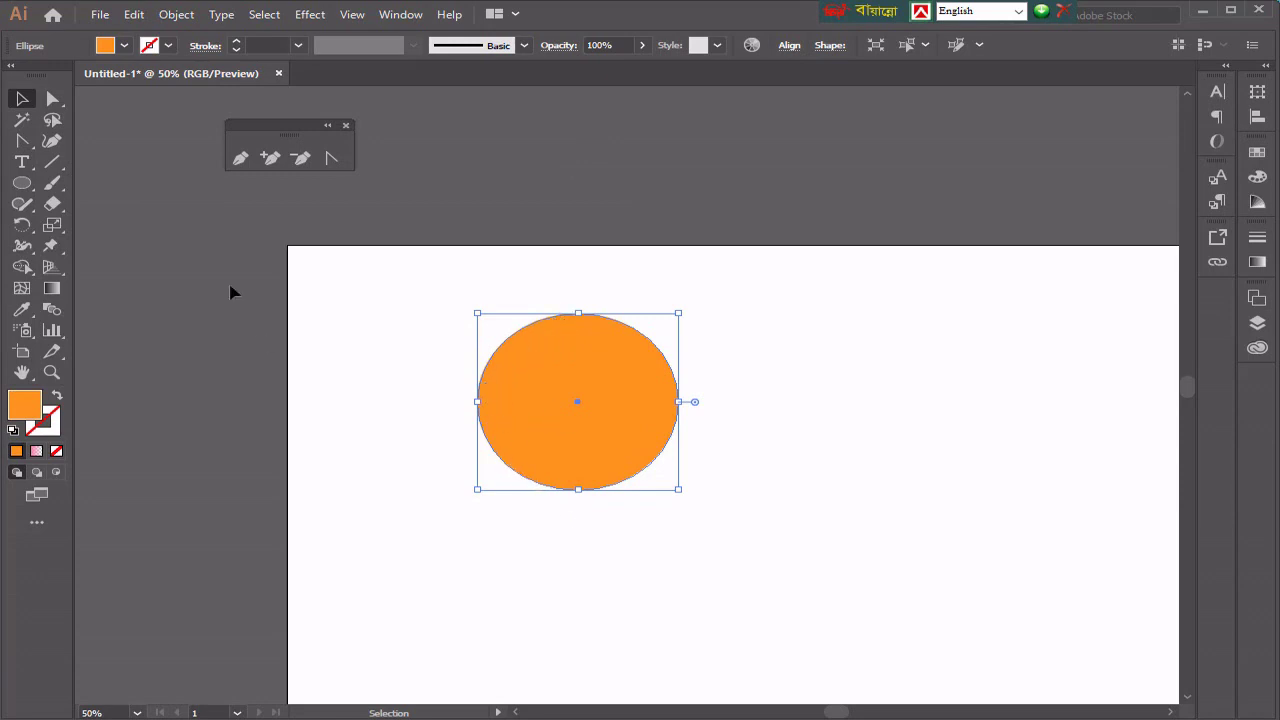
click(23, 145)
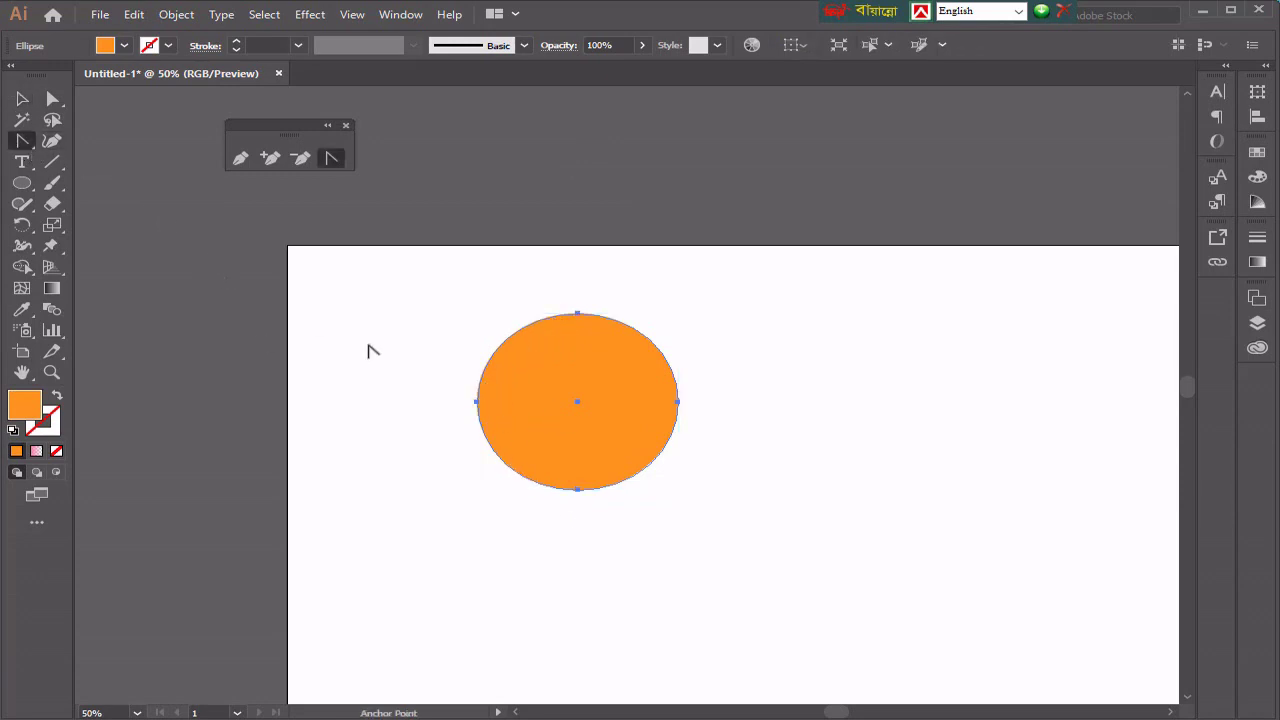
click(579, 491)
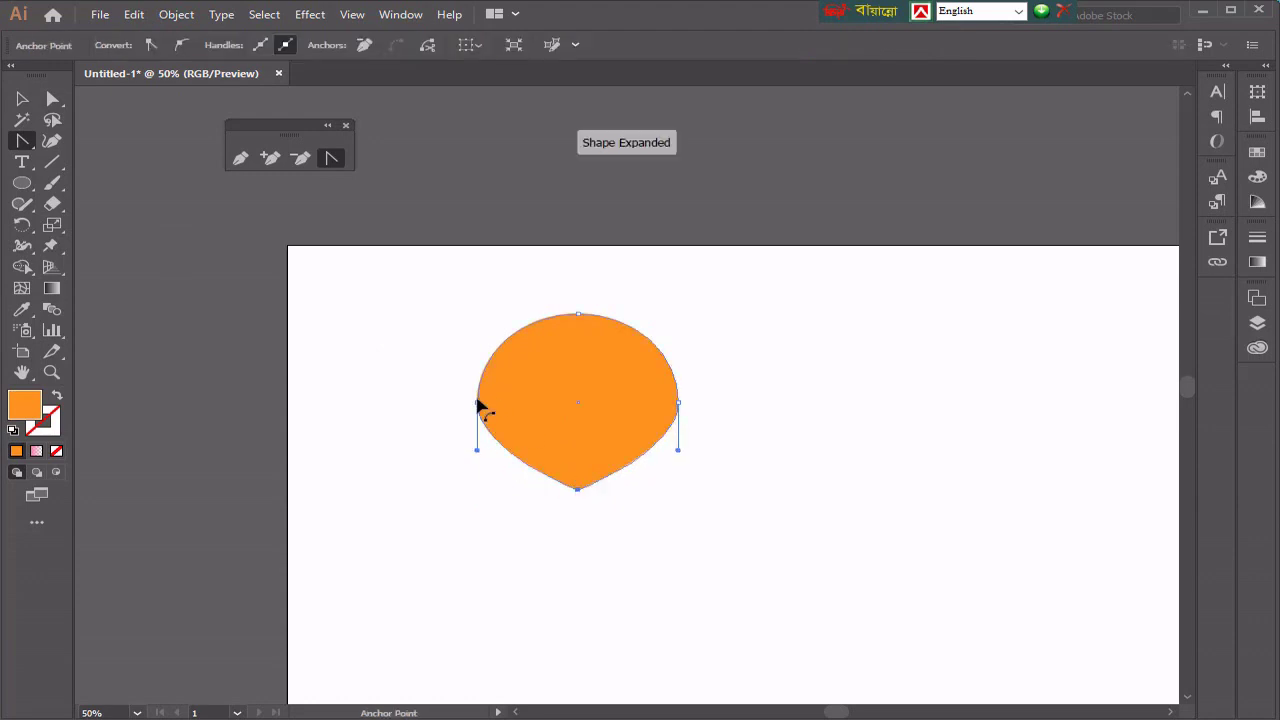
click(577, 315)
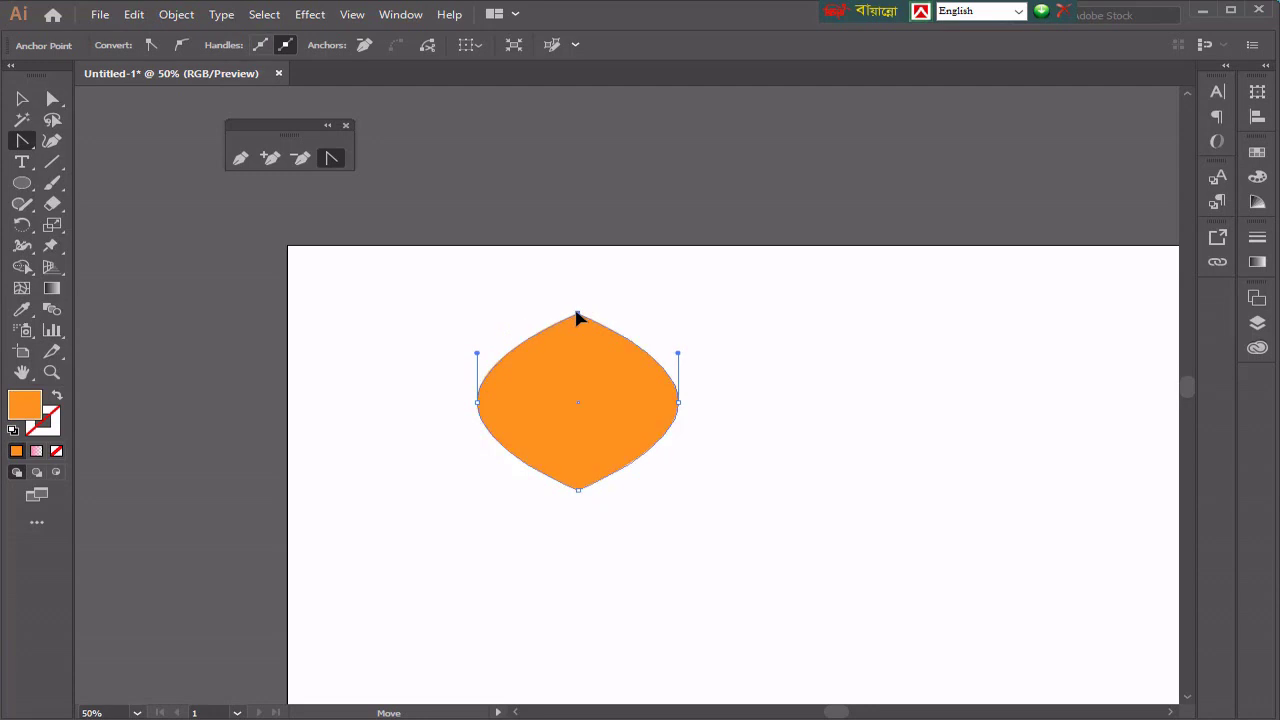
click(18, 100)
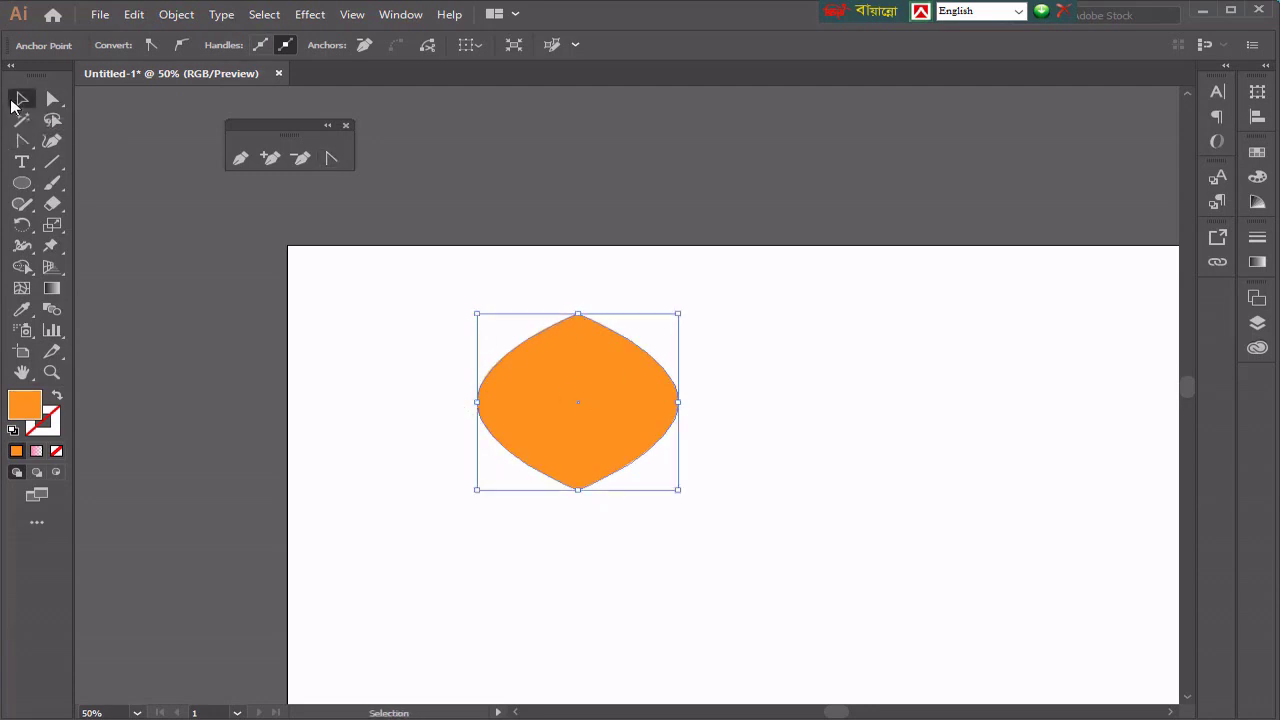
click(315, 341)
Step: Narrow the pointed shape symmetrically about its centre to form a slim upright leaf
click(634, 408)
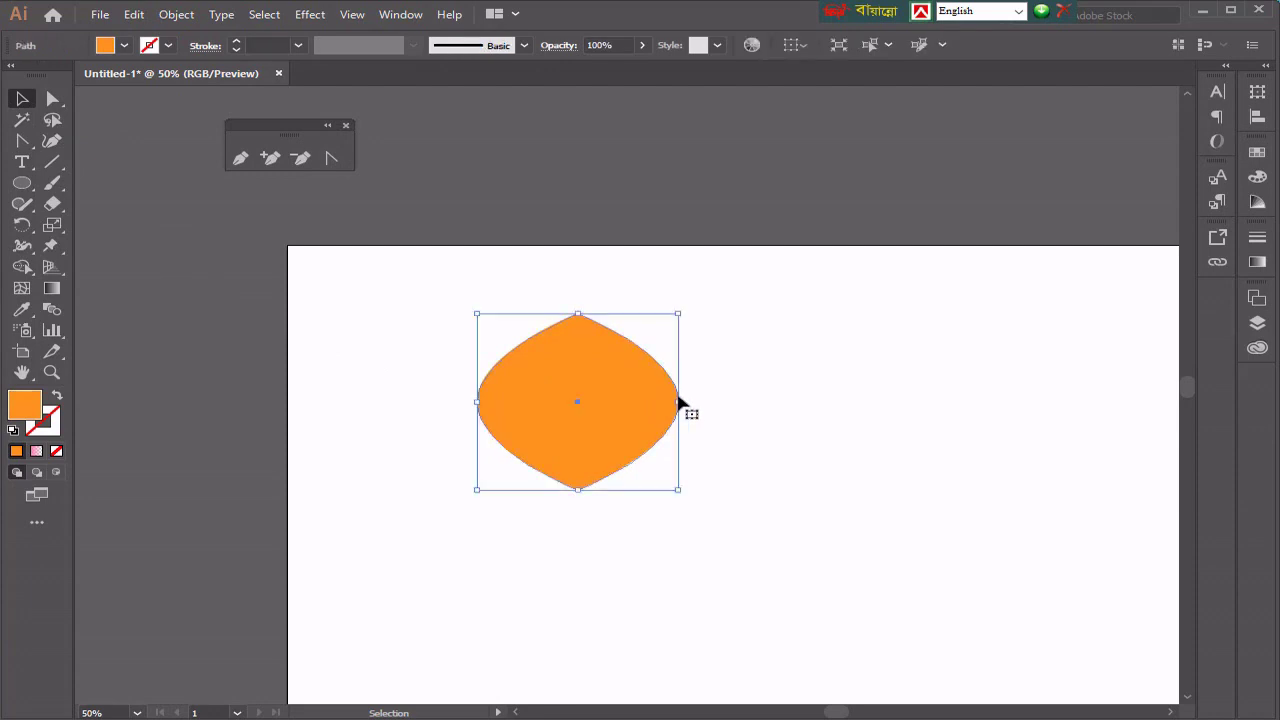
drag(676, 401, 635, 401)
click(703, 417)
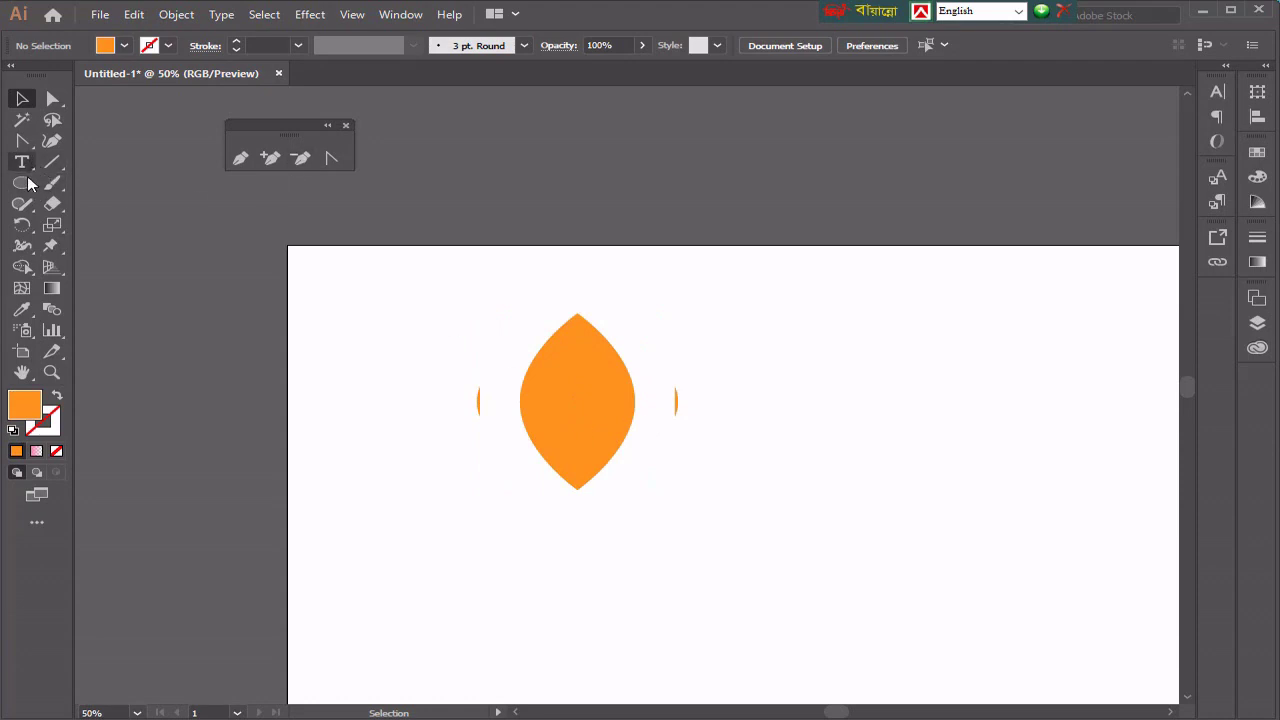
Step: Draw a thin vertical rectangle down the middle of the leaf, and fill it with white
drag(15, 190, 110, 183)
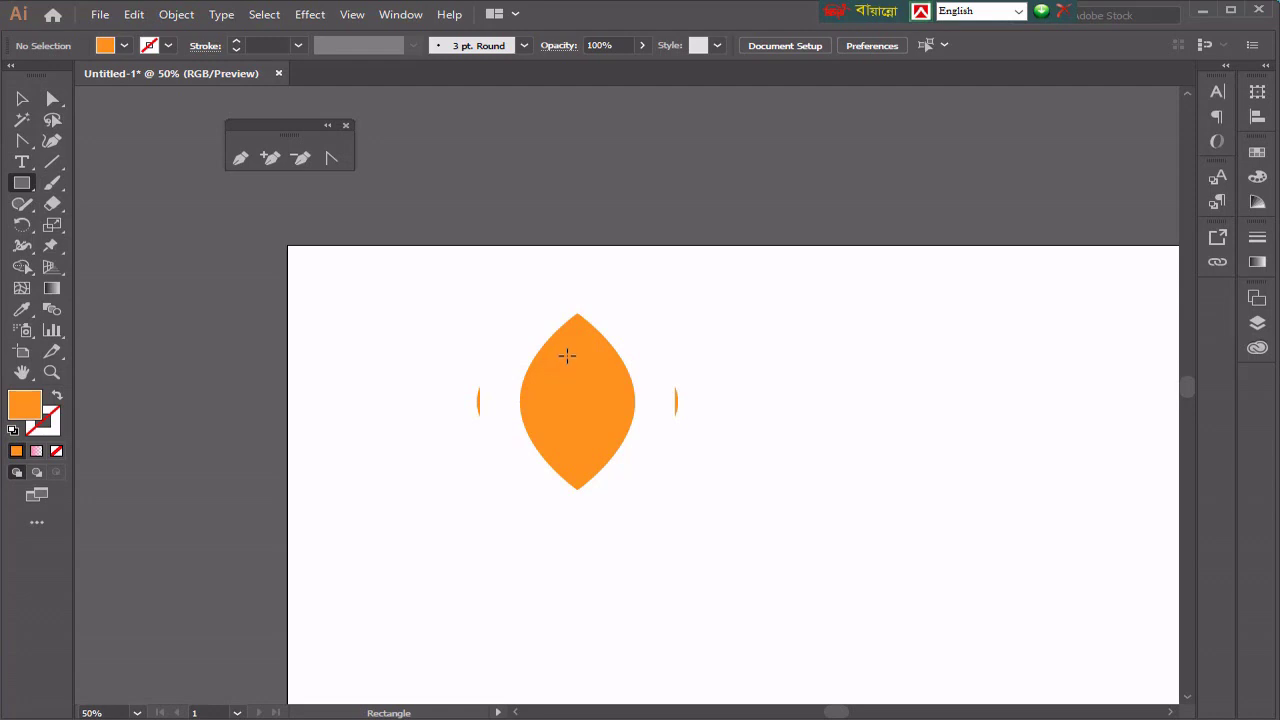
drag(568, 378, 571, 481)
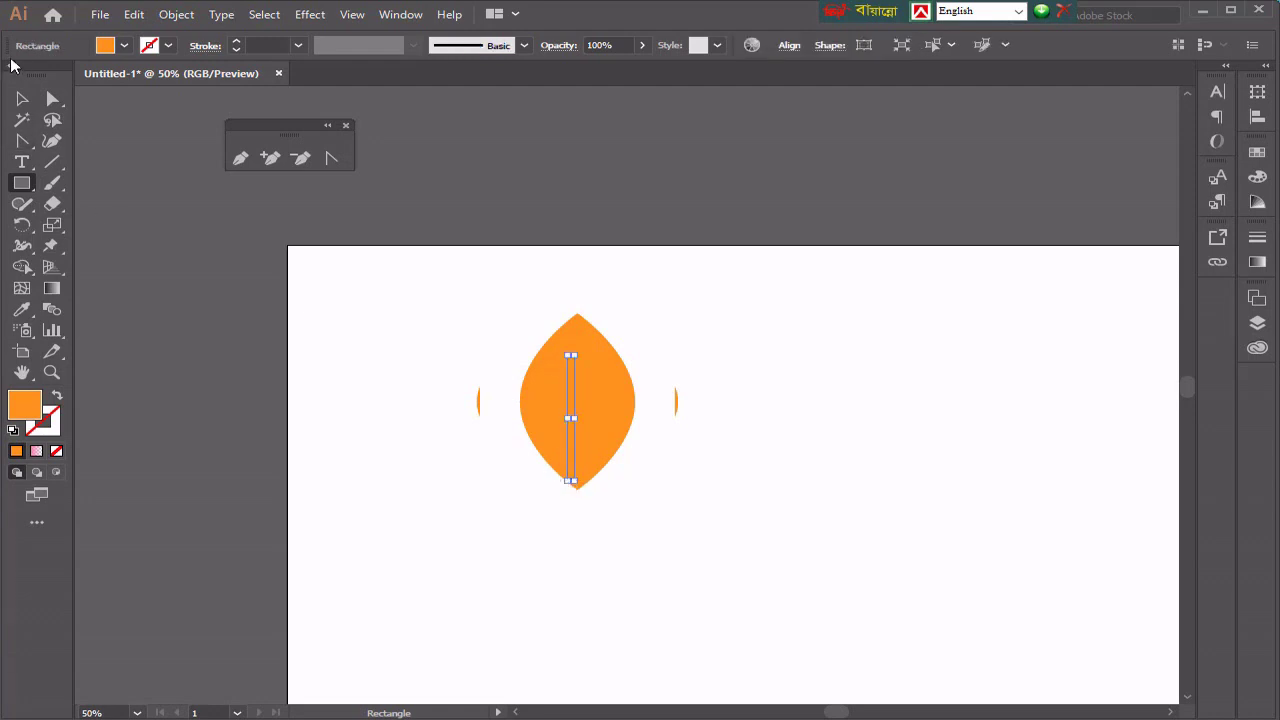
click(116, 47)
click(42, 75)
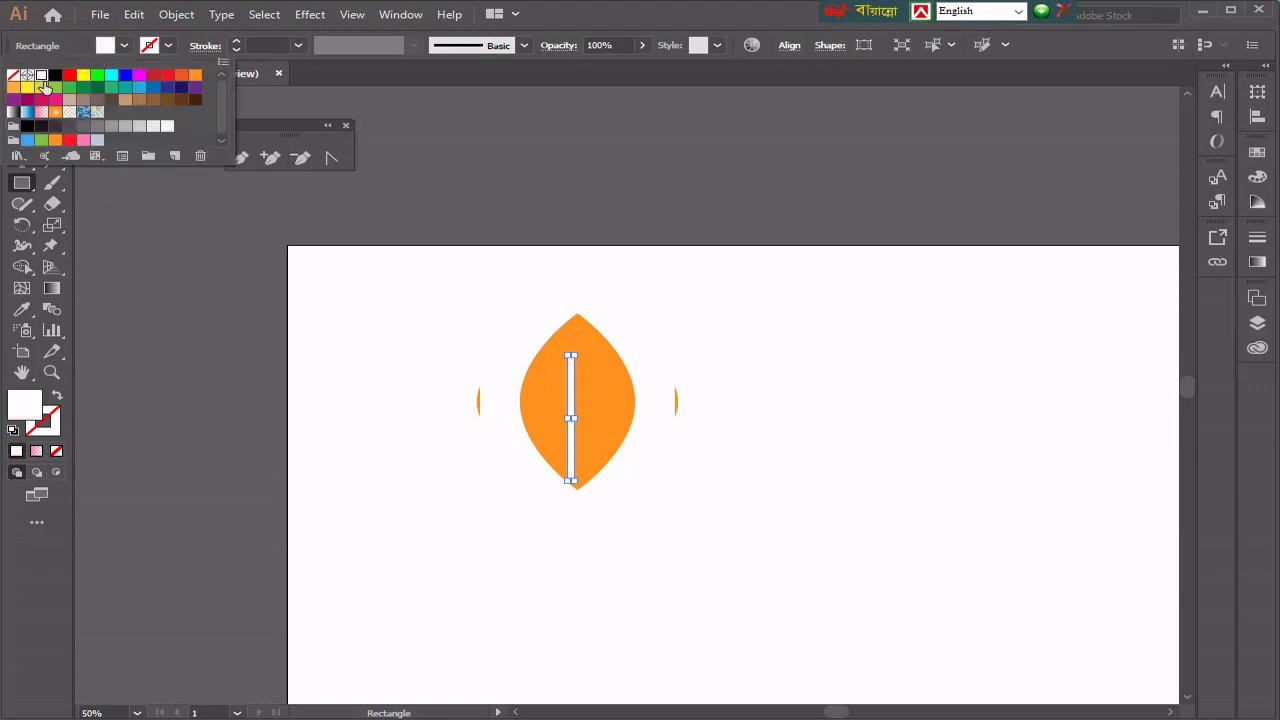
key(Escape)
key(v)
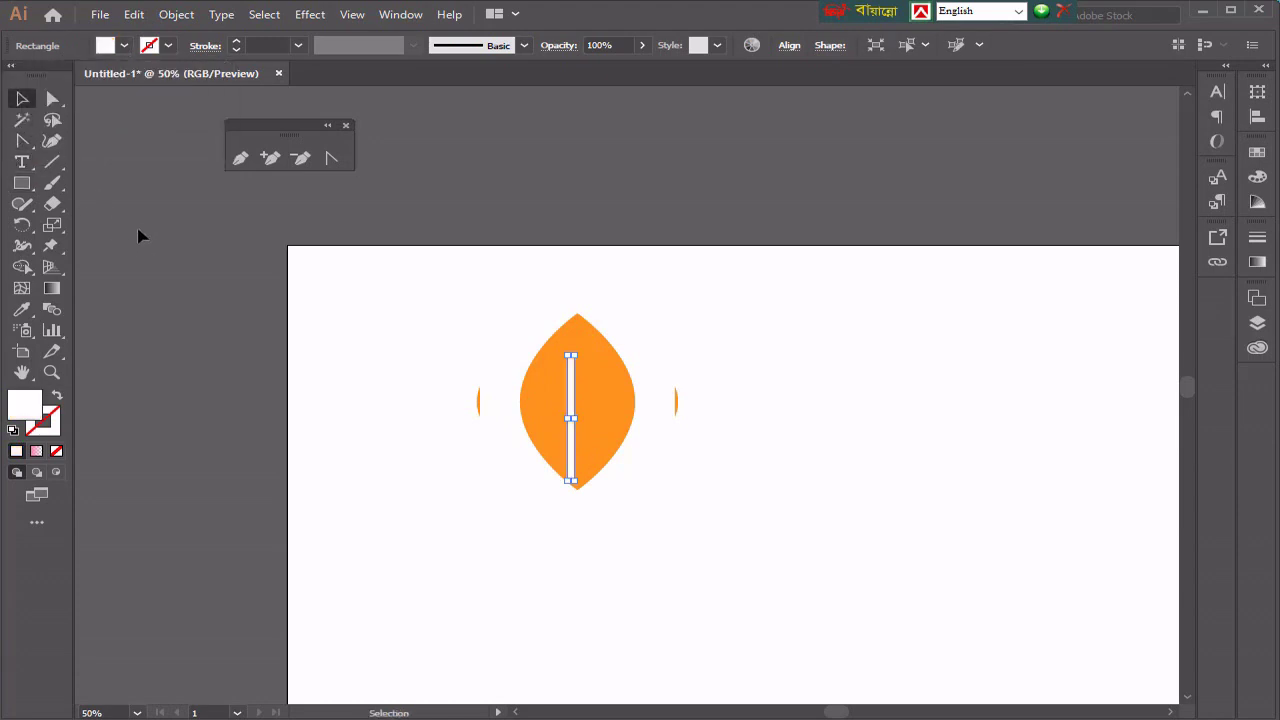
click(393, 364)
Step: Make the white rectangle thinner, and centre it horizontally on the leaf as a midrib
scroll(550, 430, up, 3)
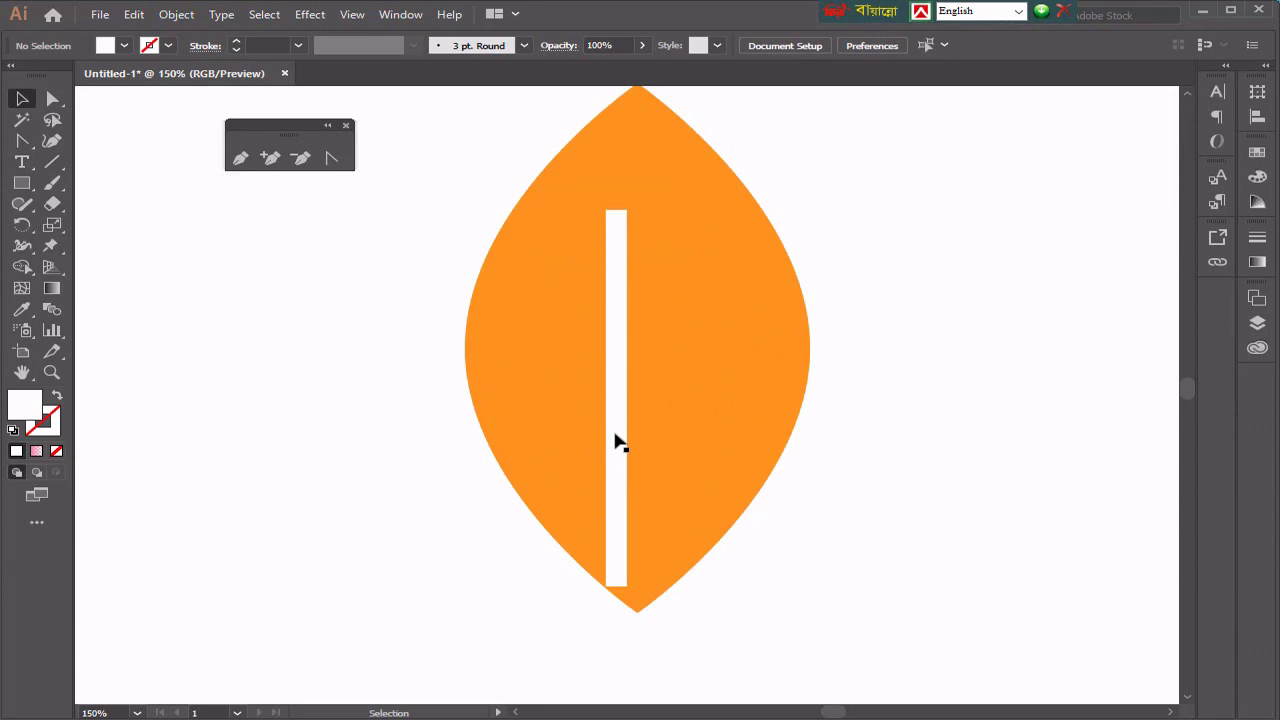
drag(617, 441, 640, 442)
drag(646, 587, 633, 587)
click(757, 580)
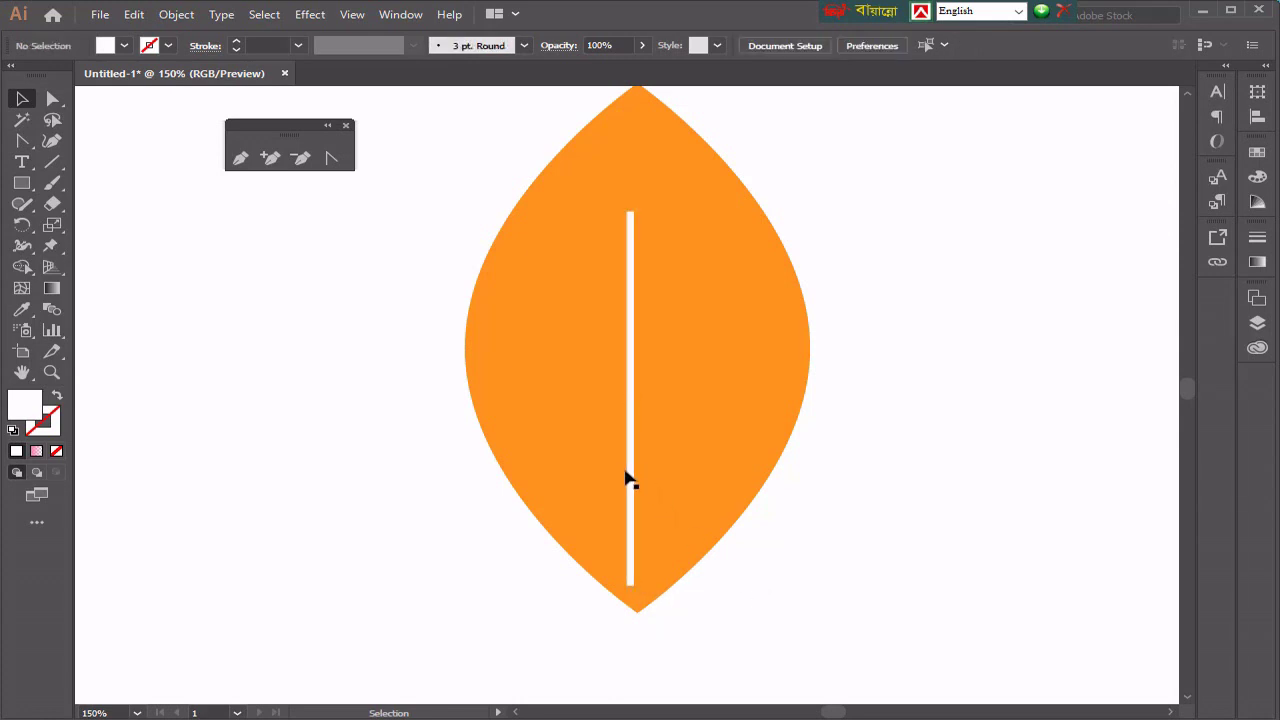
click(634, 483)
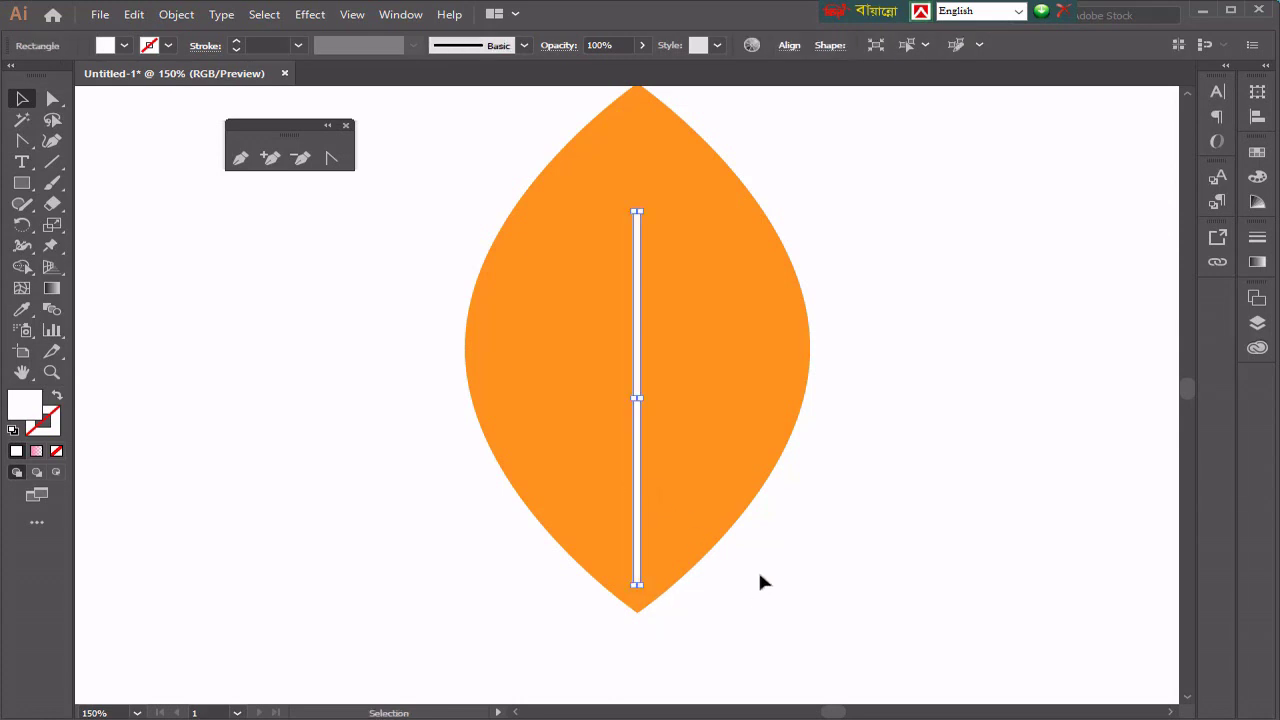
click(762, 578)
Step: Group the orange leaf and its white midrib into one object, and deselect it
scroll(631, 454, down, 2)
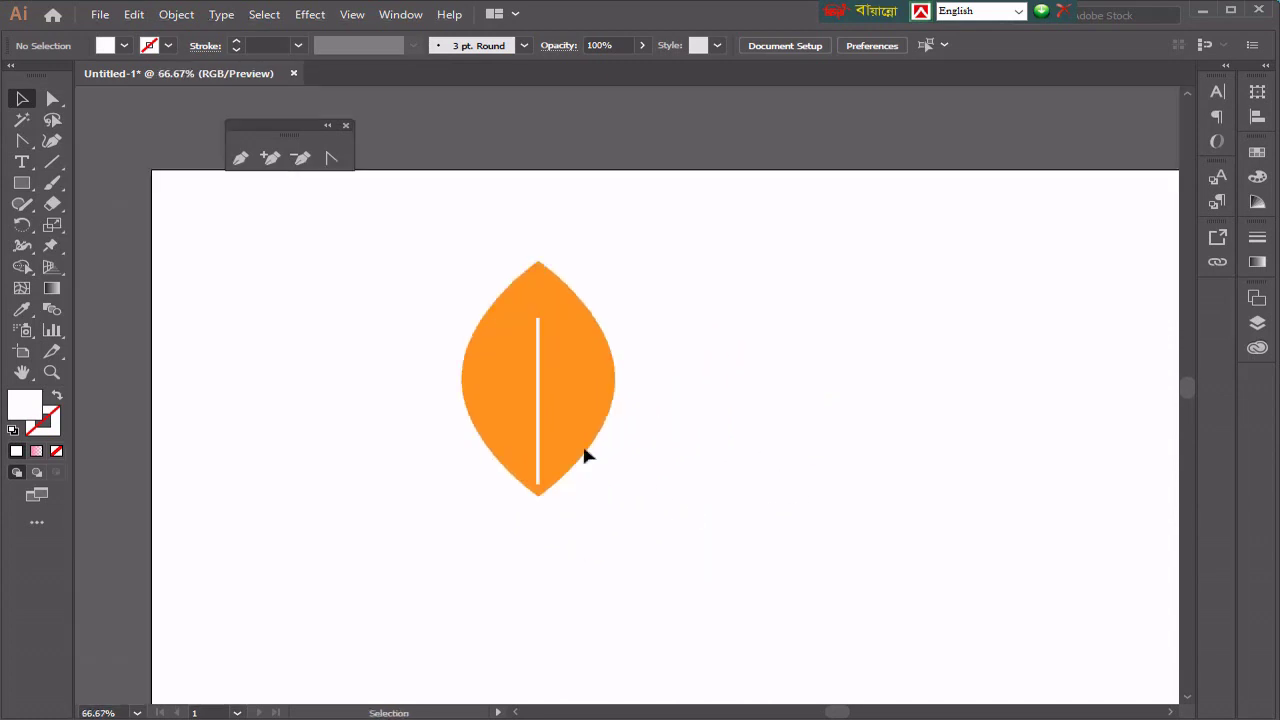
drag(314, 280, 760, 525)
click(761, 525)
drag(545, 388, 636, 466)
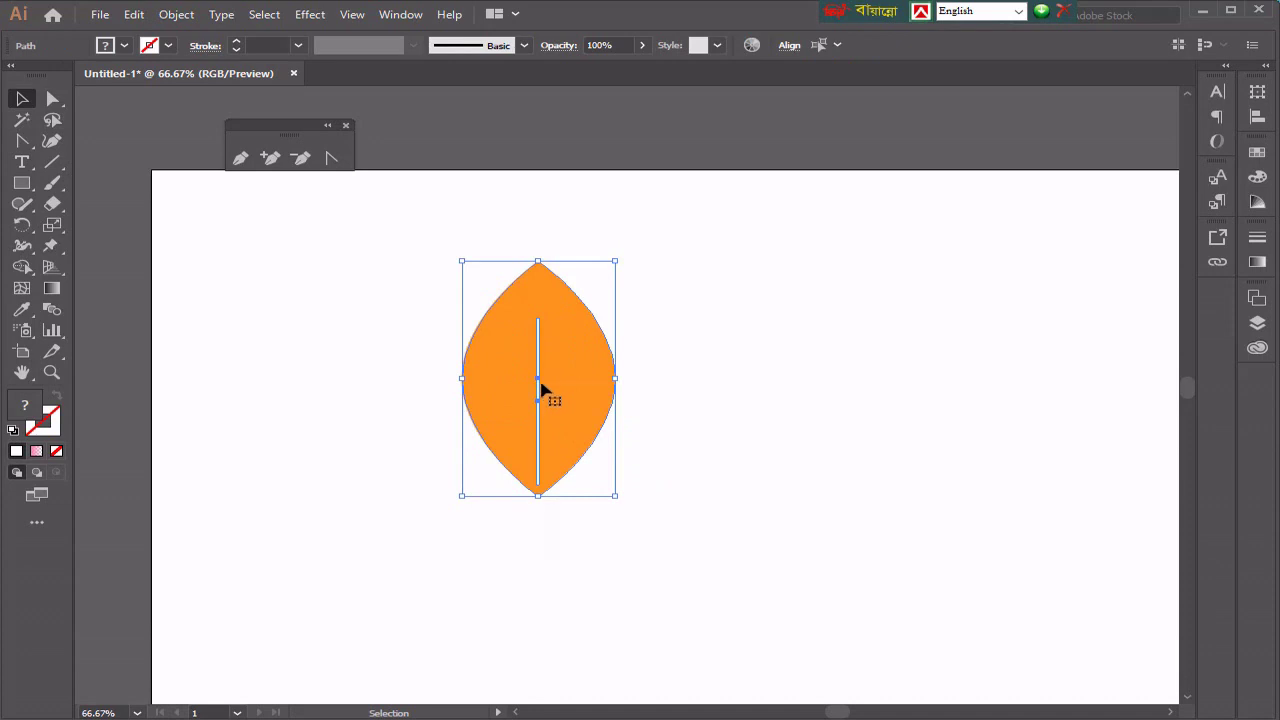
right_click(543, 390)
click(607, 492)
click(697, 397)
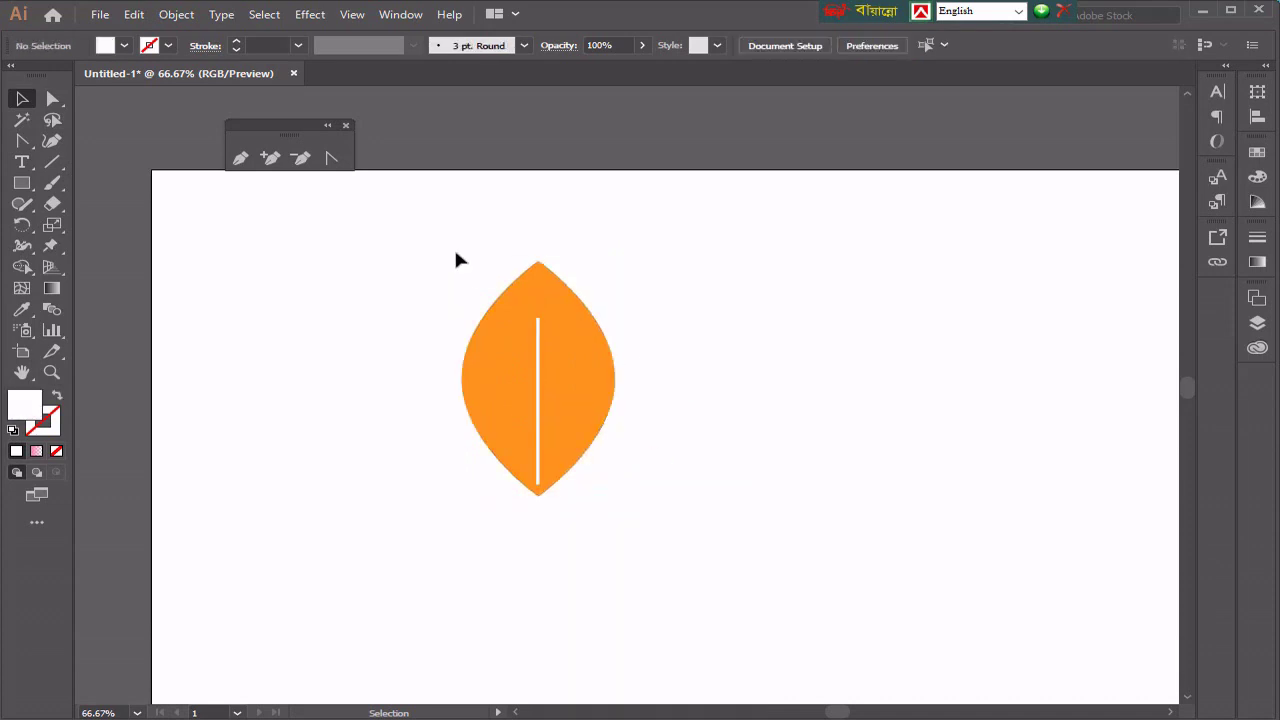
Step: Delete the grouped leaf from the artboard
drag(455, 260, 668, 460)
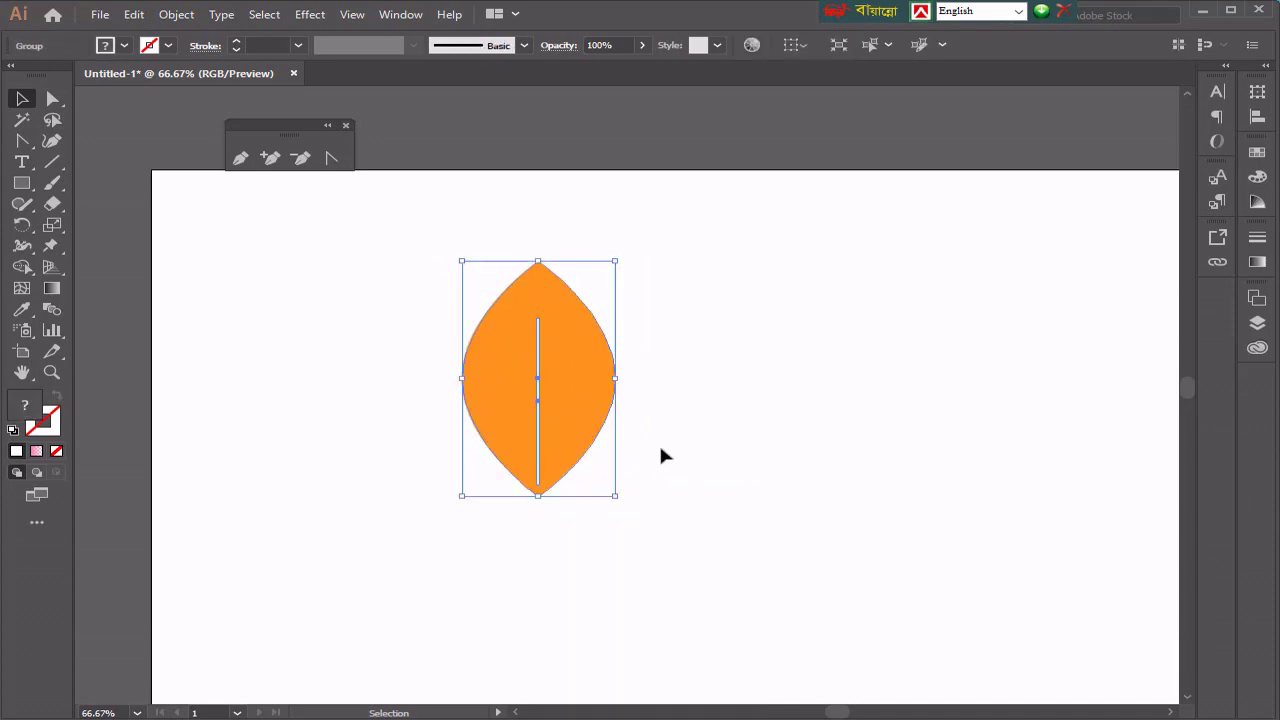
key(Delete)
Step: Draw a large ellipse on the empty artboard, fill it with dark blue, and deselect it
key(y)
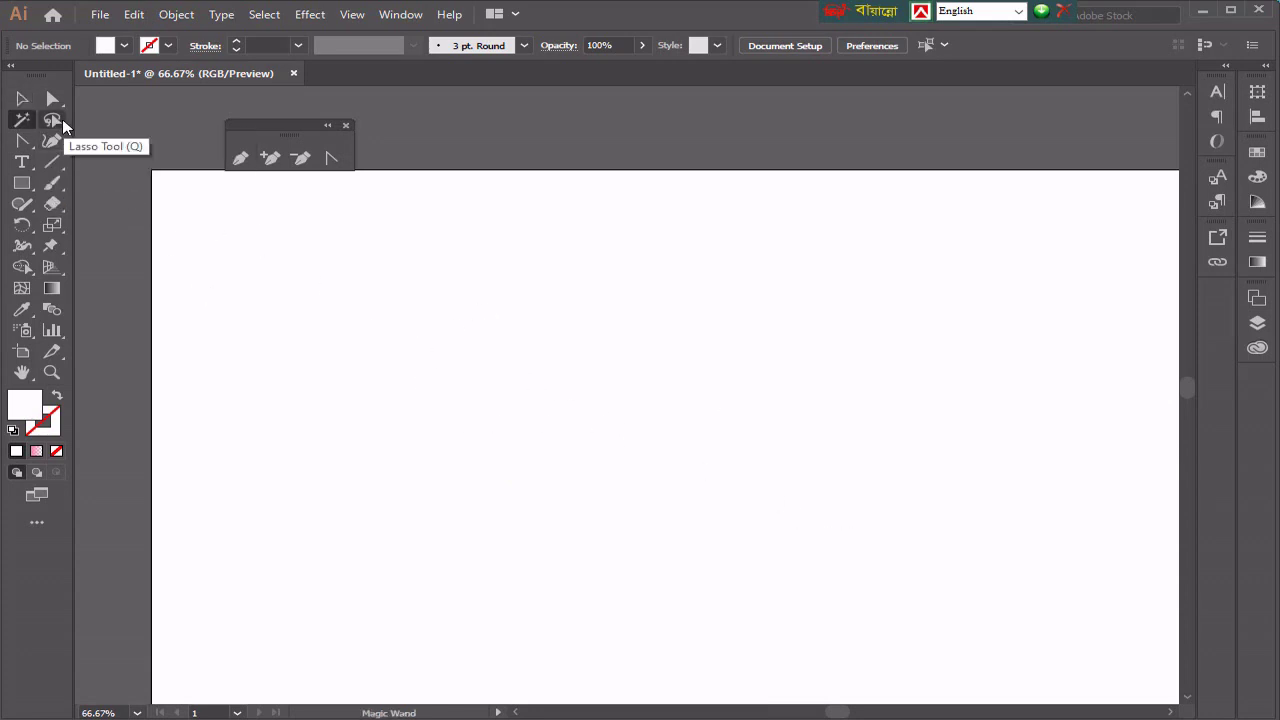
click(21, 182)
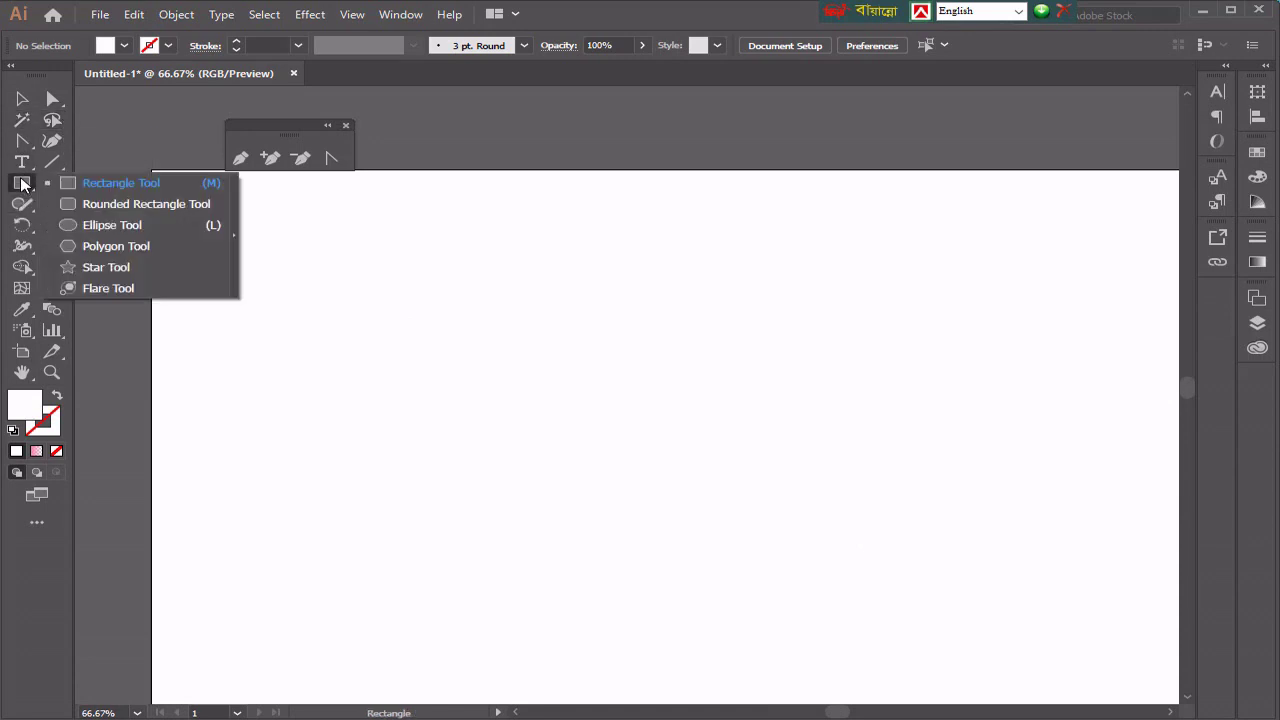
click(100, 224)
drag(340, 265, 634, 523)
click(124, 45)
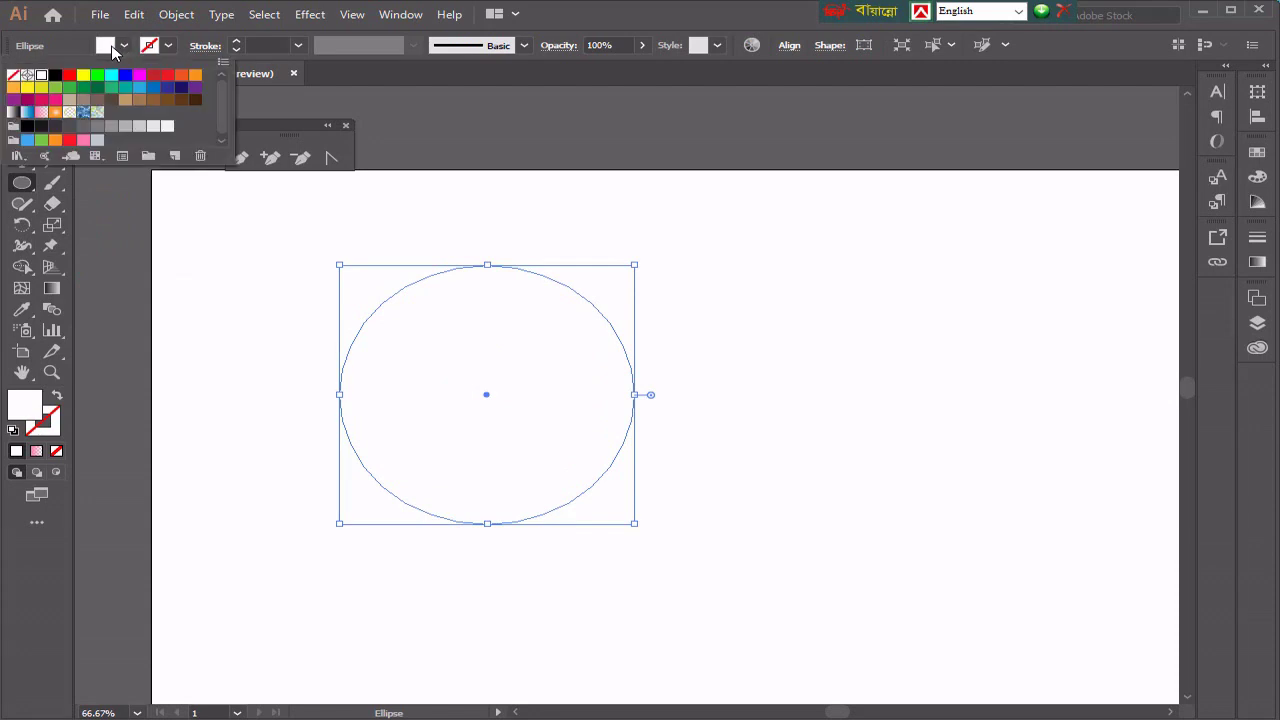
click(176, 101)
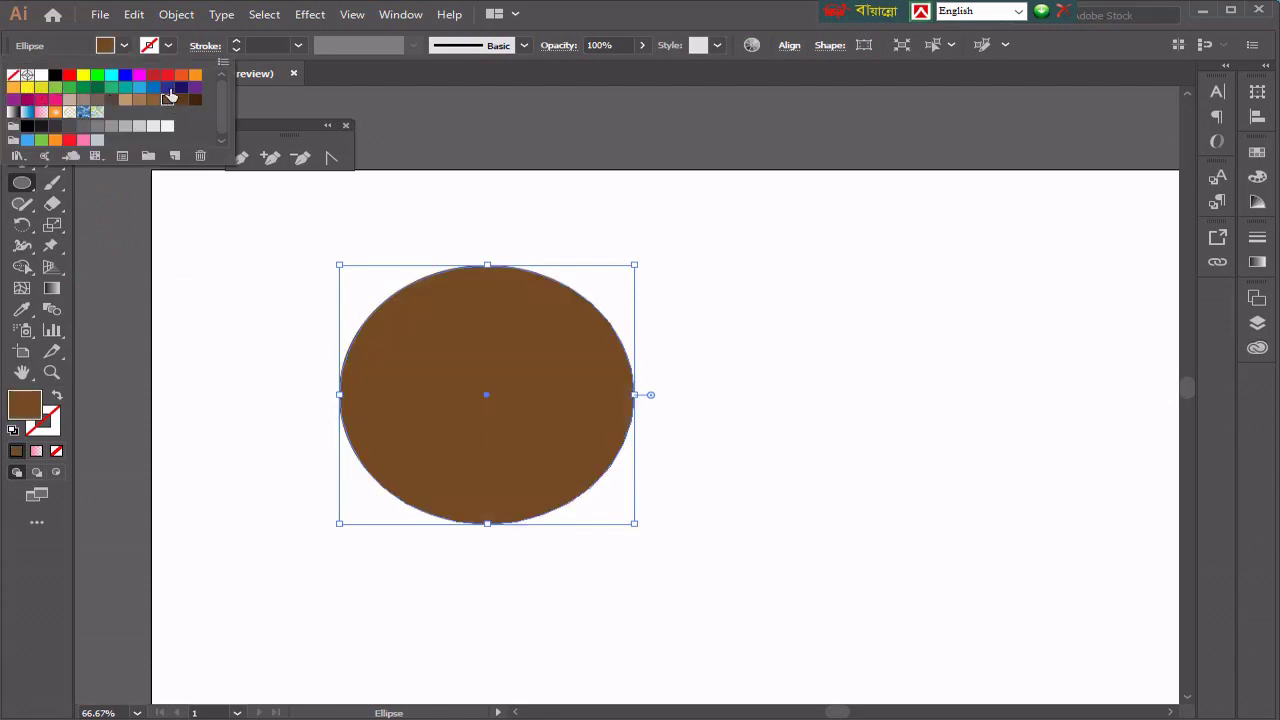
click(167, 87)
click(280, 217)
click(271, 222)
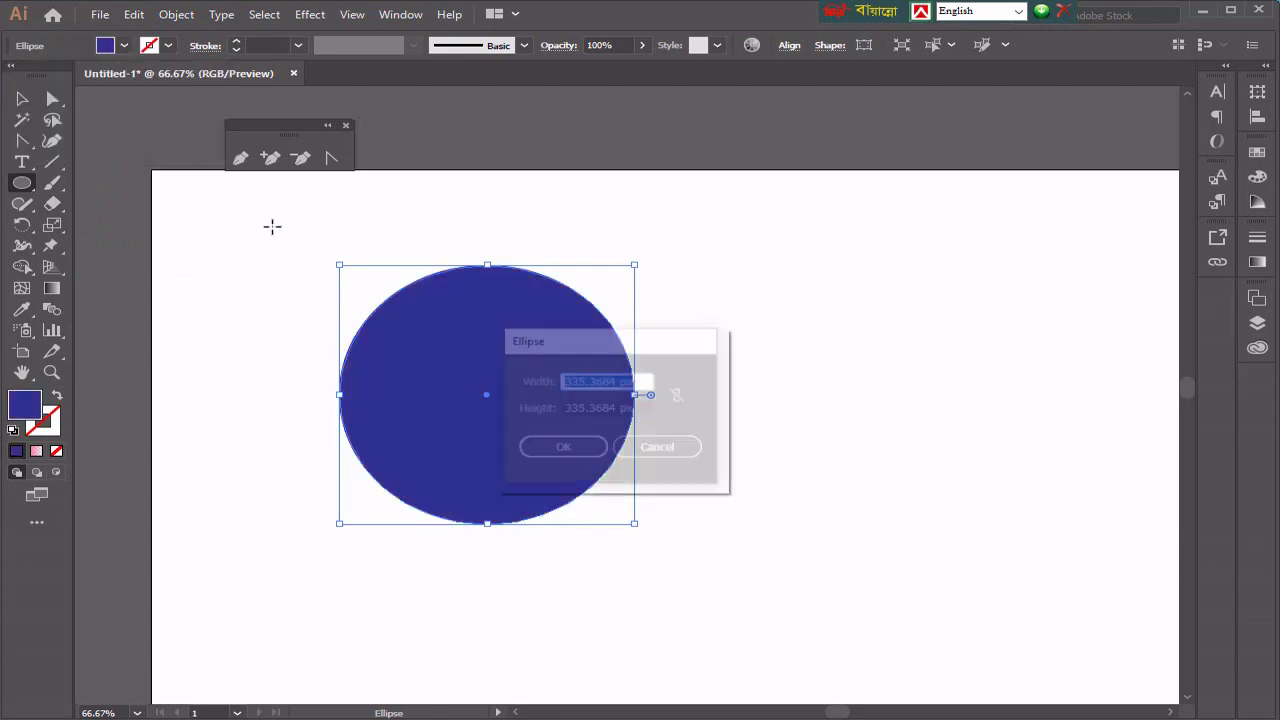
click(675, 450)
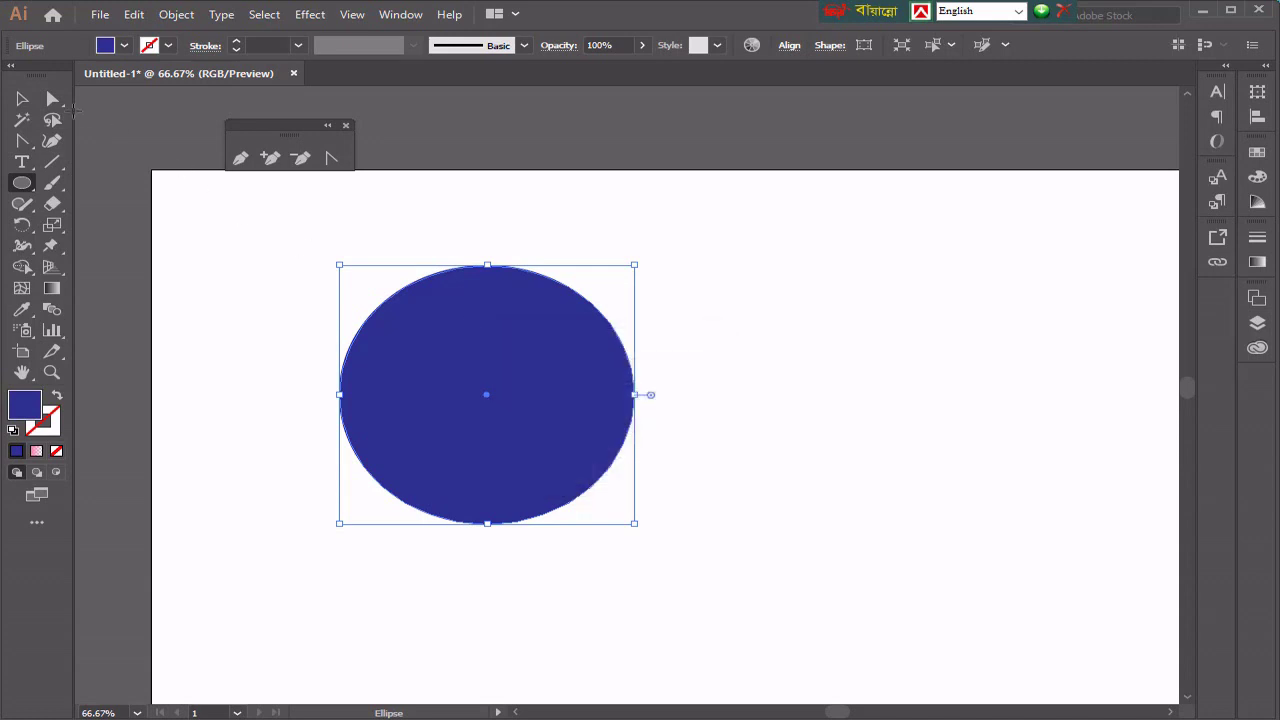
click(22, 100)
click(425, 272)
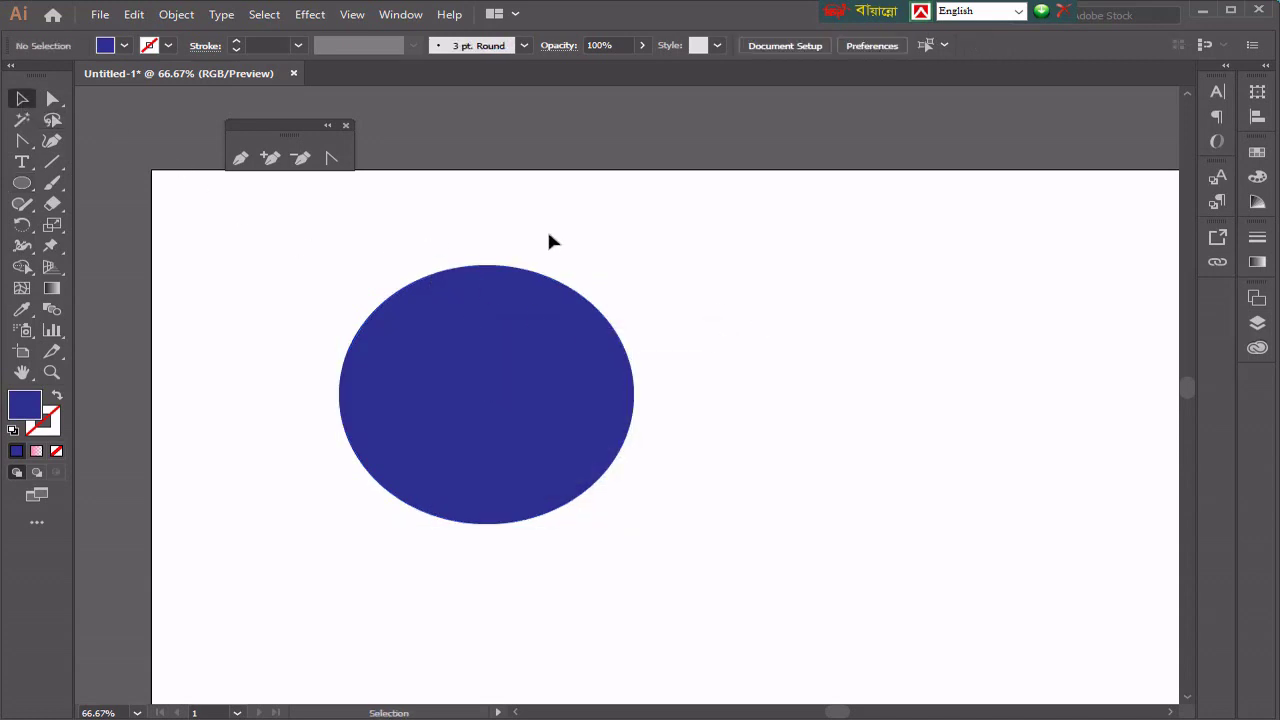
Step: Use the Lasso tool to select the ellipse's left anchor point, lasso again from above its top edge, and clear the selection
click(52, 121)
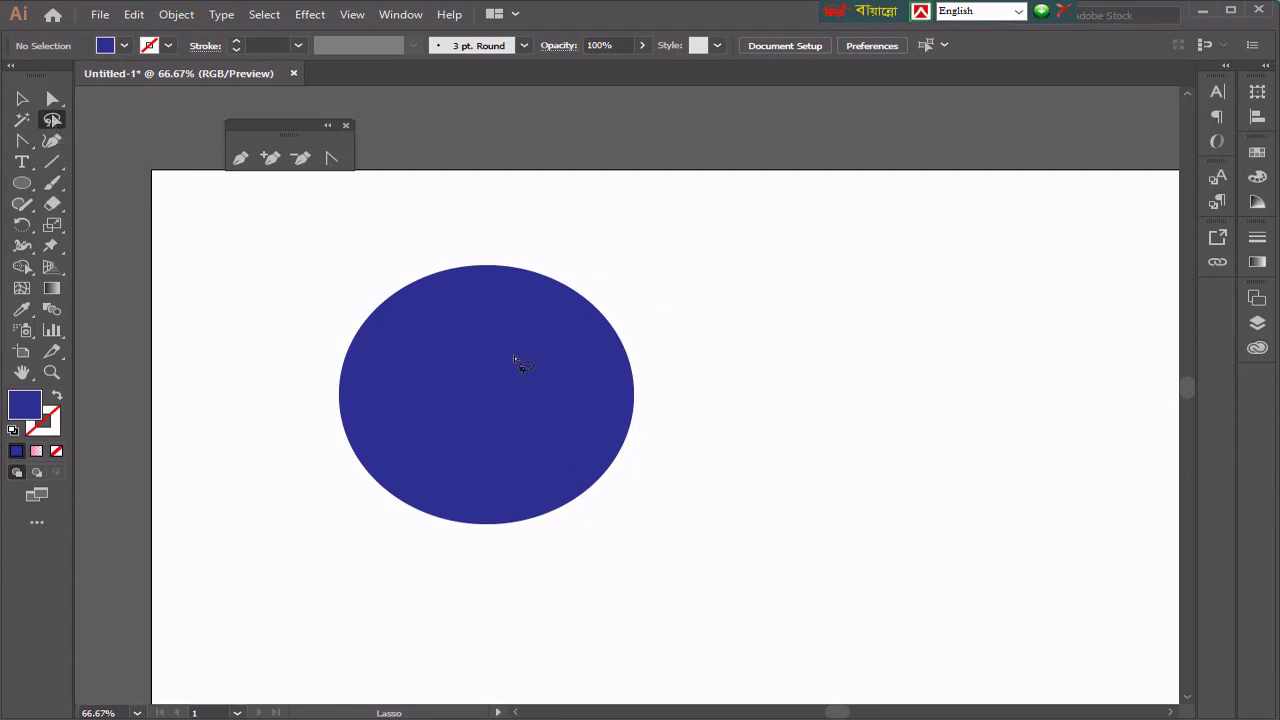
mouse_move(278, 352)
mouse_down()
mouse_move(400, 443)
mouse_move(273, 452)
mouse_move(266, 410)
mouse_up()
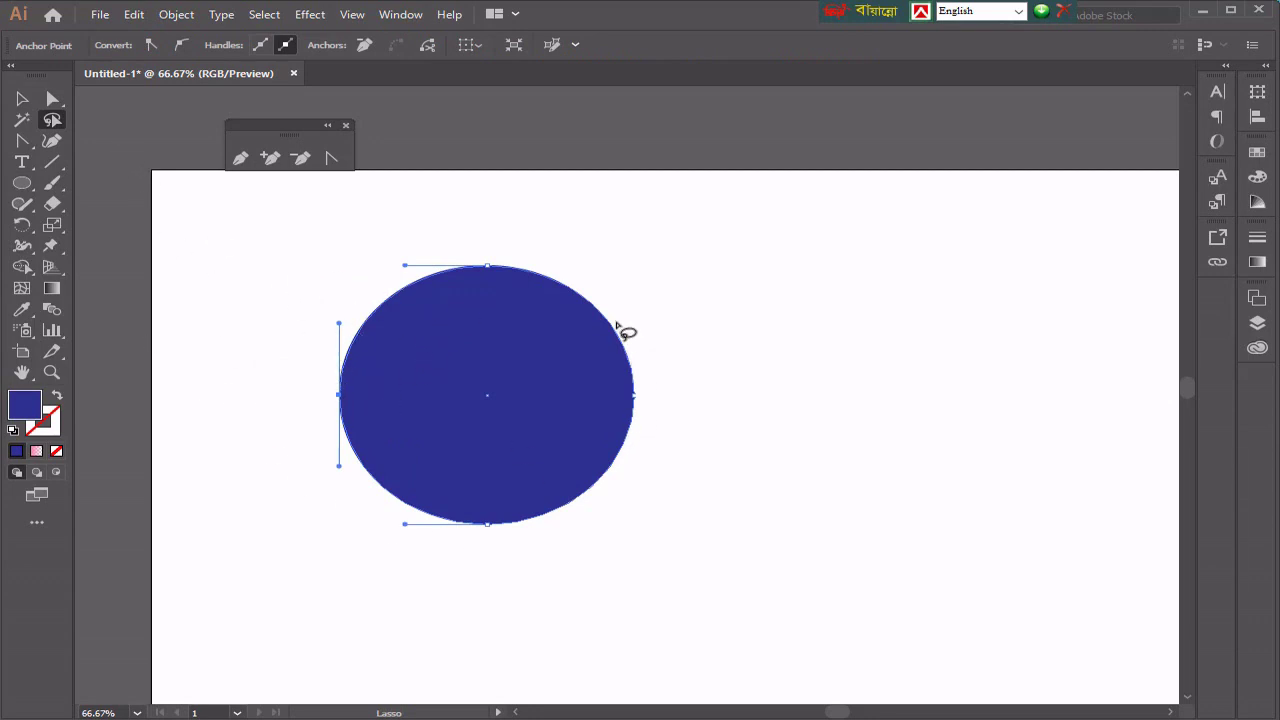
mouse_move(418, 226)
mouse_down()
mouse_move(263, 482)
mouse_move(694, 251)
mouse_move(531, 263)
mouse_up()
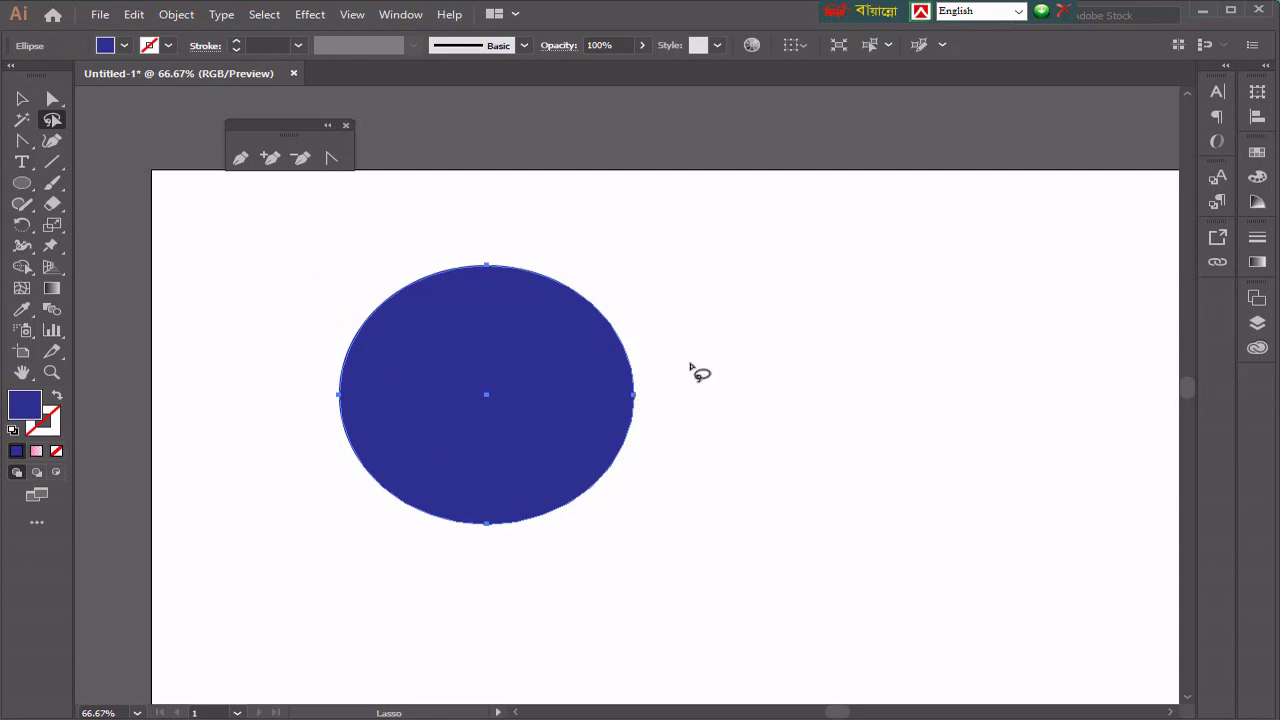
click(488, 267)
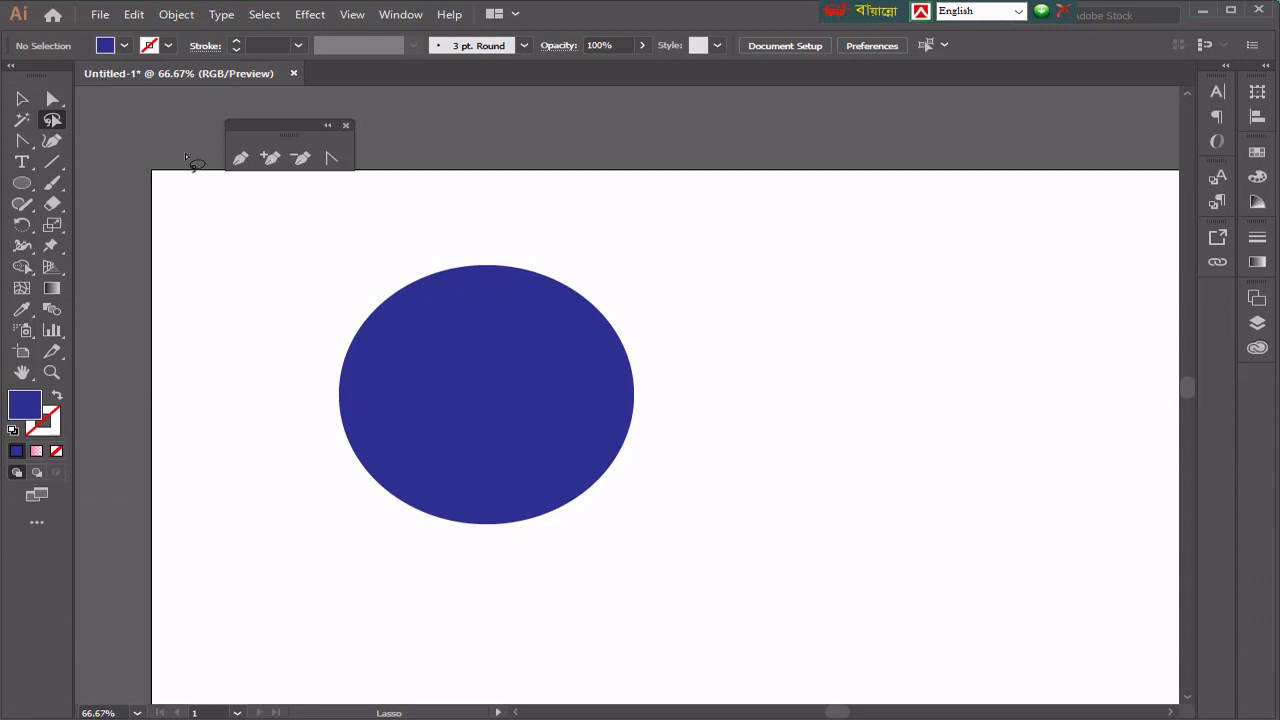
Step: Lasso the ellipse's left anchor point and pull its upper direction handle outward to the left with Direct Selection, distorting the left side
click(53, 99)
click(503, 413)
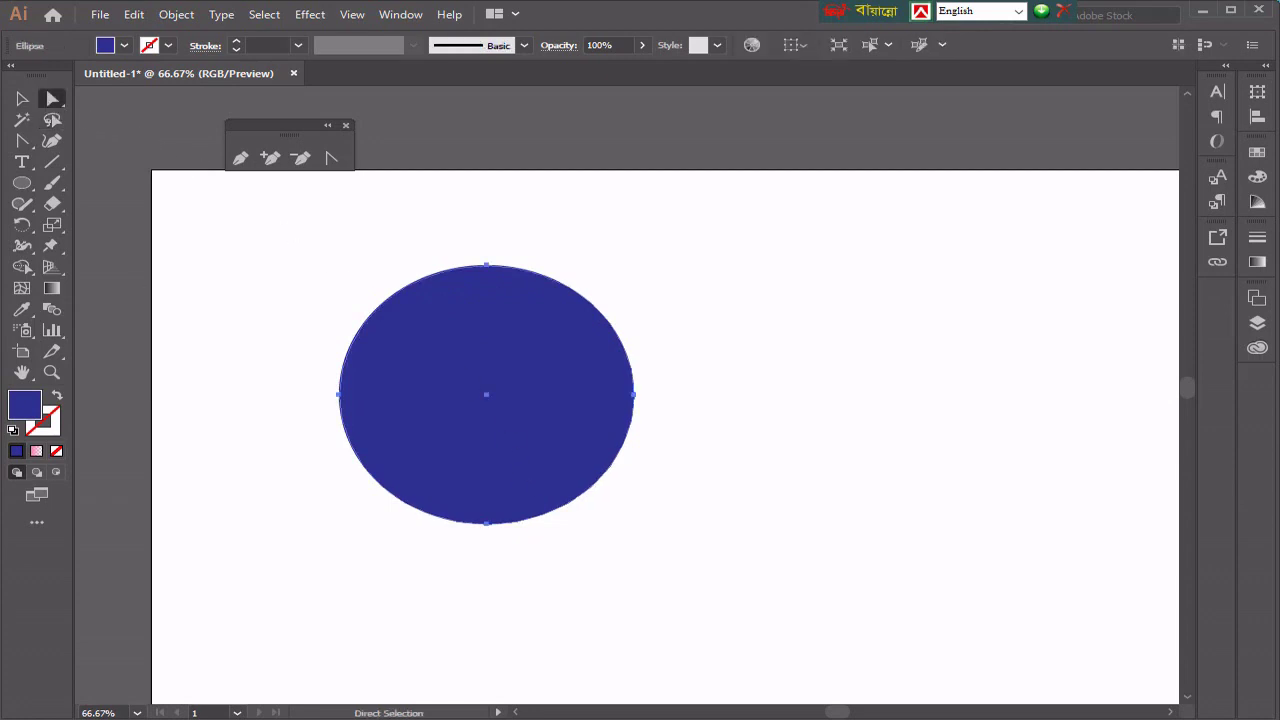
click(52, 119)
mouse_move(315, 323)
mouse_down()
mouse_move(292, 452)
mouse_move(211, 320)
mouse_move(314, 391)
mouse_up()
click(53, 99)
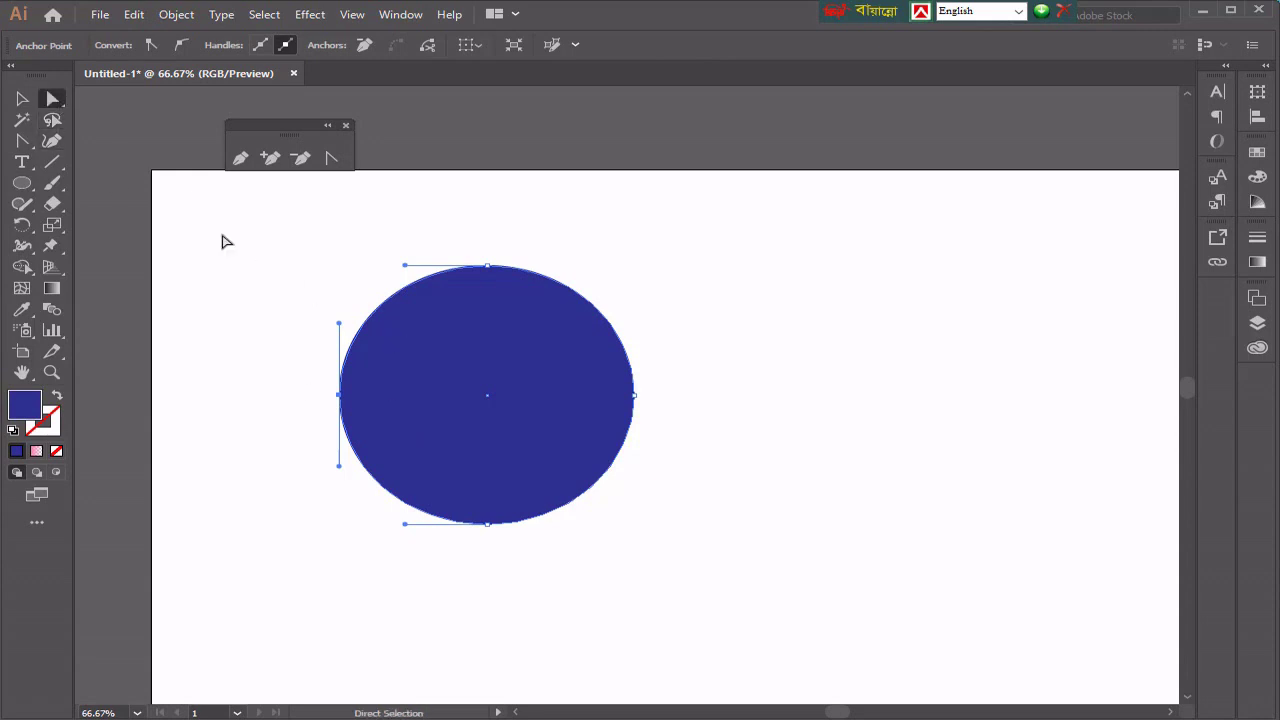
mouse_move(337, 322)
mouse_down()
mouse_move(310, 309)
mouse_move(353, 339)
mouse_up()
click(338, 401)
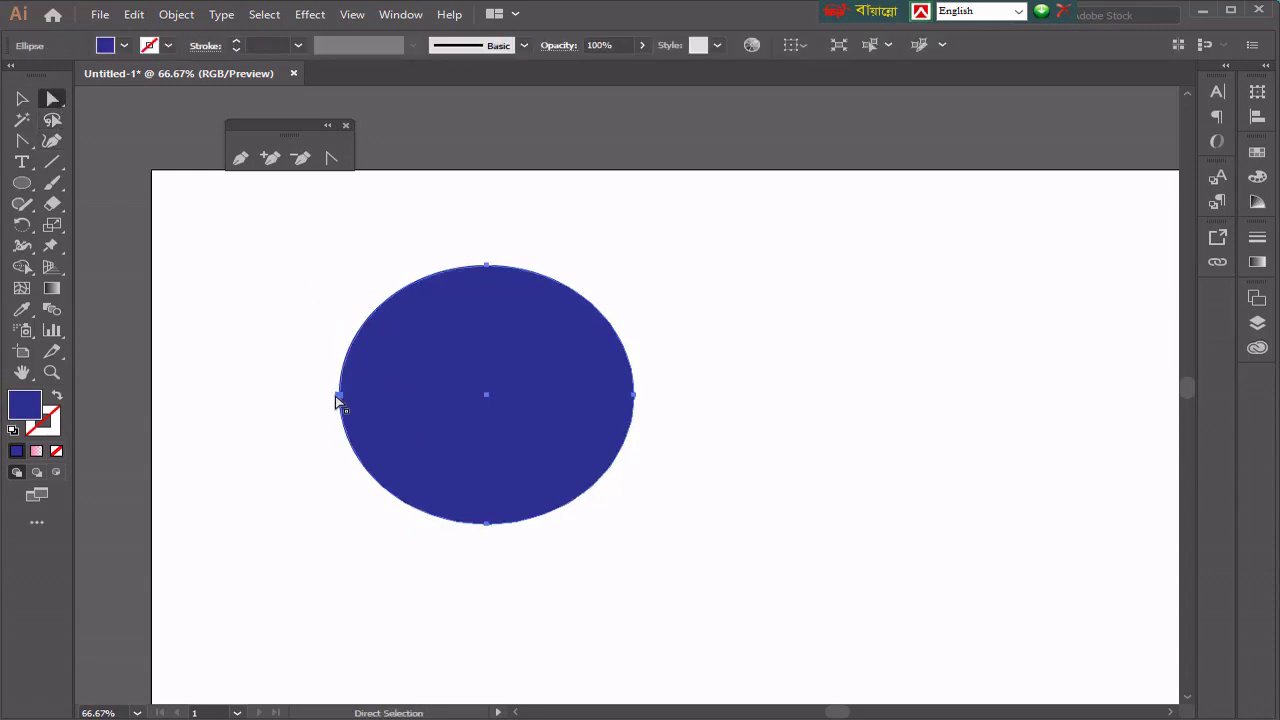
click(338, 398)
drag(339, 325, 239, 404)
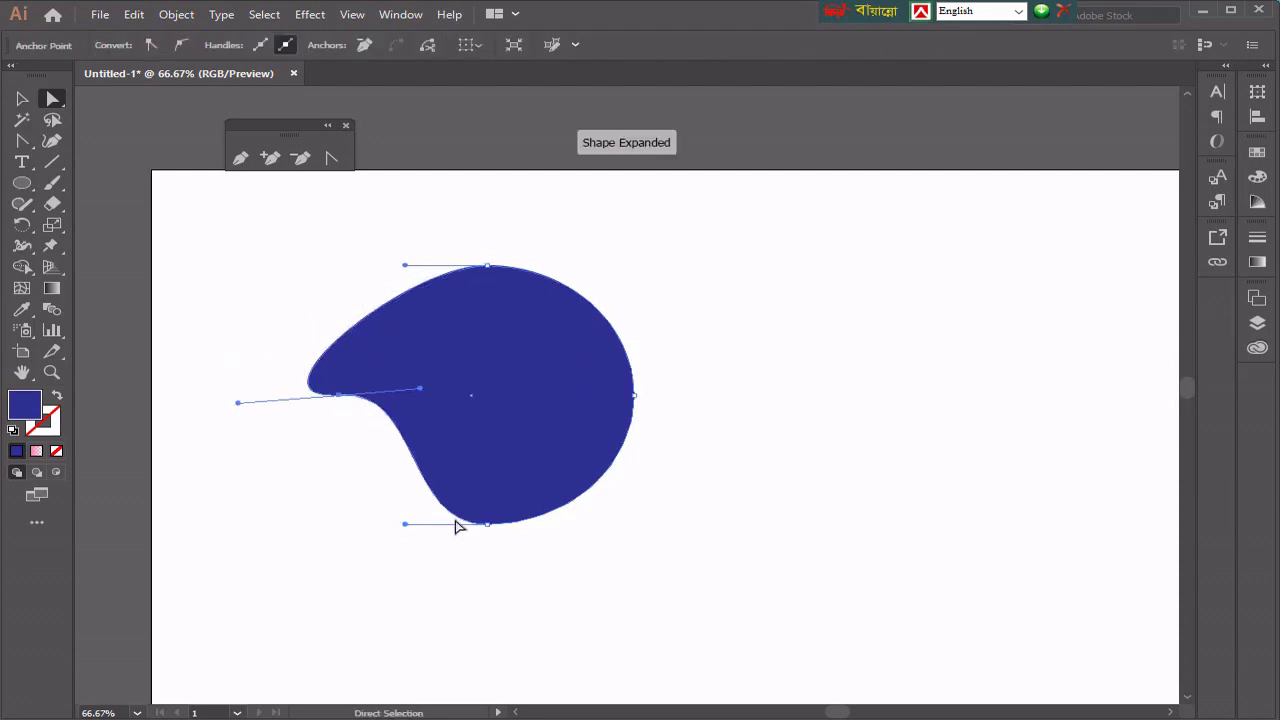
Step: Try to reshape the curves at the shape's bottom and top anchor points by moving their direction handles
drag(404, 524, 434, 526)
click(495, 508)
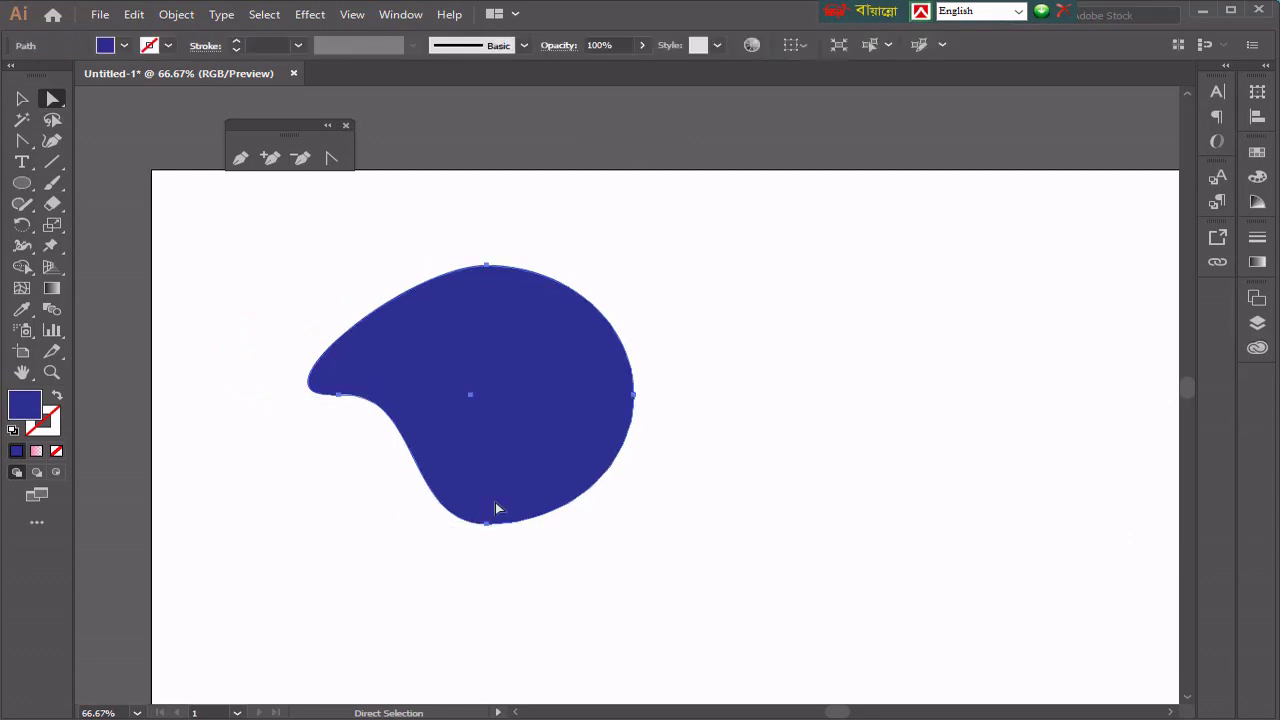
click(487, 265)
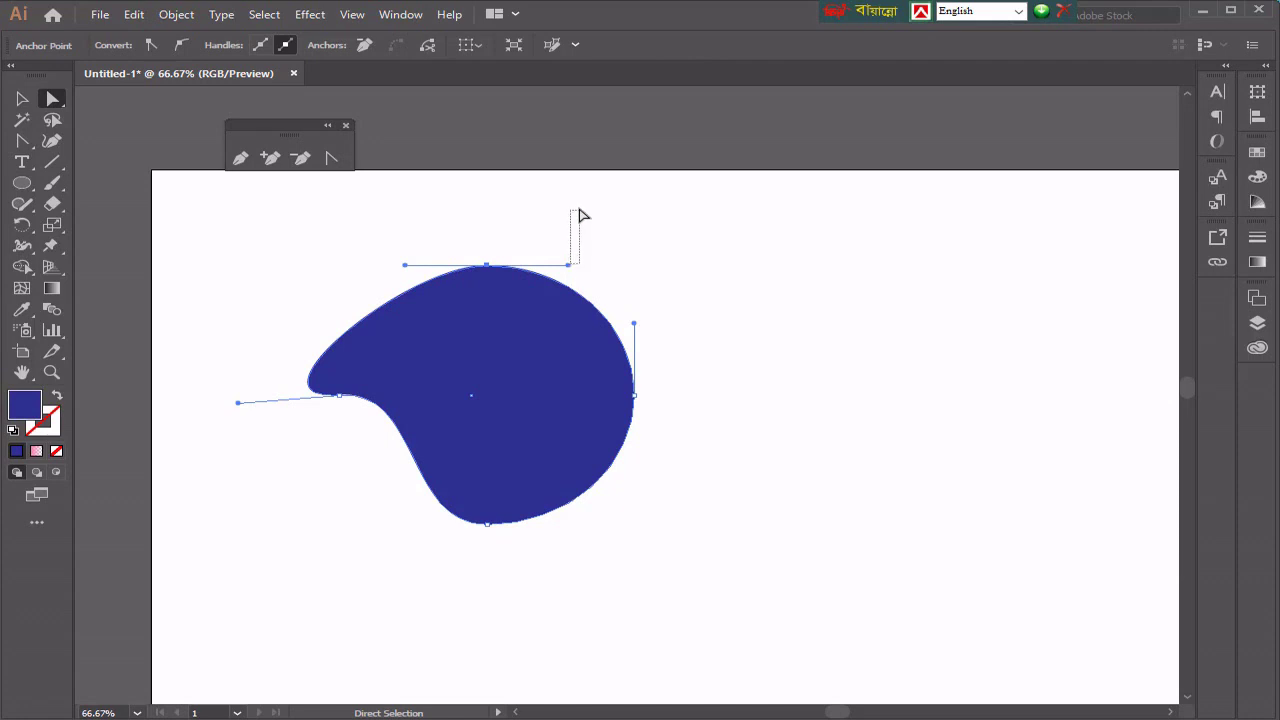
drag(571, 265, 446, 336)
click(534, 278)
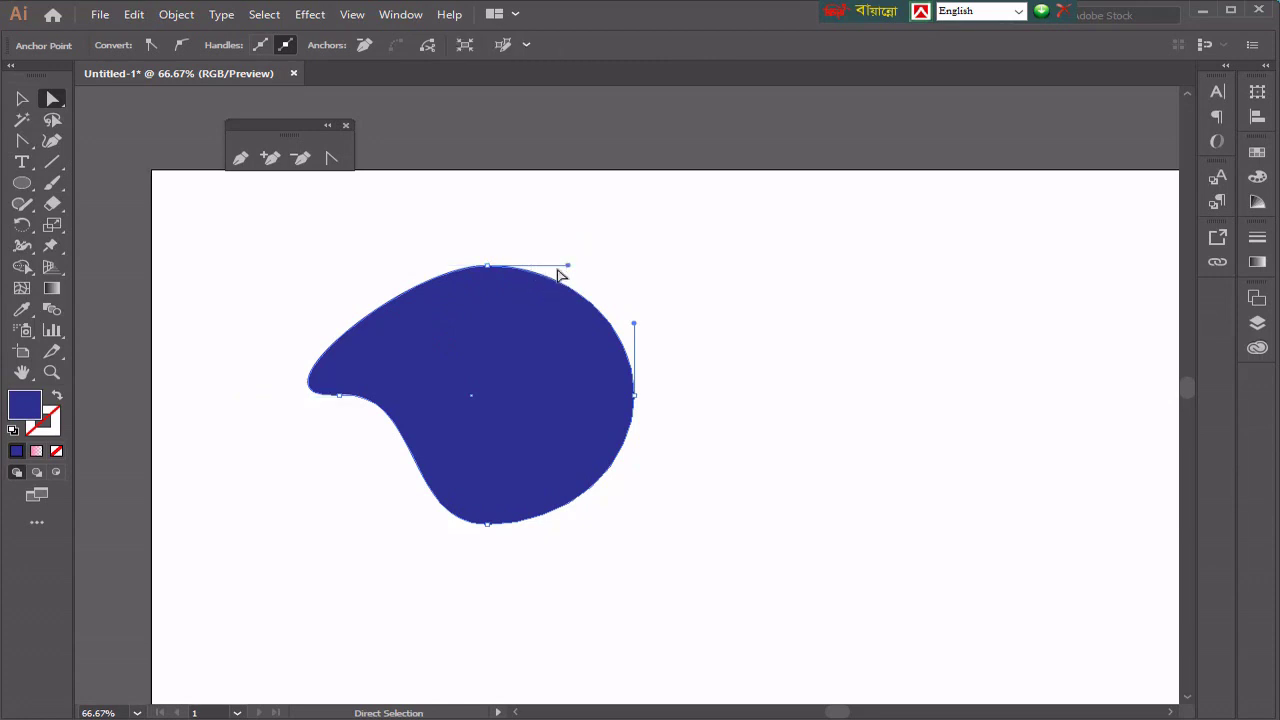
Step: Select the shape's top anchor point up close and try to move its left direction handle
scroll(570, 266, up, 4)
drag(556, 278, 515, 258)
key(space)
drag(260, 328, 657, 323)
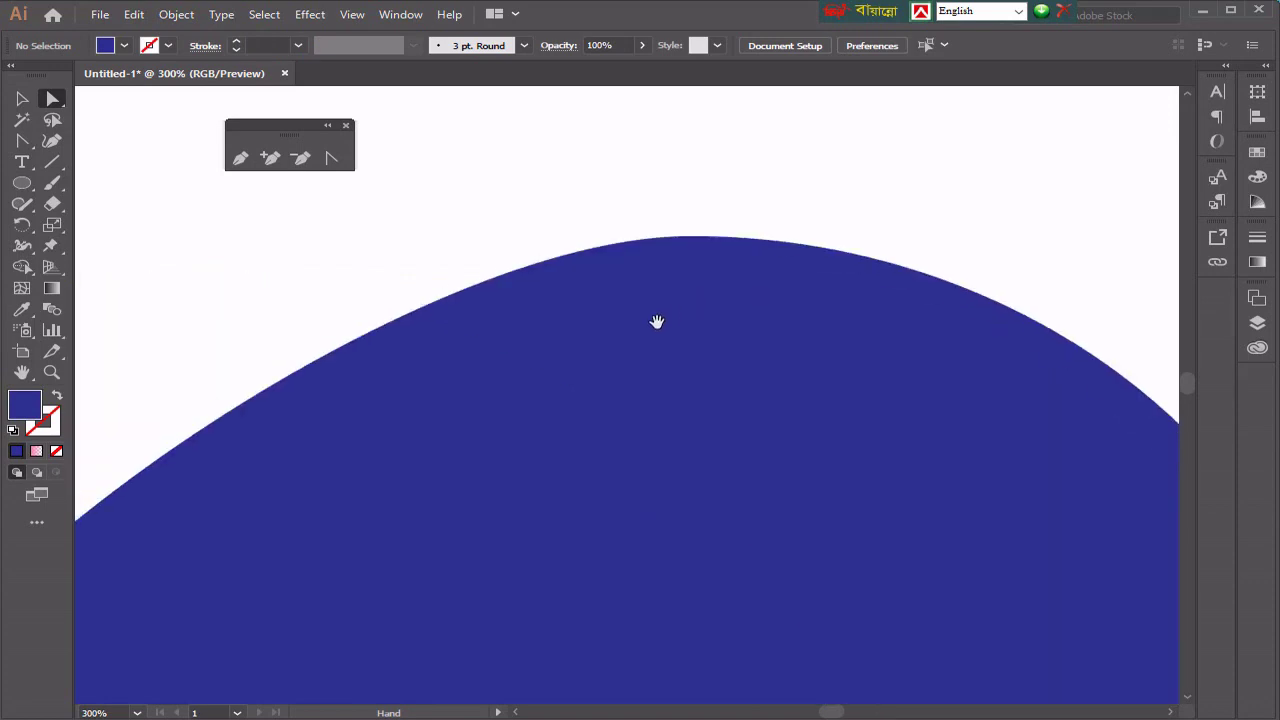
click(722, 263)
click(692, 237)
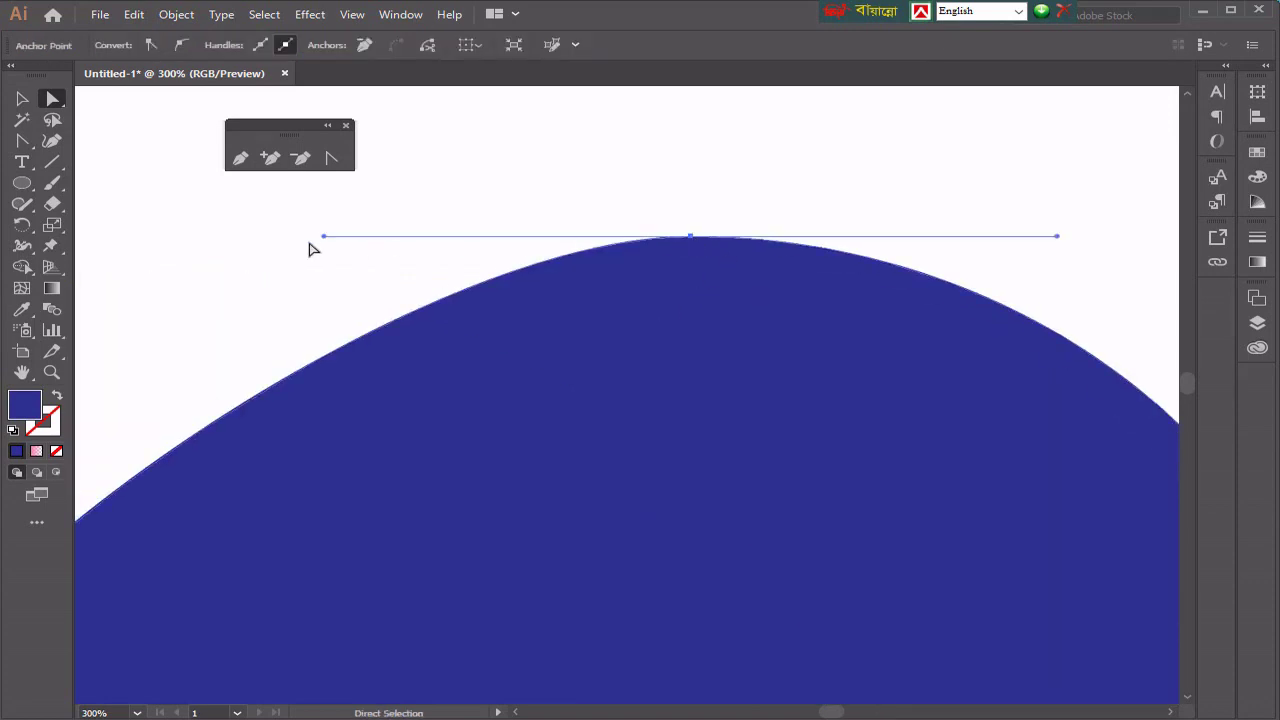
mouse_move(324, 237)
mouse_down()
mouse_move(366, 197)
mouse_move(331, 209)
mouse_move(320, 245)
mouse_up()
click(530, 252)
click(491, 293)
drag(286, 209, 494, 317)
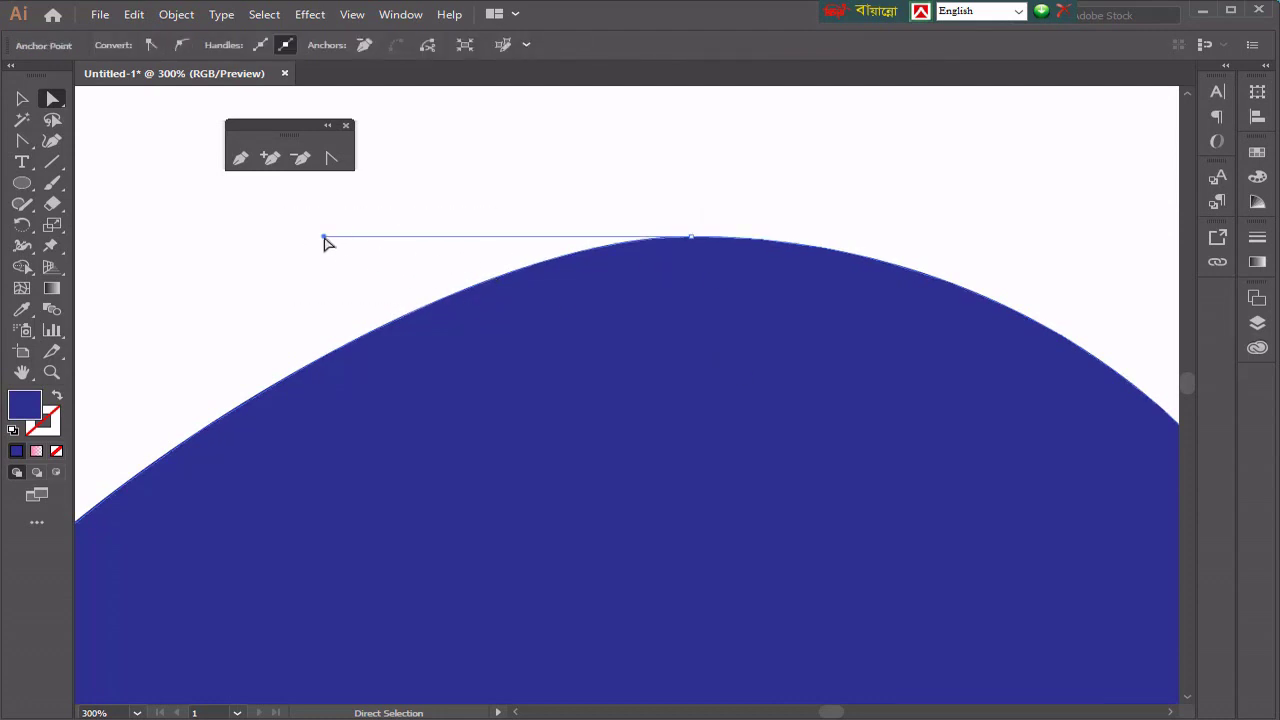
mouse_move(325, 240)
mouse_down()
mouse_move(360, 197)
mouse_move(325, 256)
mouse_up()
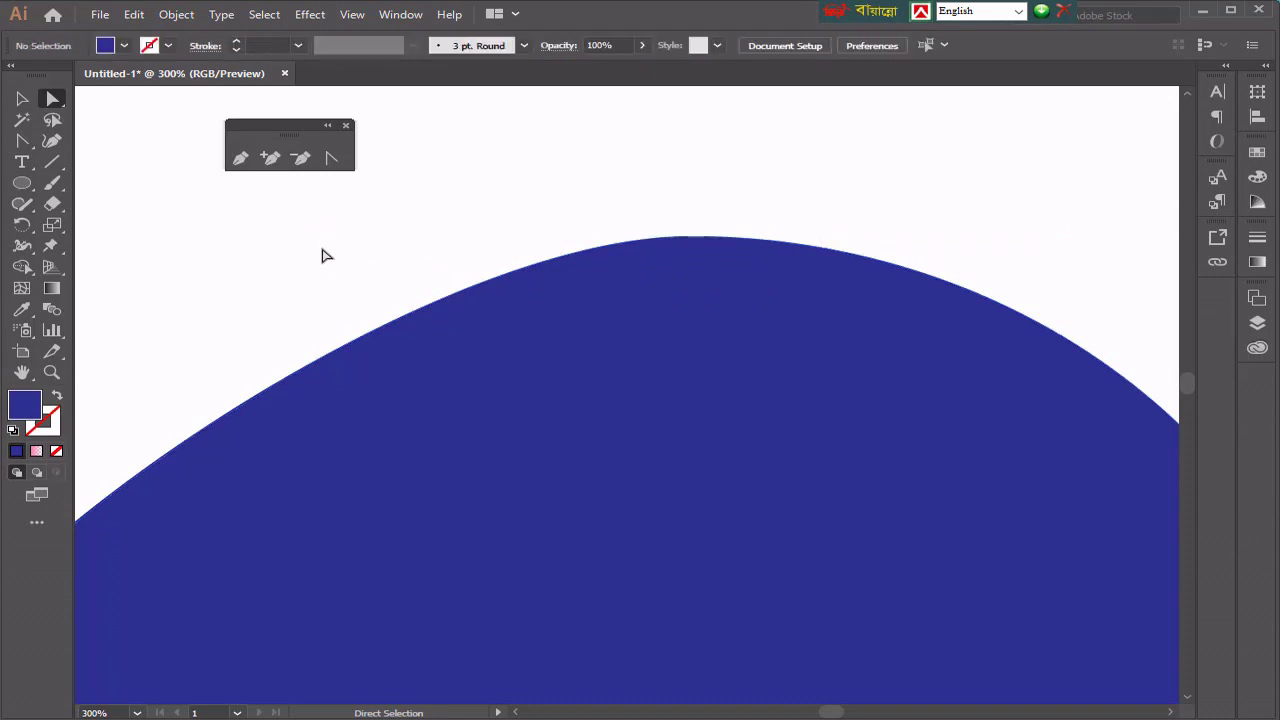
Step: Reselect the top anchor point and swing its left direction handle across to the right, twisting the curve into a small loop
drag(670, 157, 850, 362)
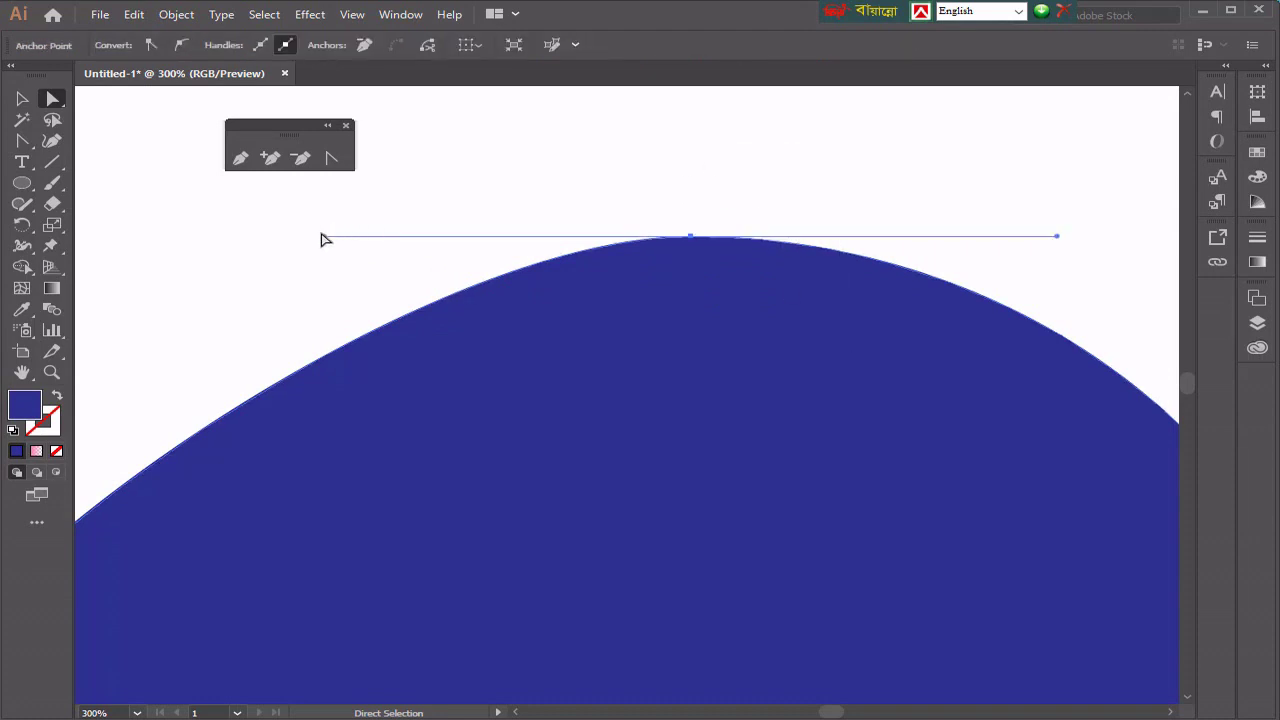
drag(325, 240, 842, 215)
click(775, 310)
scroll(771, 316, down, 4)
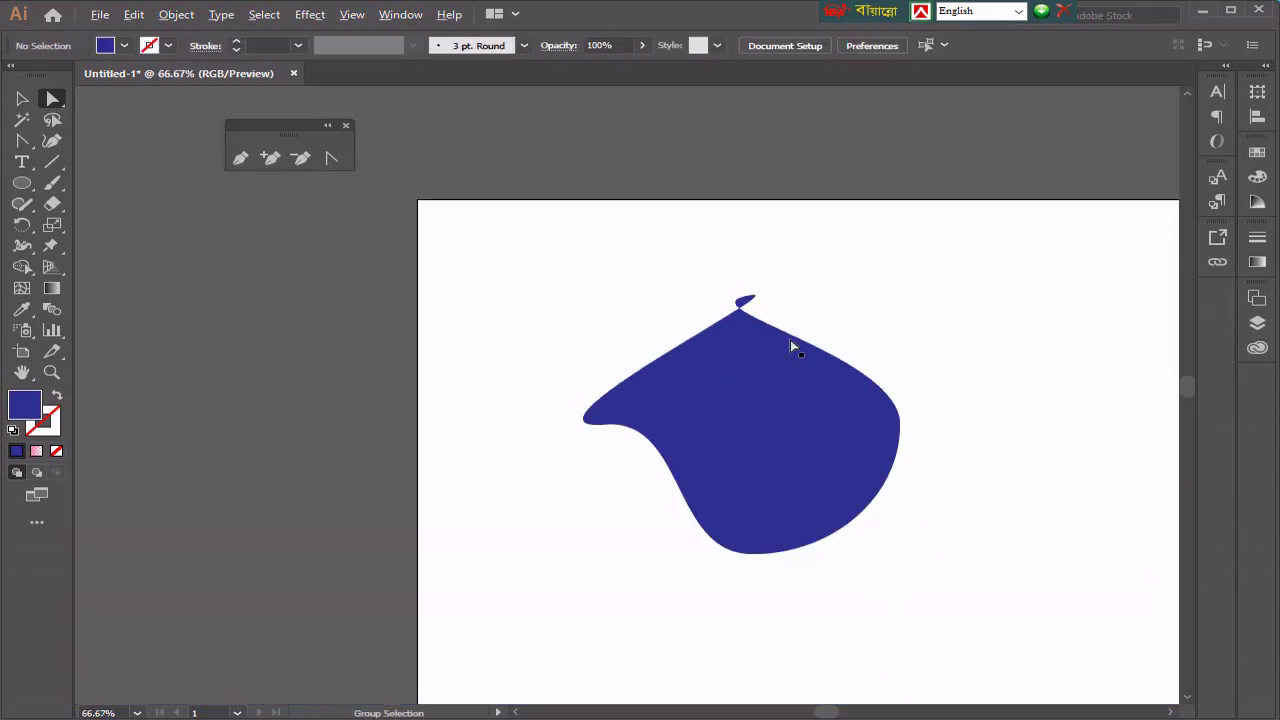
Step: Move the distorted blue shape up and left on the artboard, and delete it
click(785, 419)
click(21, 98)
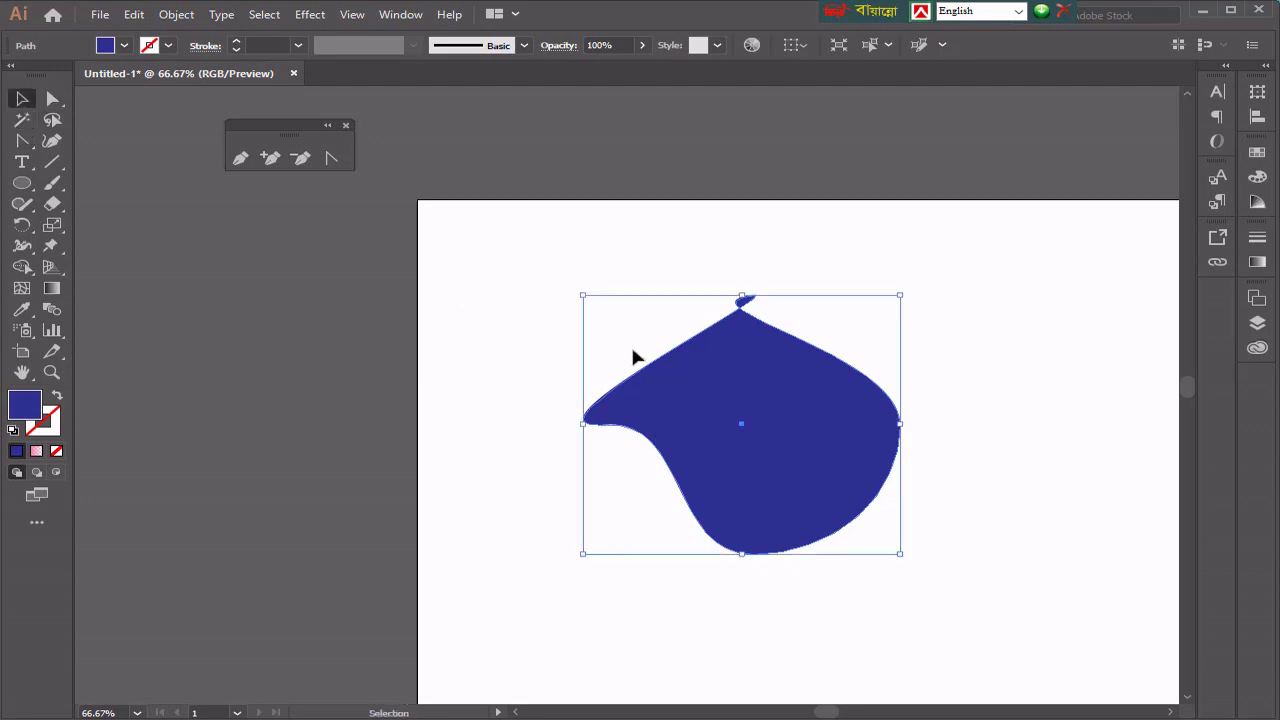
click(591, 300)
drag(734, 420, 634, 371)
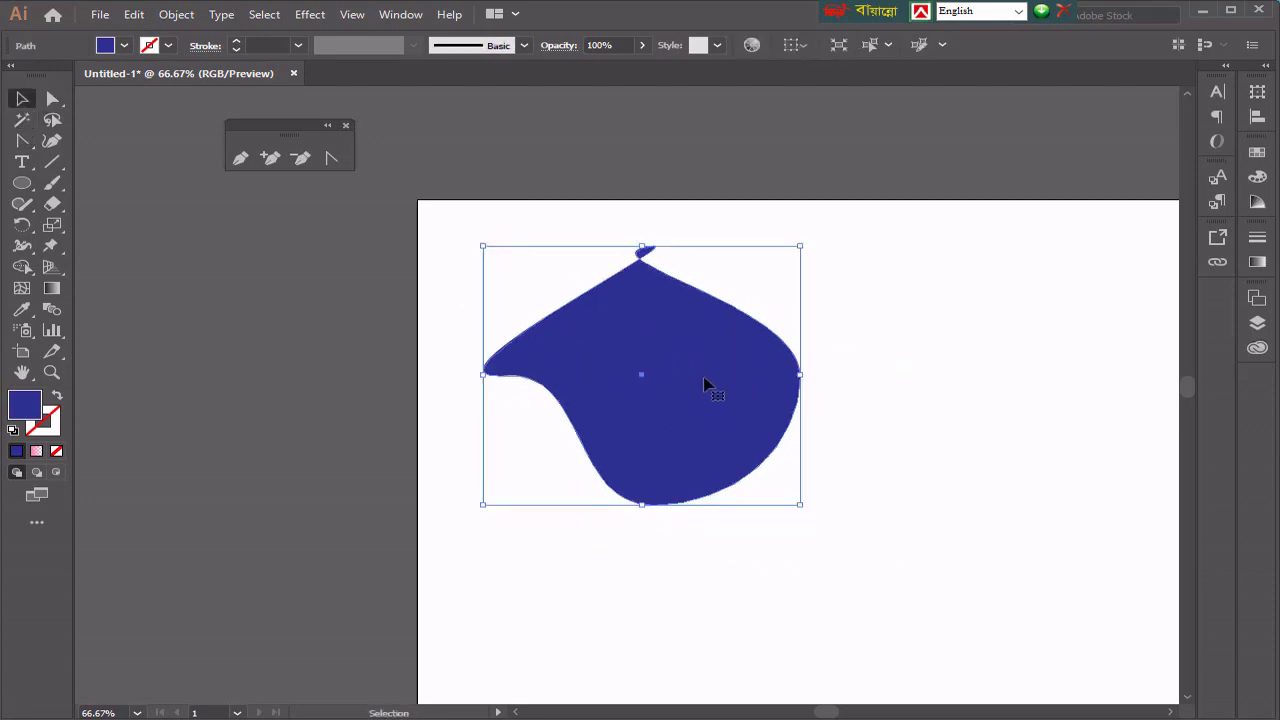
key(Delete)
Step: Switch from the Anchor Point tool to the Pen tool over an empty area of the artboard
drag(676, 430, 486, 306)
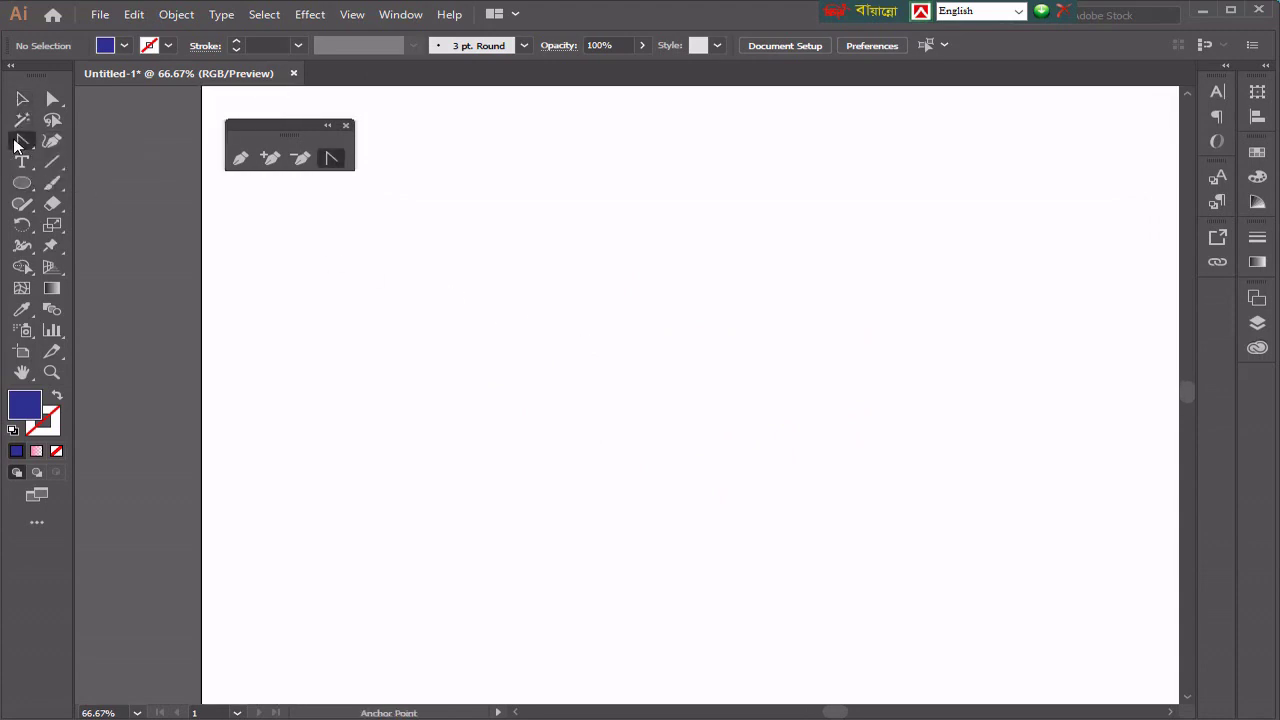
click(22, 140)
click(109, 137)
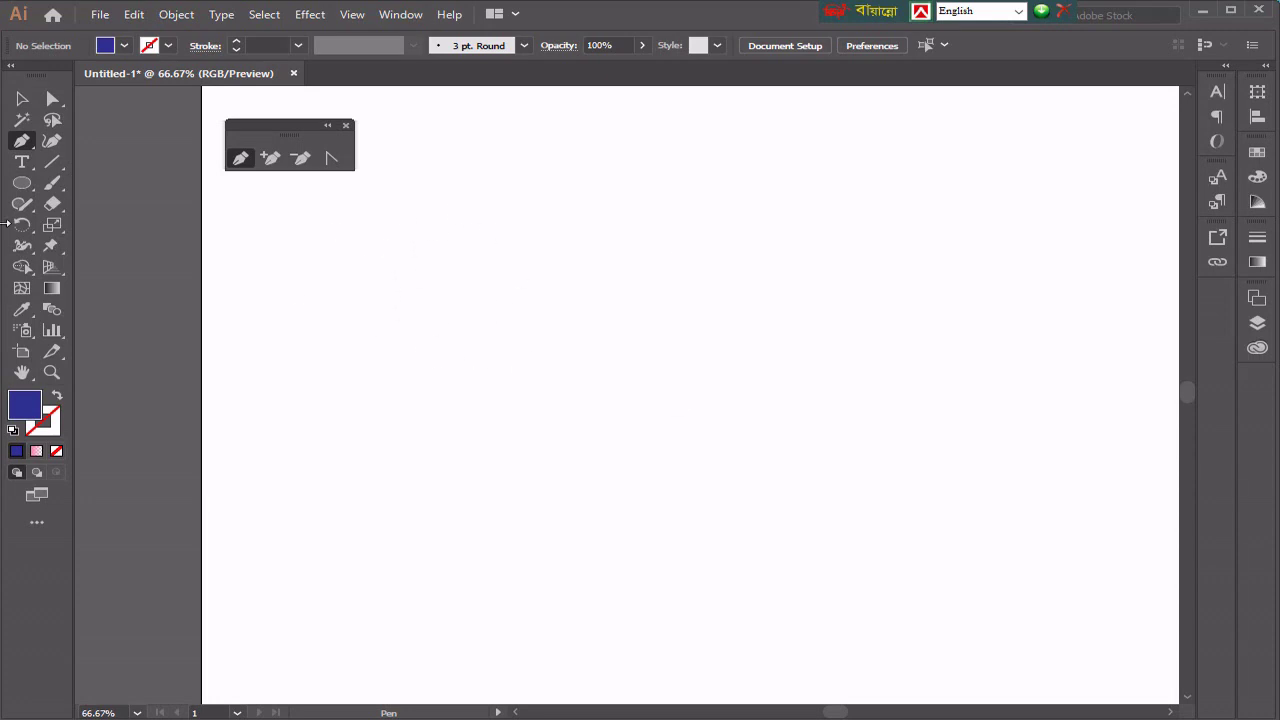
click(383, 256)
drag(486, 346, 506, 494)
key(ctrl+z)
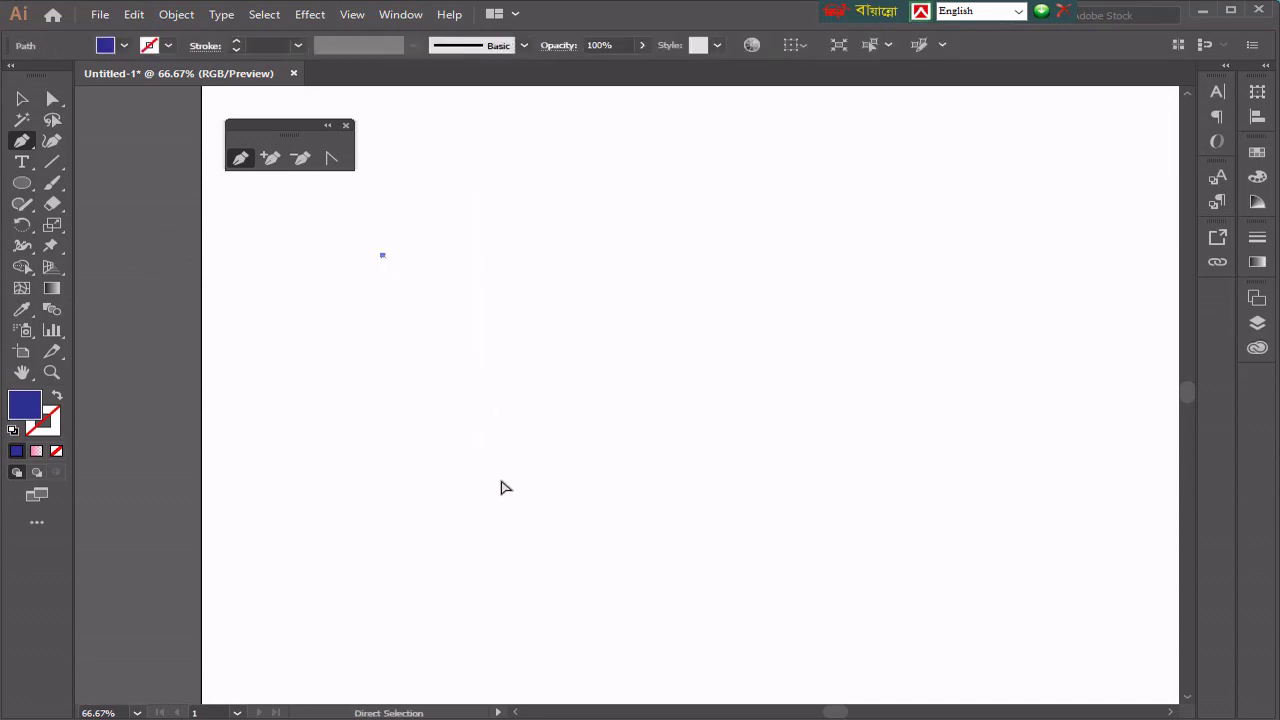
key(ctrl+z)
Step: Draw a curved Pen segment downward from a new start point, and try removing the outgoing direction handle at its end
click(421, 264)
drag(473, 392, 450, 503)
click(474, 392)
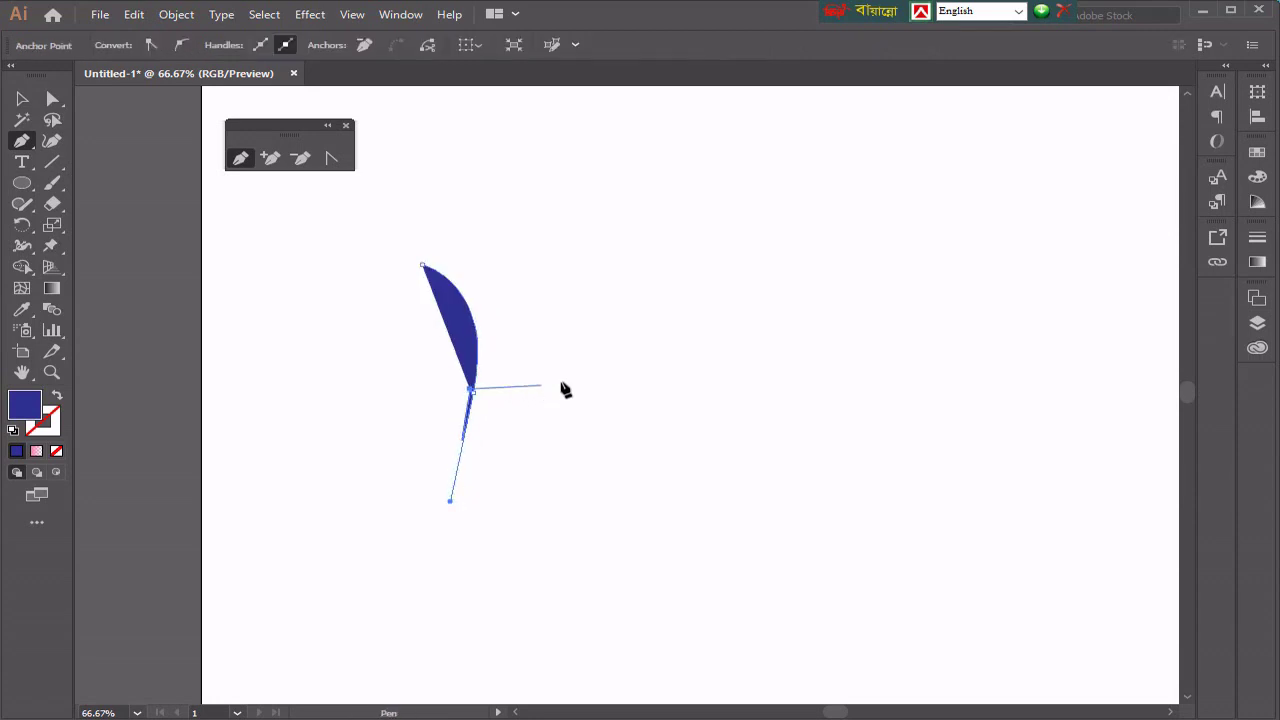
key(ctrl+z)
click(473, 394)
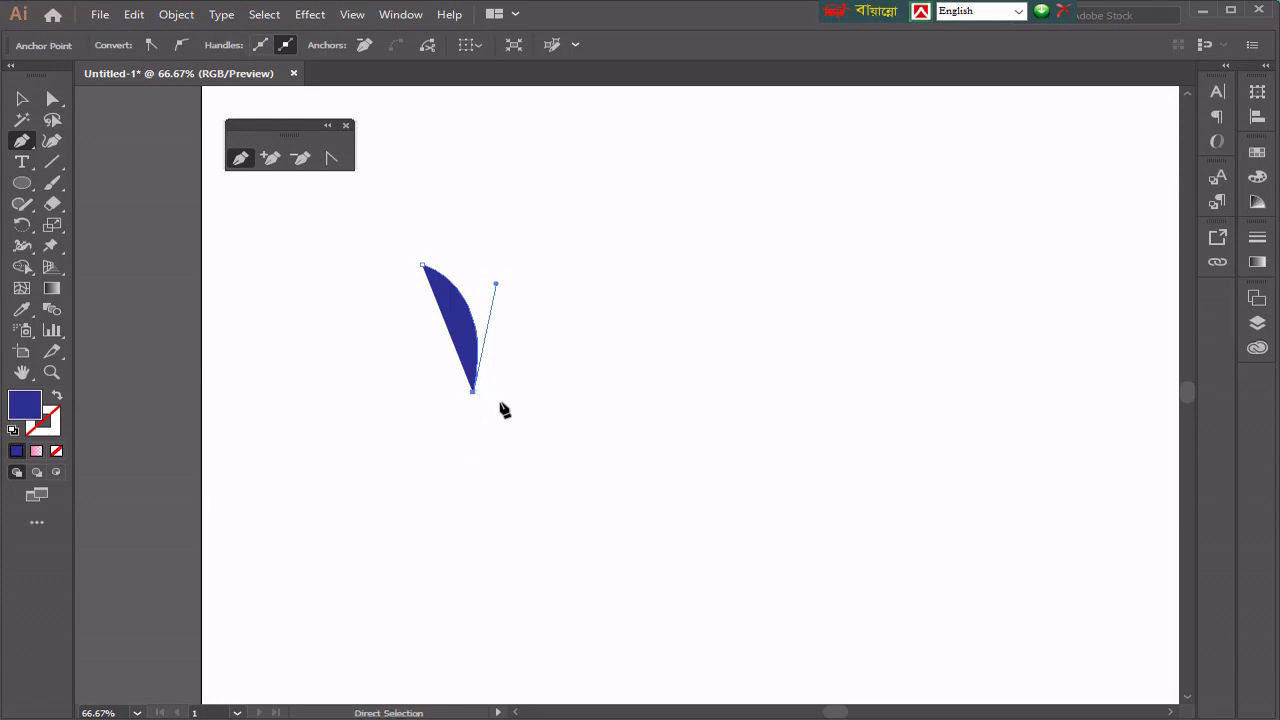
key(ctrl+z)
drag(595, 405, 685, 312)
drag(480, 277, 386, 358)
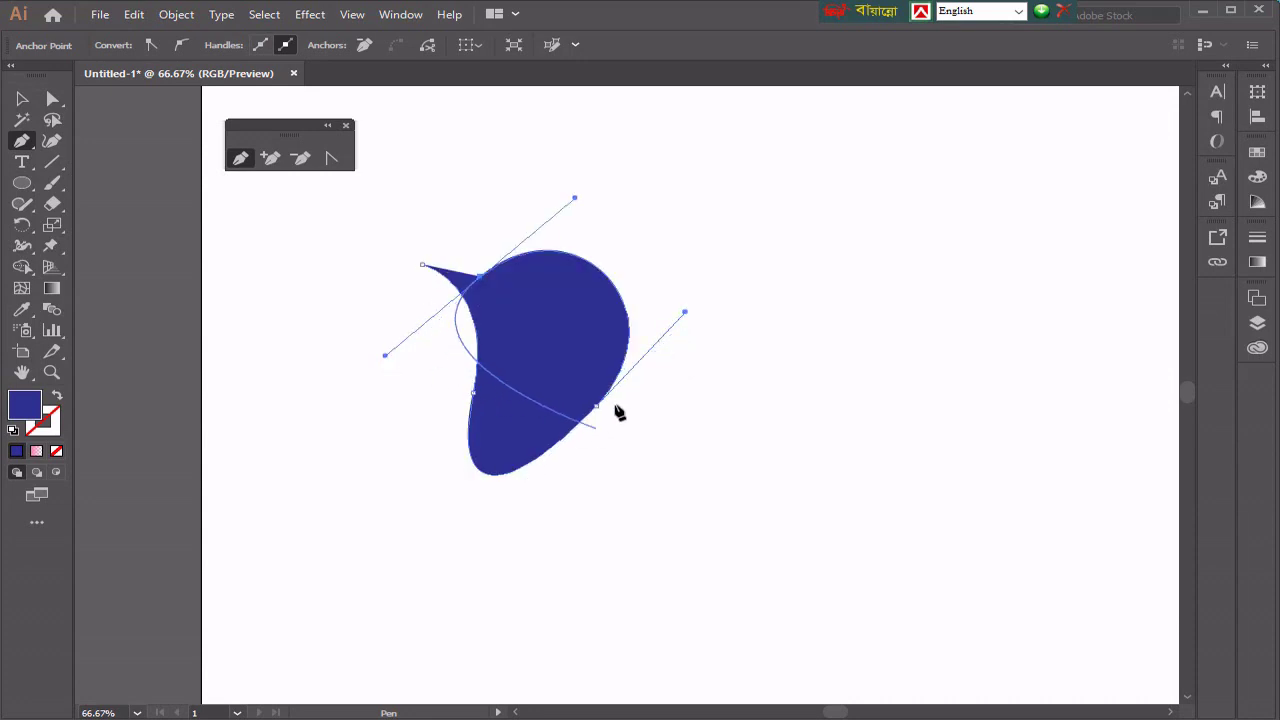
key(ctrl+z)
key(ctrl+z)
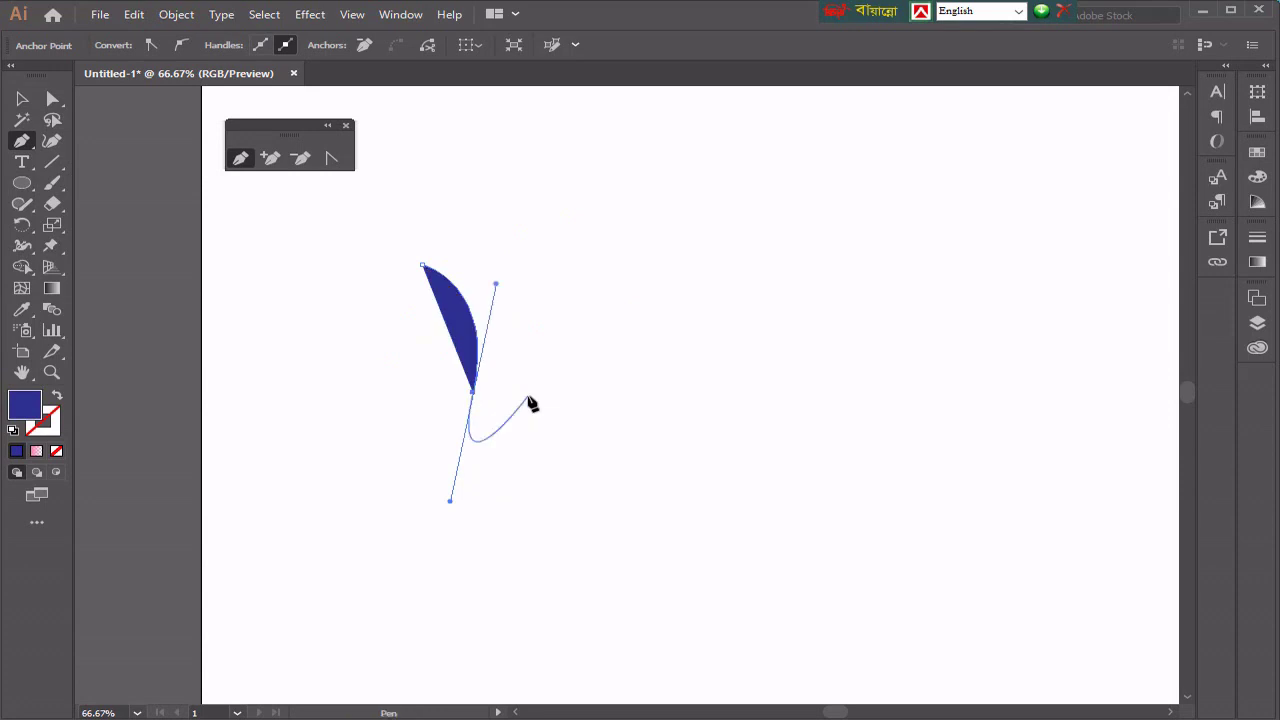
Step: Remove the curve end's outgoing handle, add a short horizontal segment to the right, and close the path with a curve at the start point
click(474, 393)
click(523, 392)
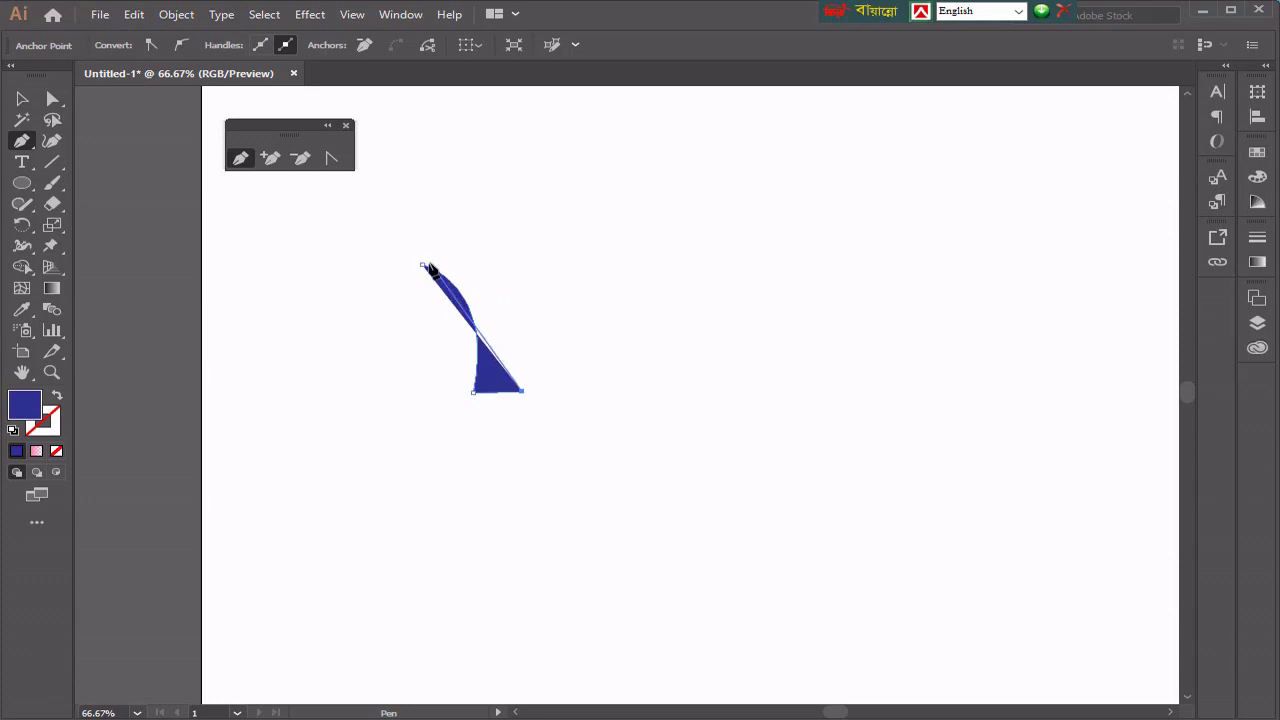
drag(423, 267, 323, 289)
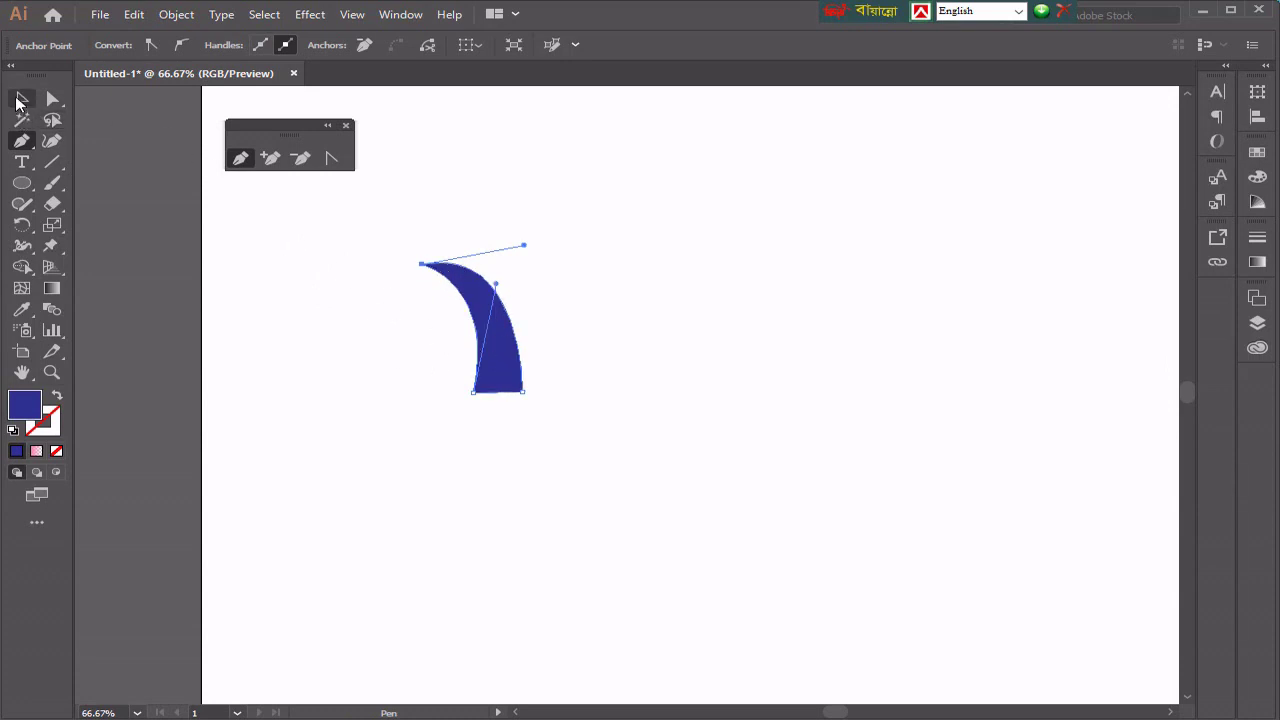
Step: Rotate the curved blue shape counterclockwise with the Selection tool so it leans diagonally, and deselect it
click(21, 98)
click(240, 300)
click(492, 364)
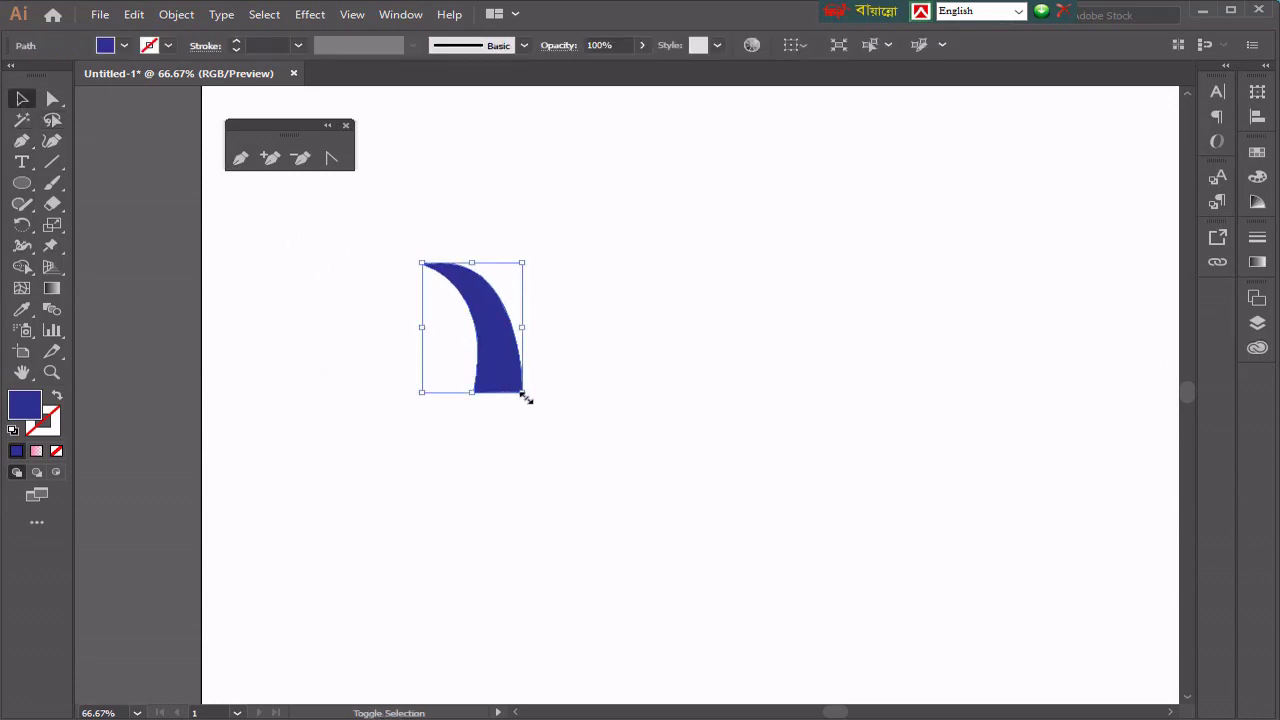
drag(530, 404, 566, 405)
click(566, 405)
click(514, 334)
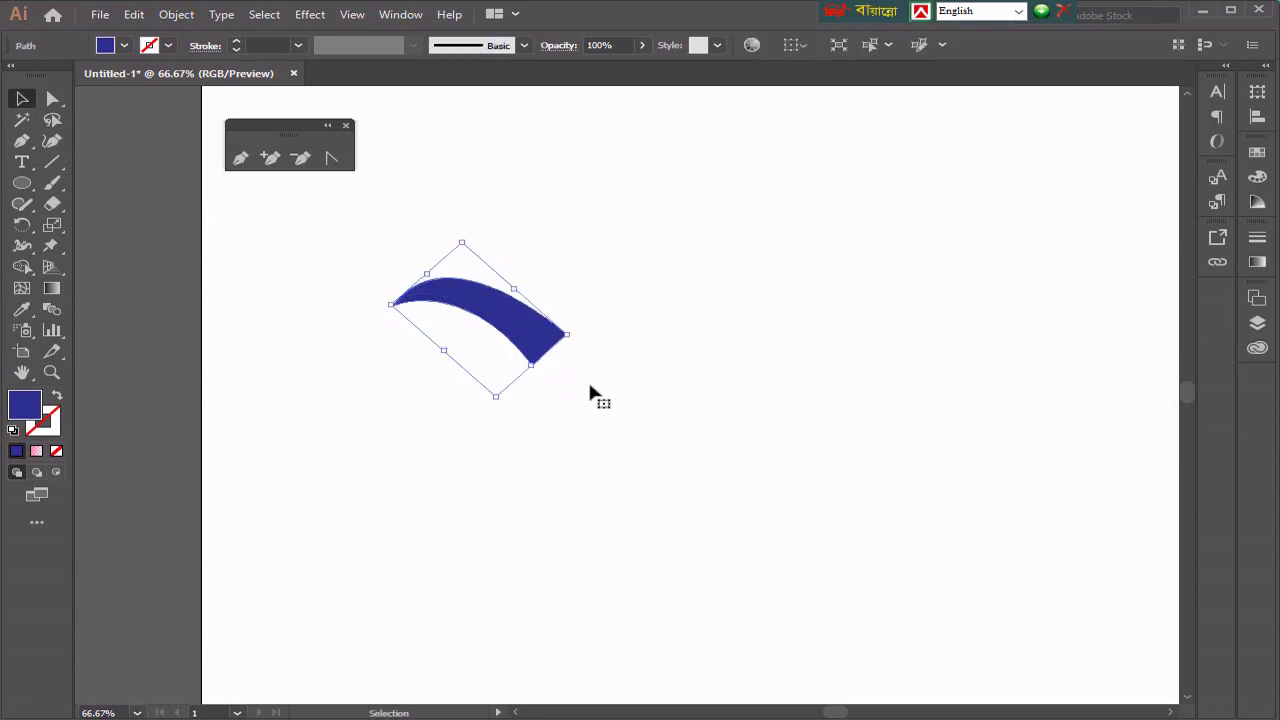
click(591, 391)
click(550, 340)
click(620, 446)
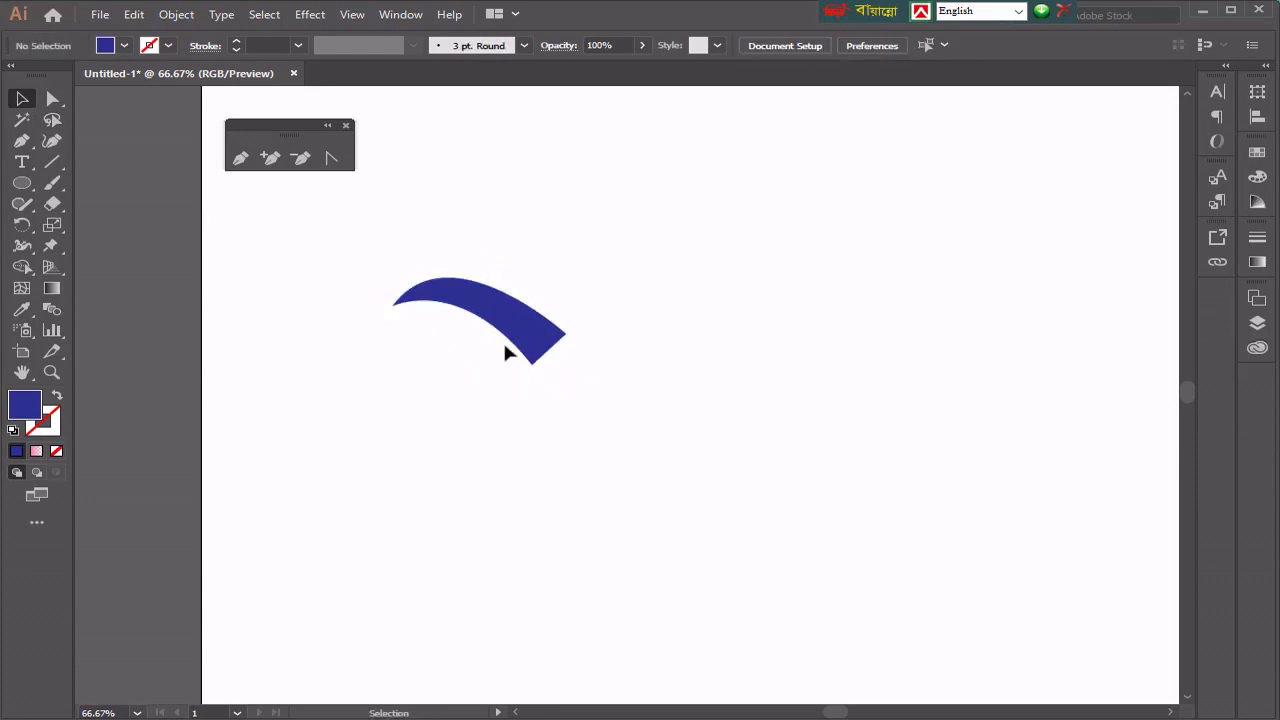
click(510, 333)
click(578, 436)
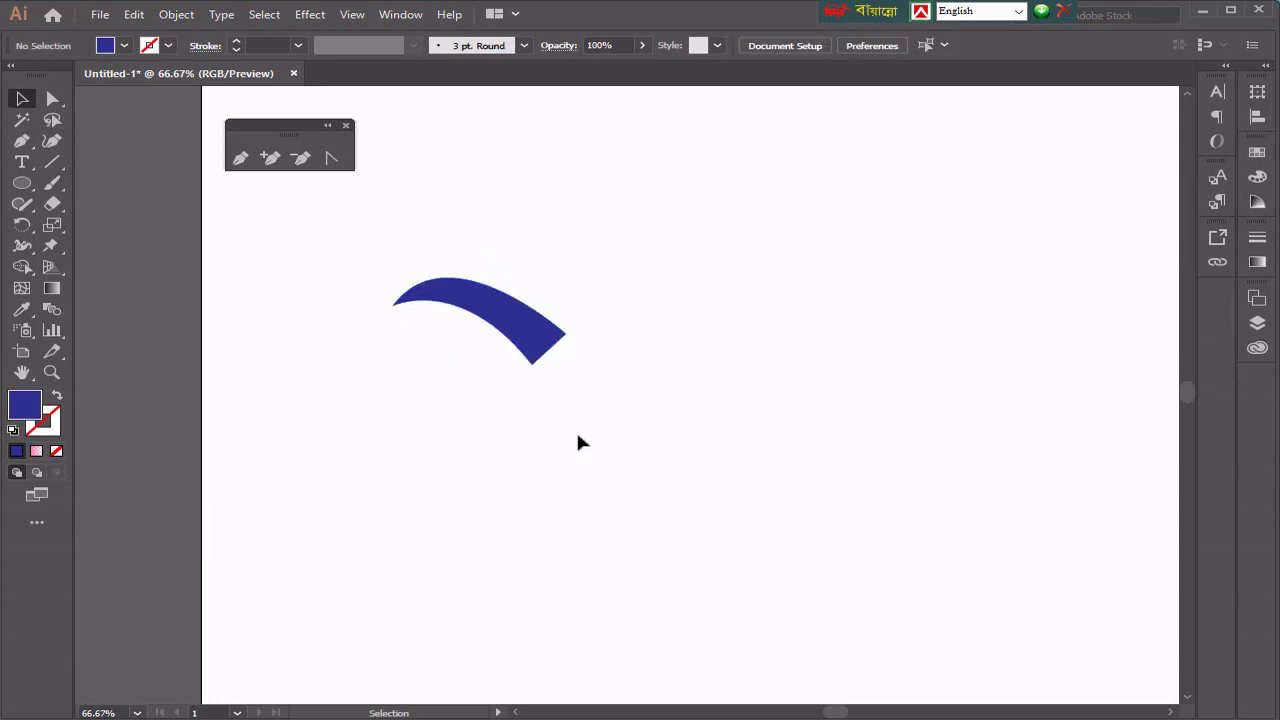
Step: Add anchor points to the curved blue shape with the Pen tool, one at its lowest corner and one midway along its lower curved edge
click(503, 325)
click(22, 140)
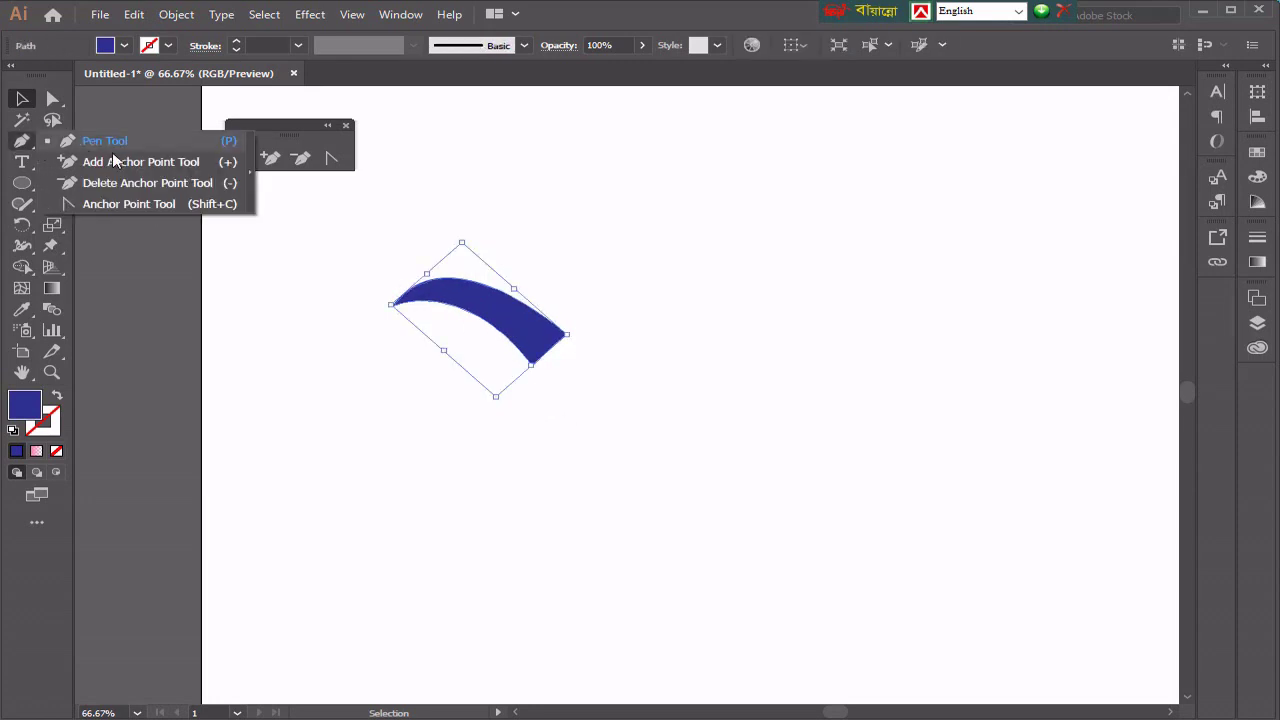
click(110, 143)
scroll(528, 371, up, 3)
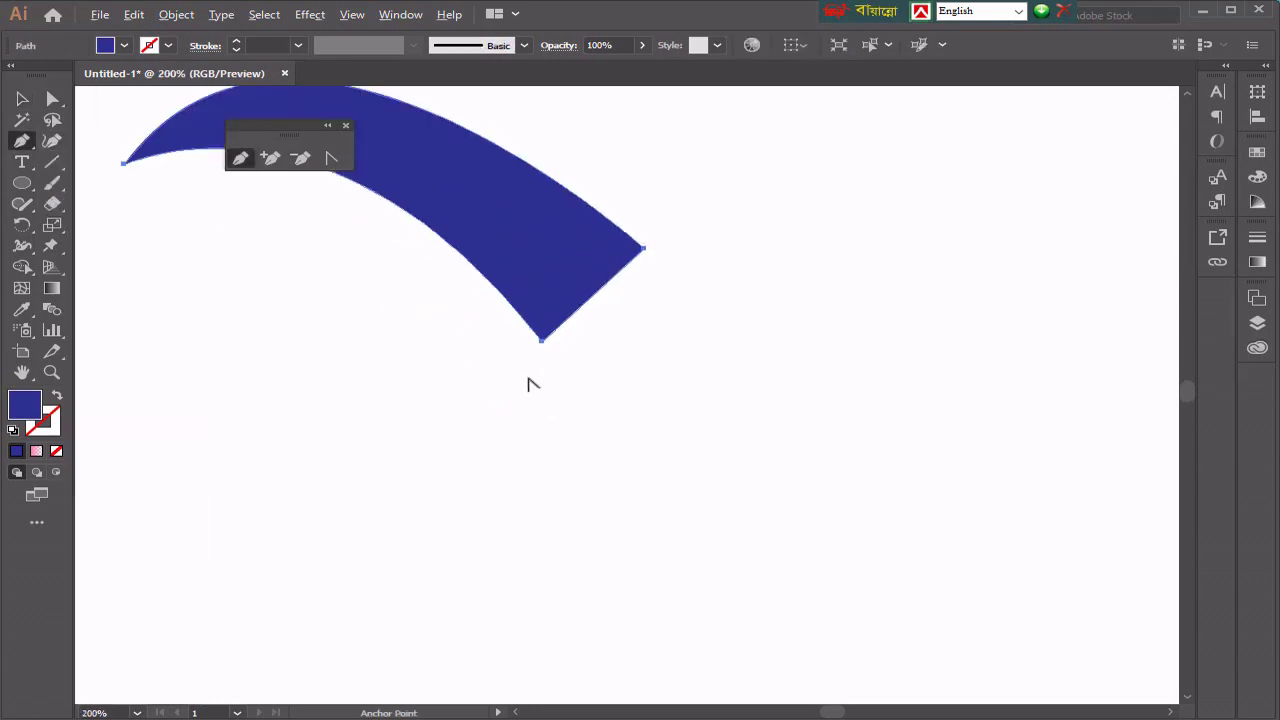
drag(540, 332, 562, 436)
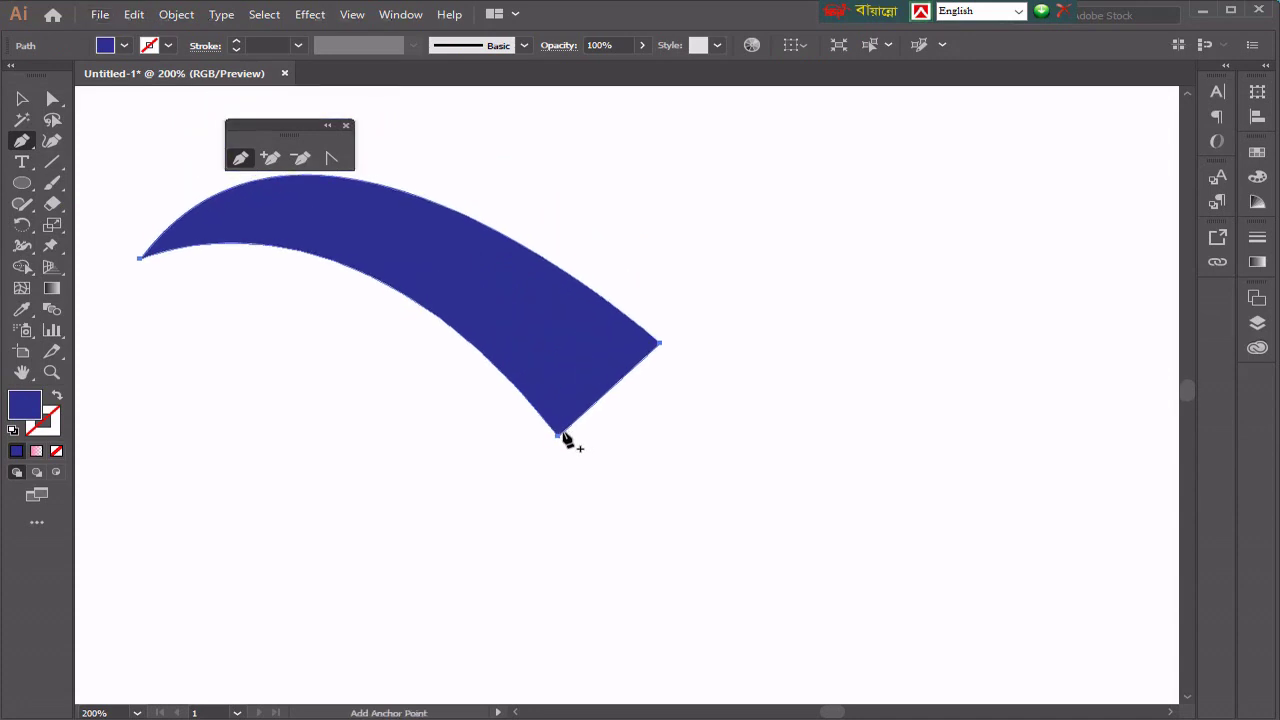
click(558, 437)
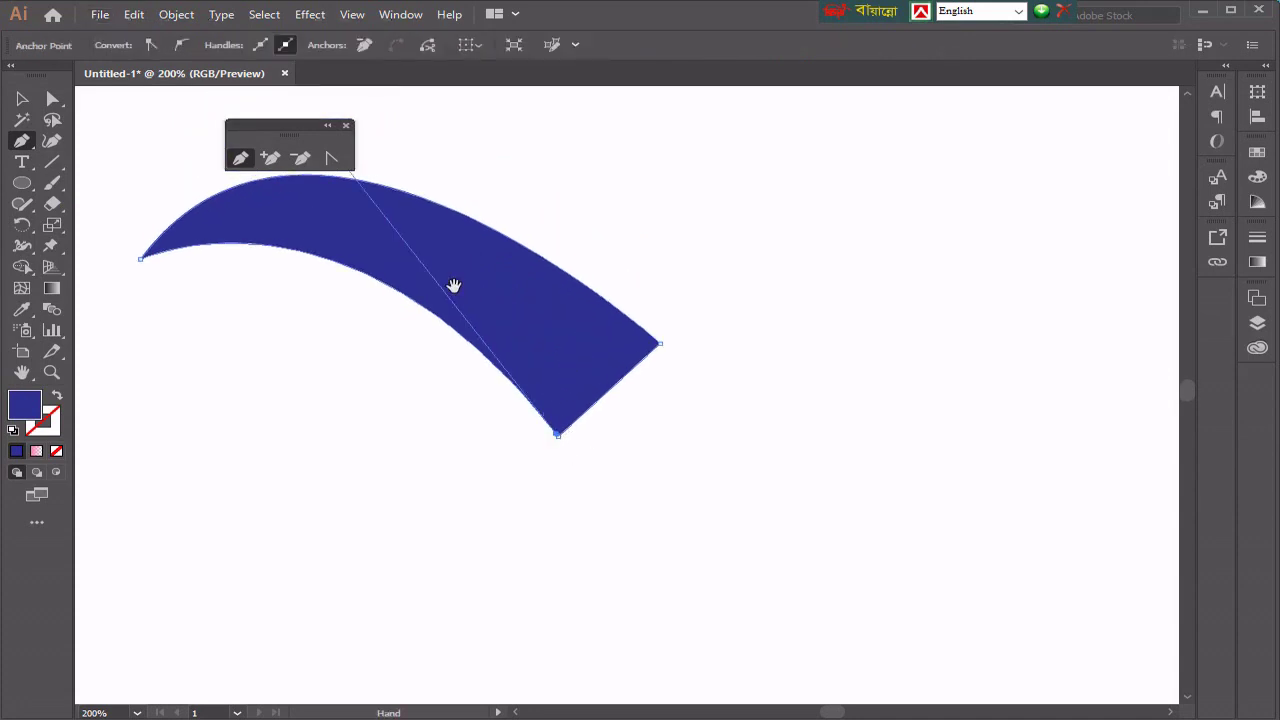
drag(451, 286, 549, 382)
click(490, 386)
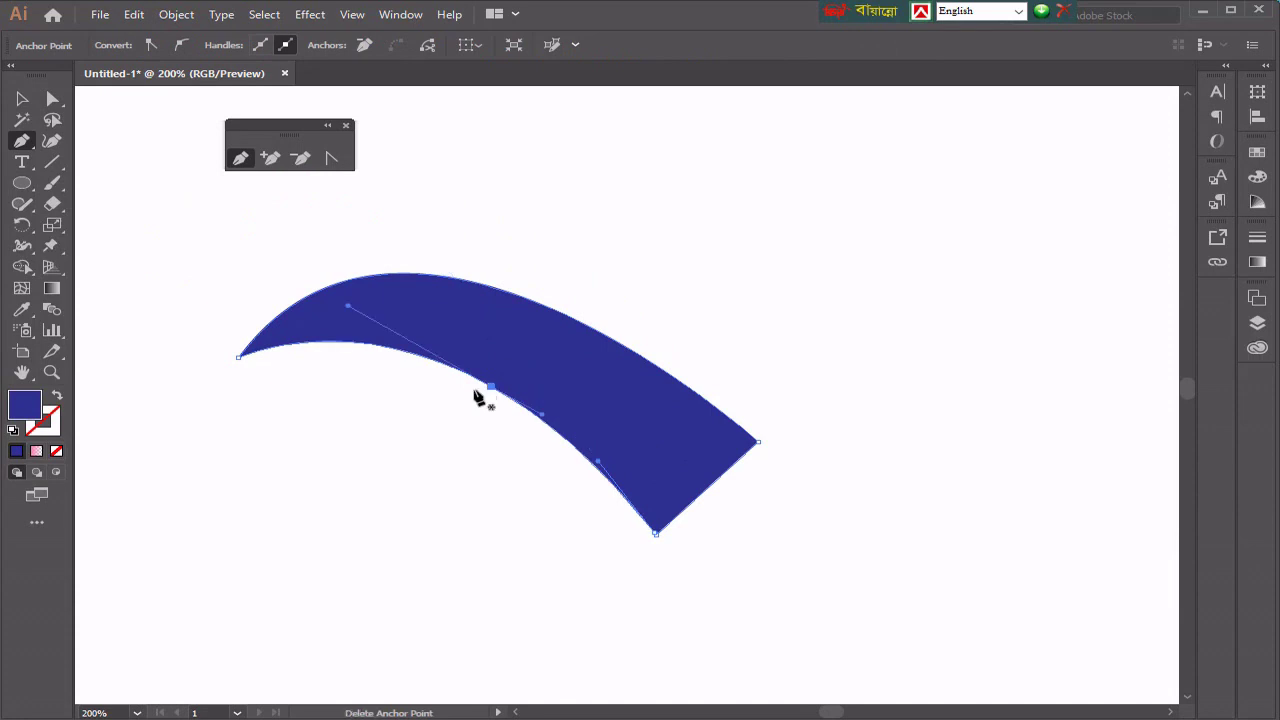
Step: Draw a small four-point closed Pen shape across the curved blue shape's middle, and delete its anchor on the upper edge
click(614, 340)
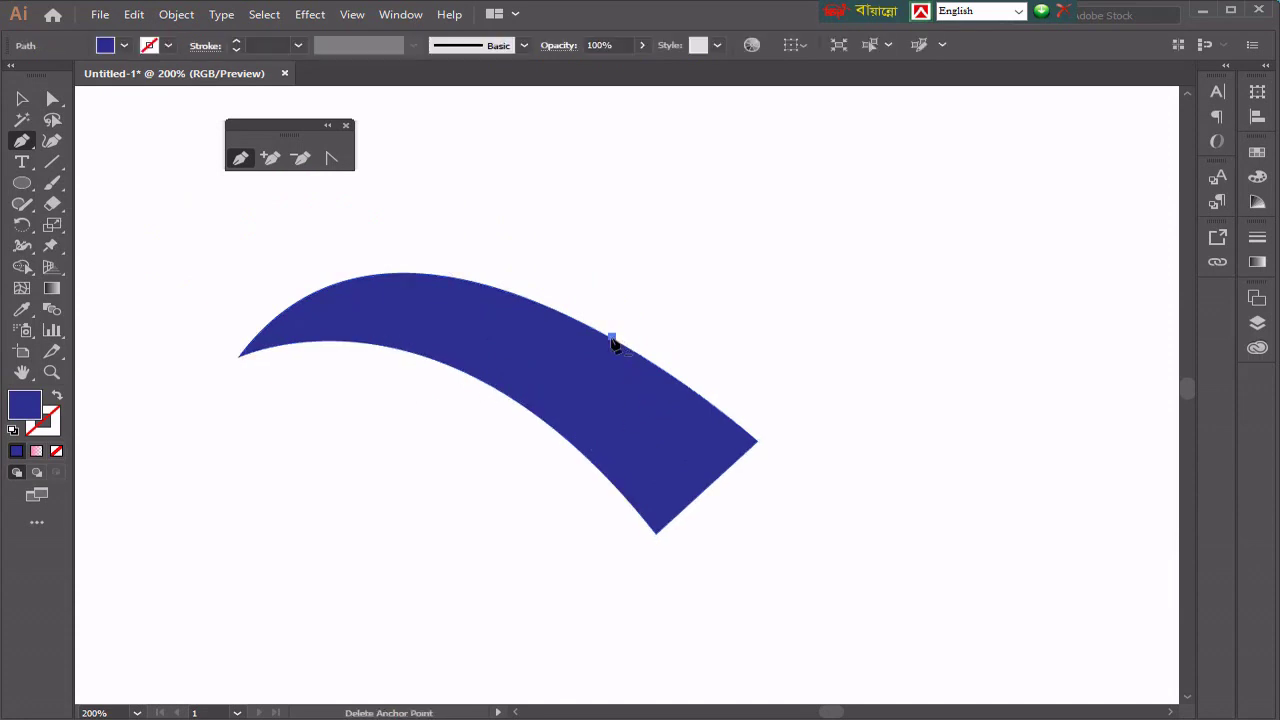
mouse_move(512, 401)
mouse_down()
mouse_move(537, 437)
mouse_move(512, 403)
mouse_up()
click(490, 436)
click(633, 378)
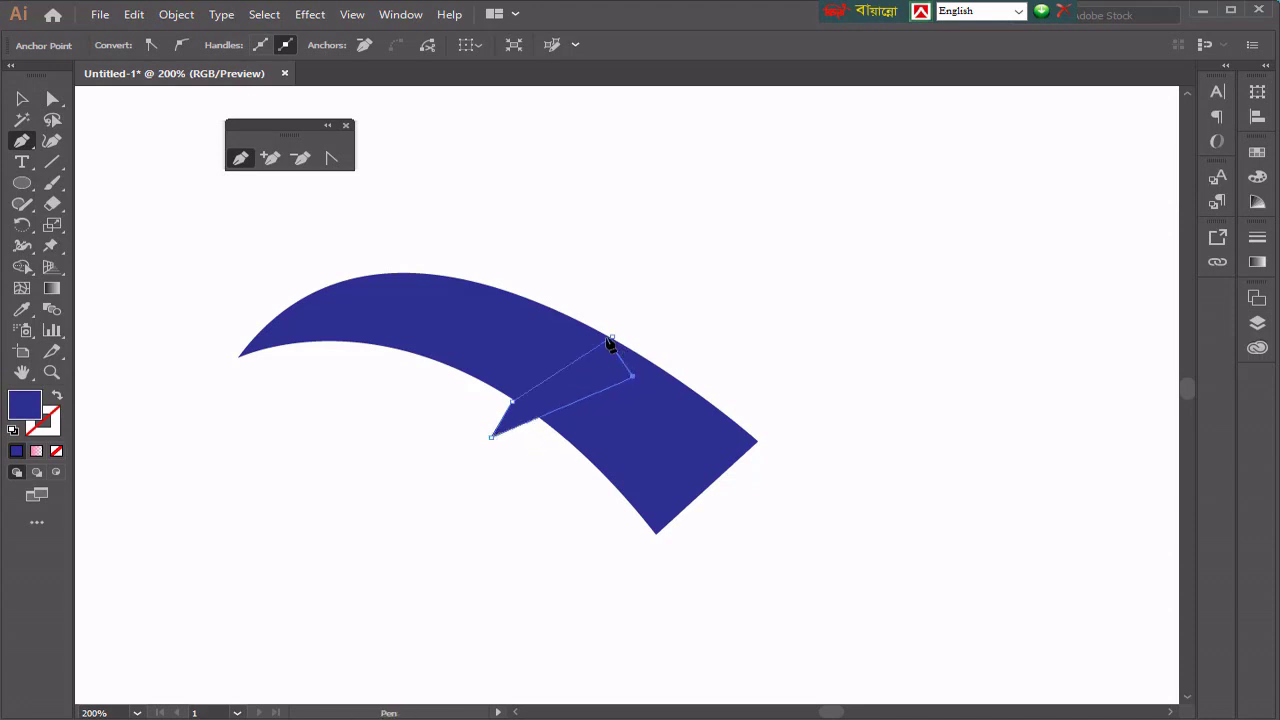
click(612, 338)
key(Delete)
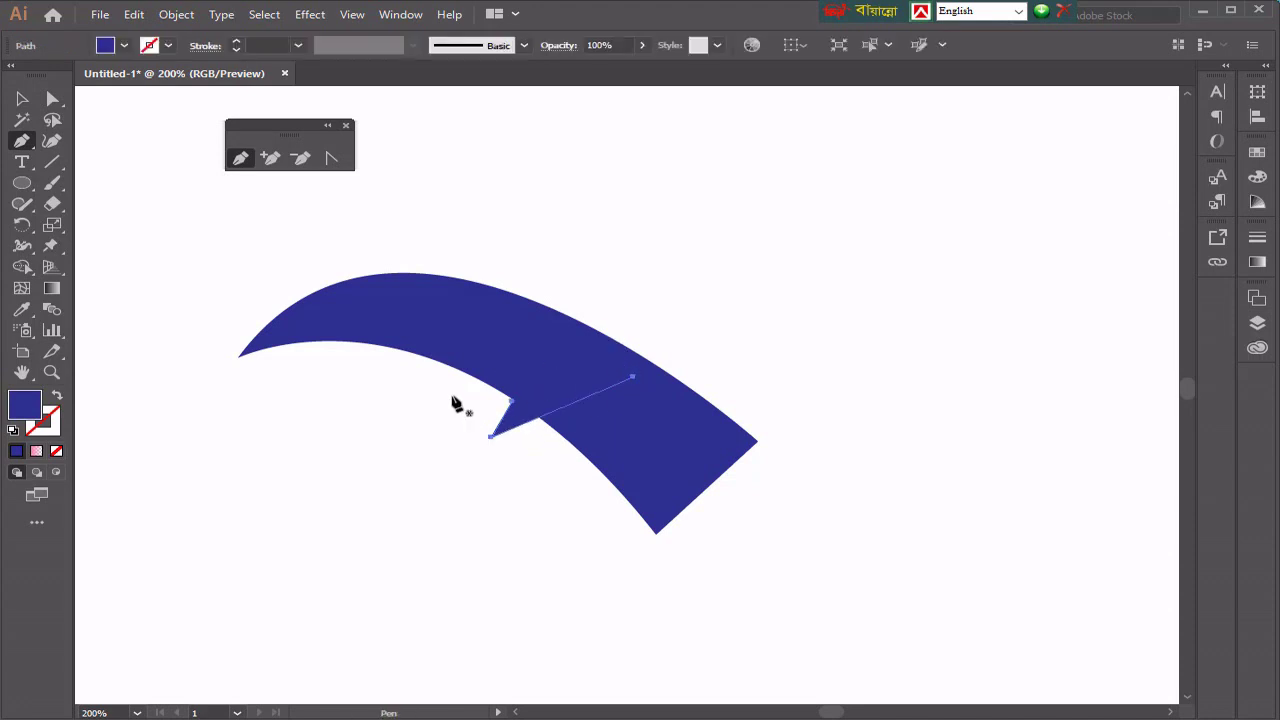
Step: Undo the anchor deletion and the drawing of the small four-point shape
key(ctrl+z)
key(ctrl+z)
key(ctrl+z)
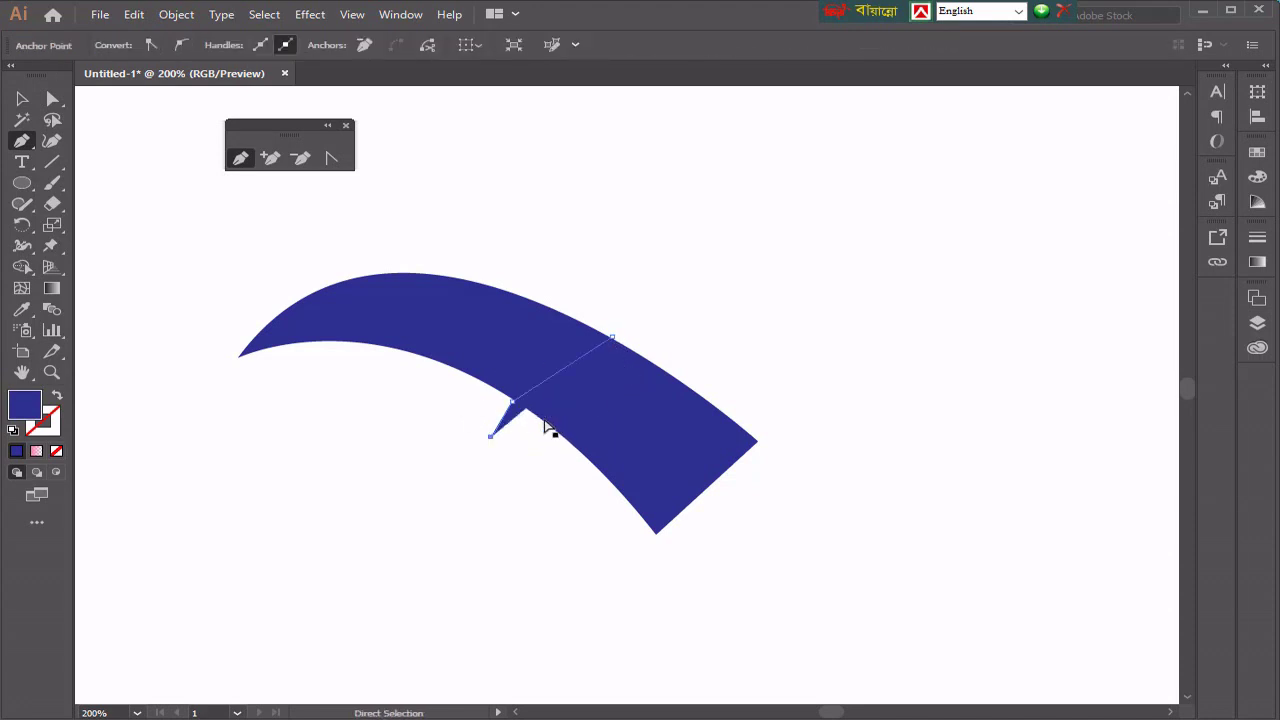
key(ctrl+z)
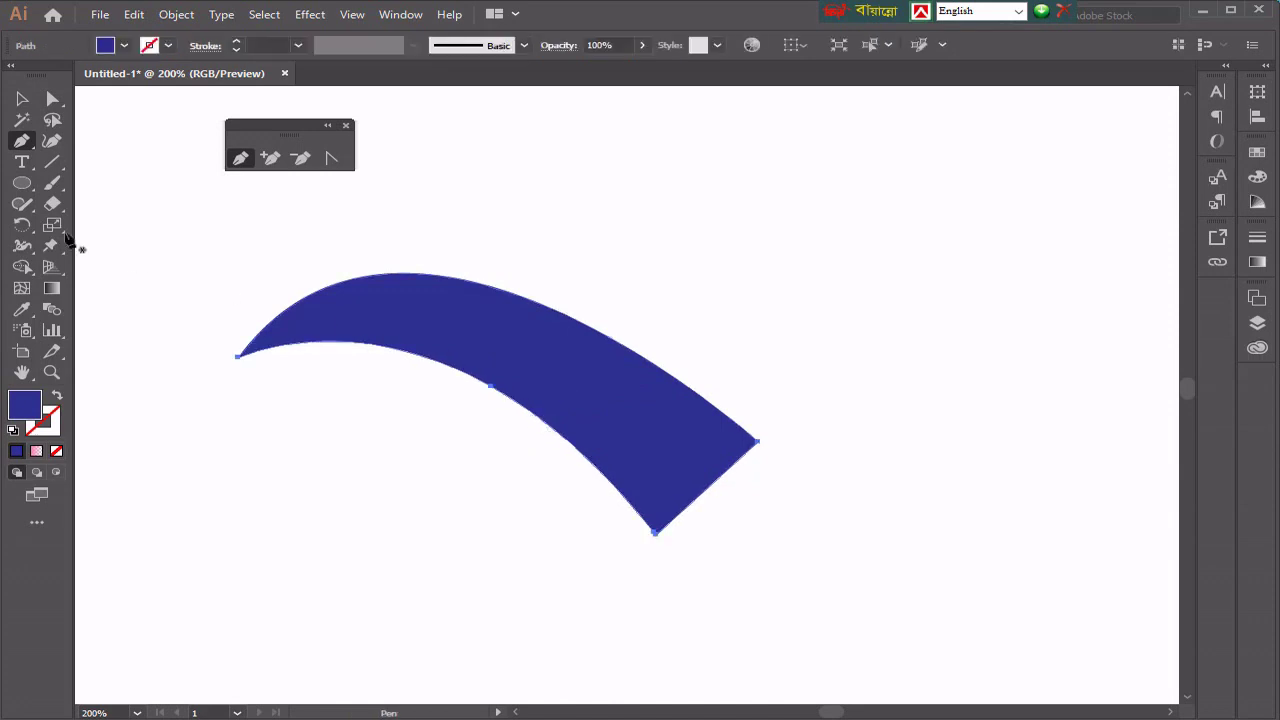
Step: Switch to the Selection tool and select the whole curved blue shape with a marquee around it
click(20, 100)
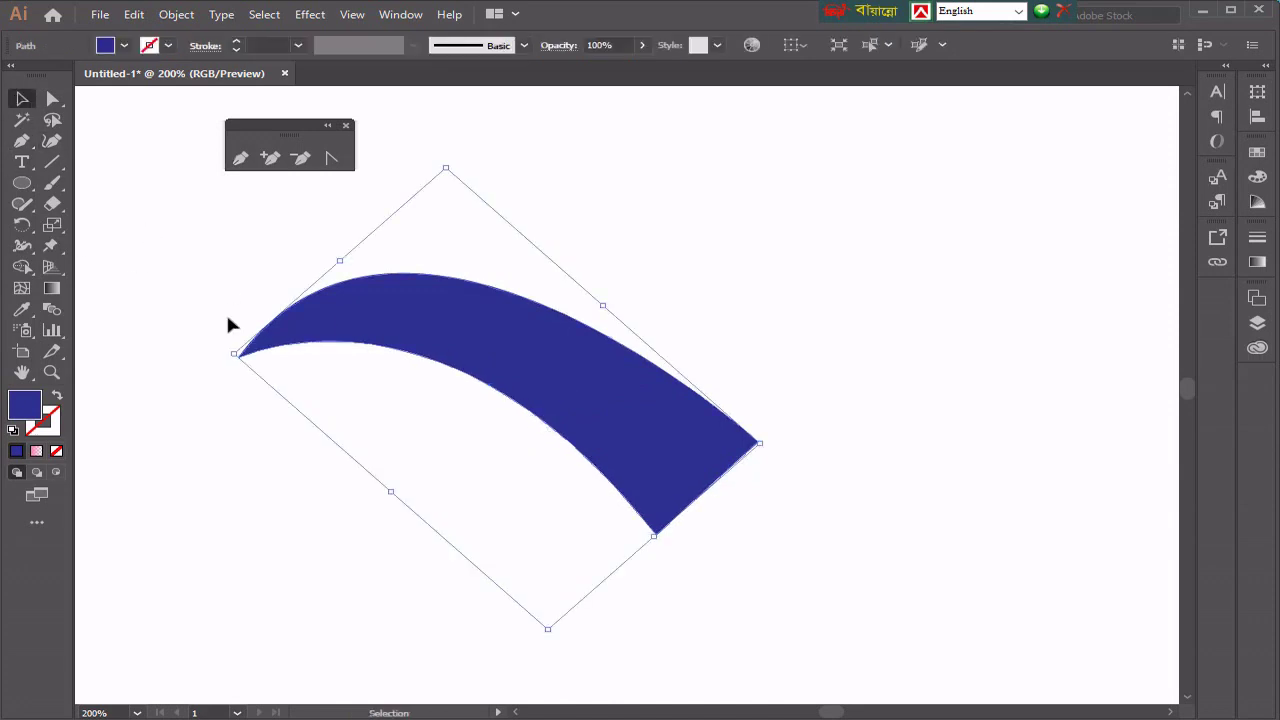
click(250, 460)
drag(429, 343, 463, 334)
drag(499, 376, 606, 363)
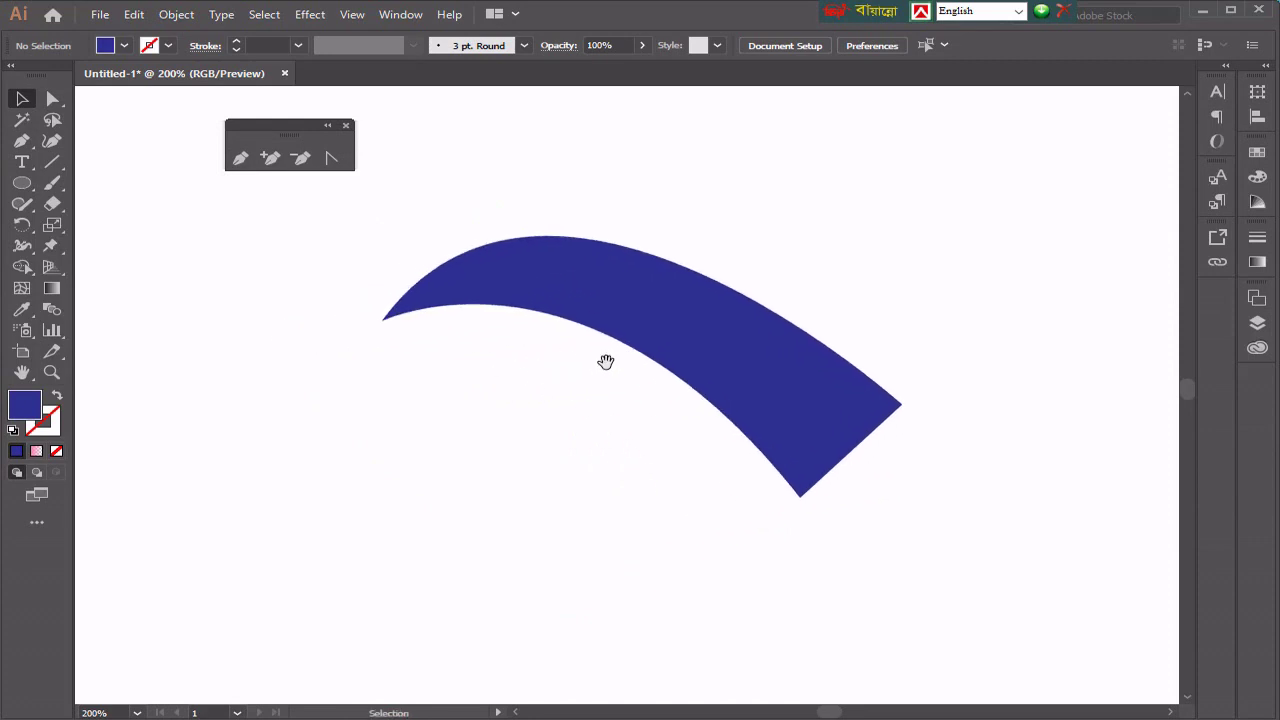
drag(330, 230, 932, 593)
click(381, 360)
drag(305, 226, 940, 592)
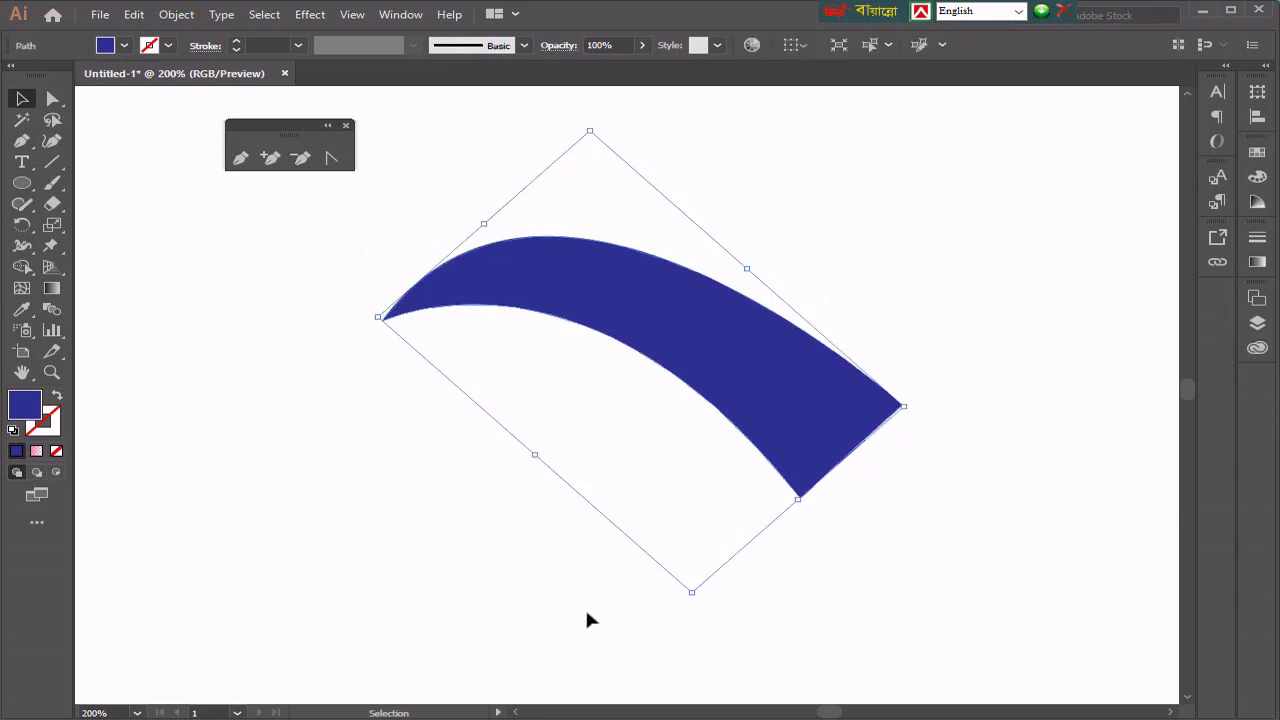
Step: Move the curved blue shape down and left, and delete it from the artboard
click(450, 518)
drag(695, 334, 613, 411)
key(Delete)
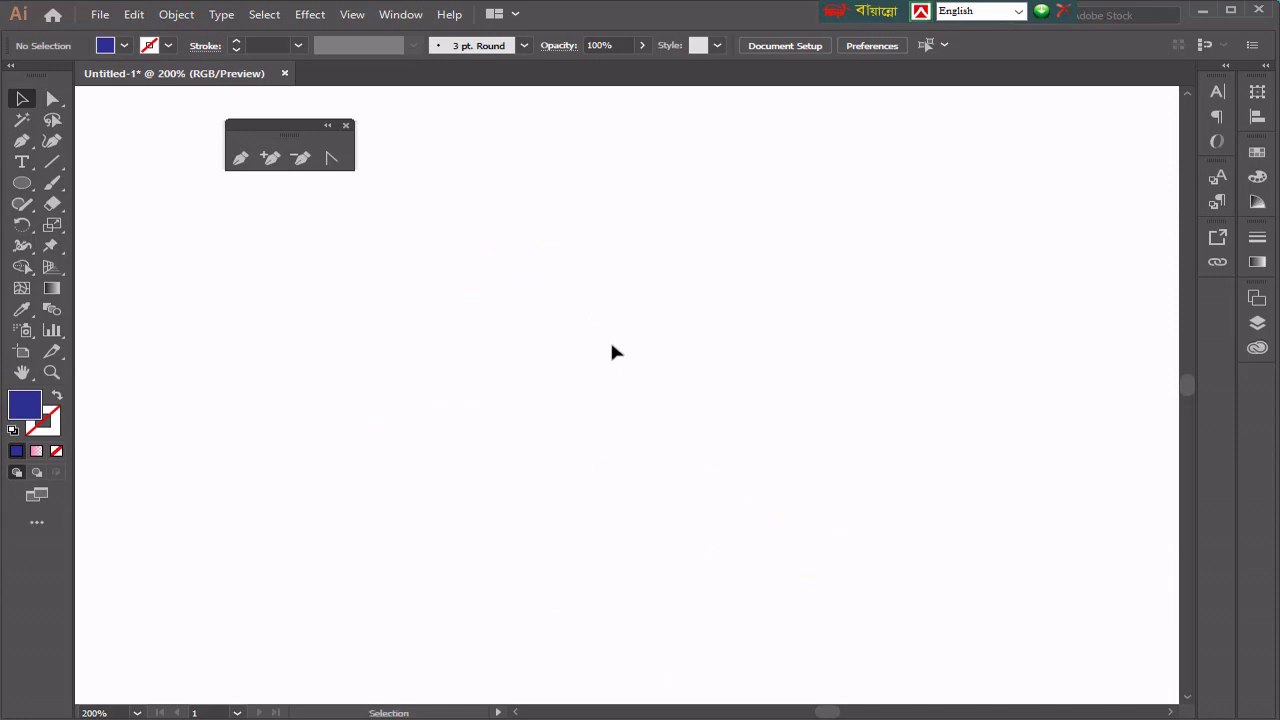
ctrl+alt+click(446, 303)
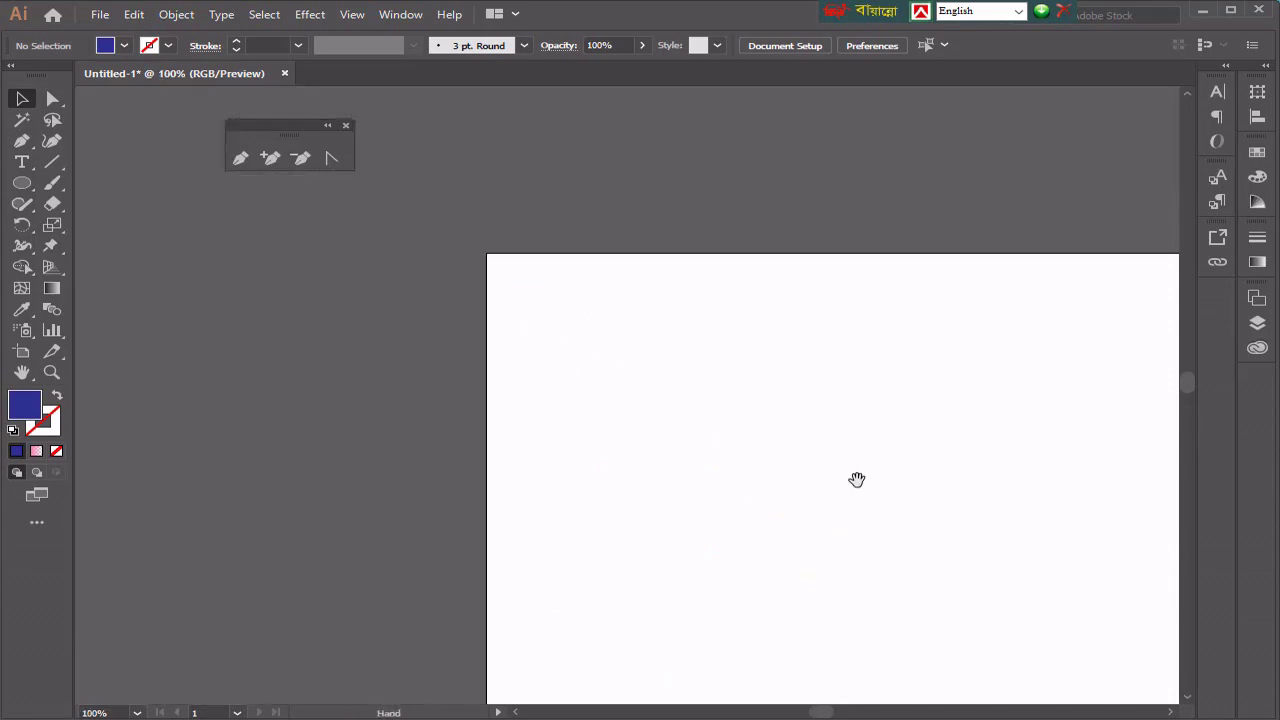
drag(857, 480, 586, 337)
drag(826, 429, 652, 391)
drag(834, 443, 663, 403)
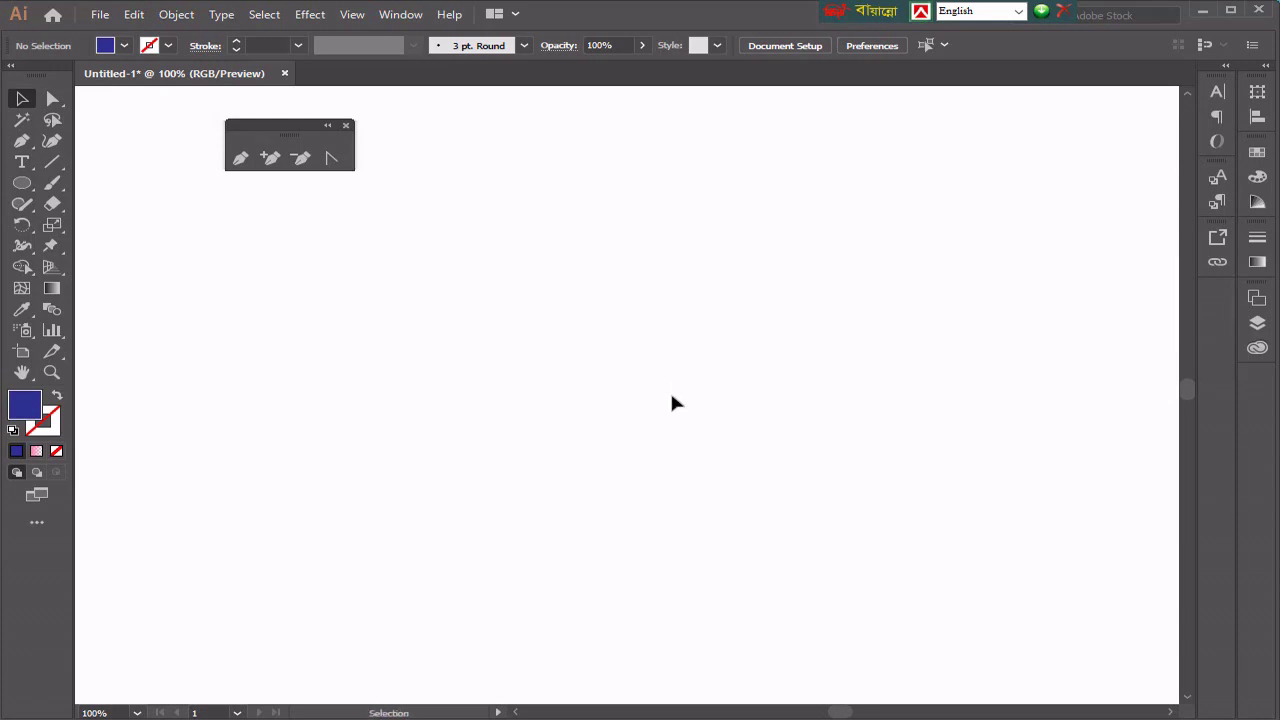